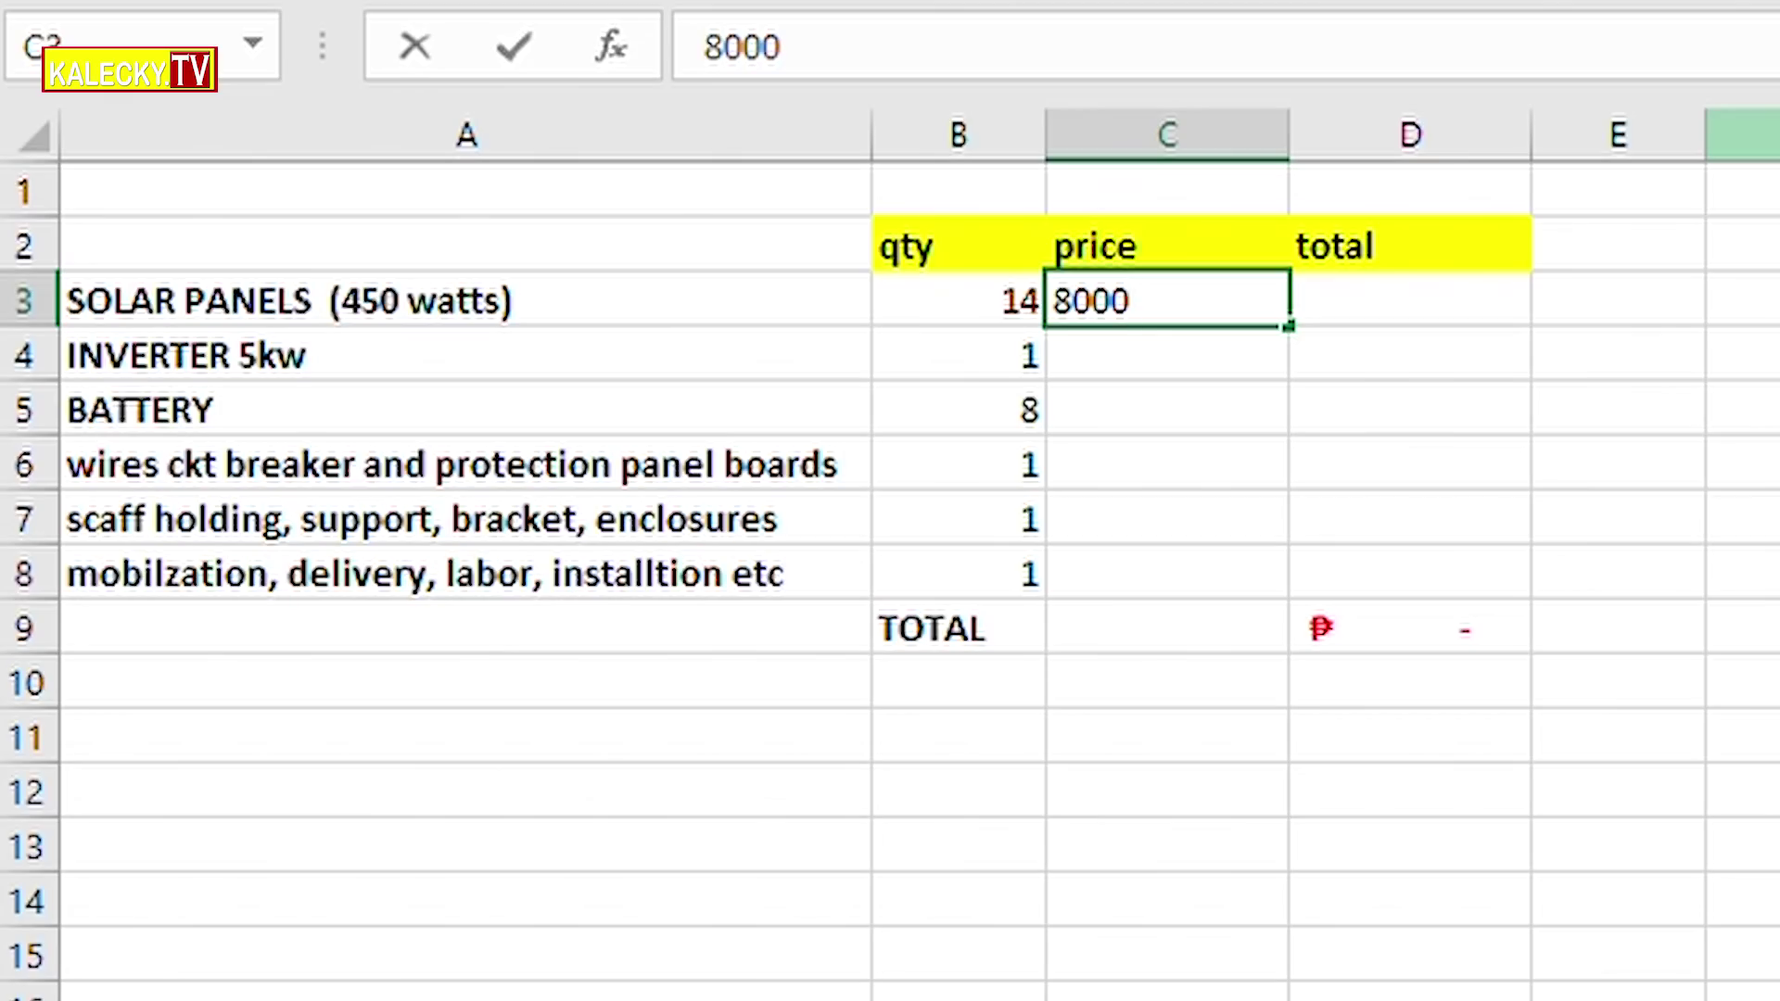
Step: Enter 8000 as the unit price of the solar panels in C3
key(Left)
key(Left)
key(Left)
key(Right)
key(Right)
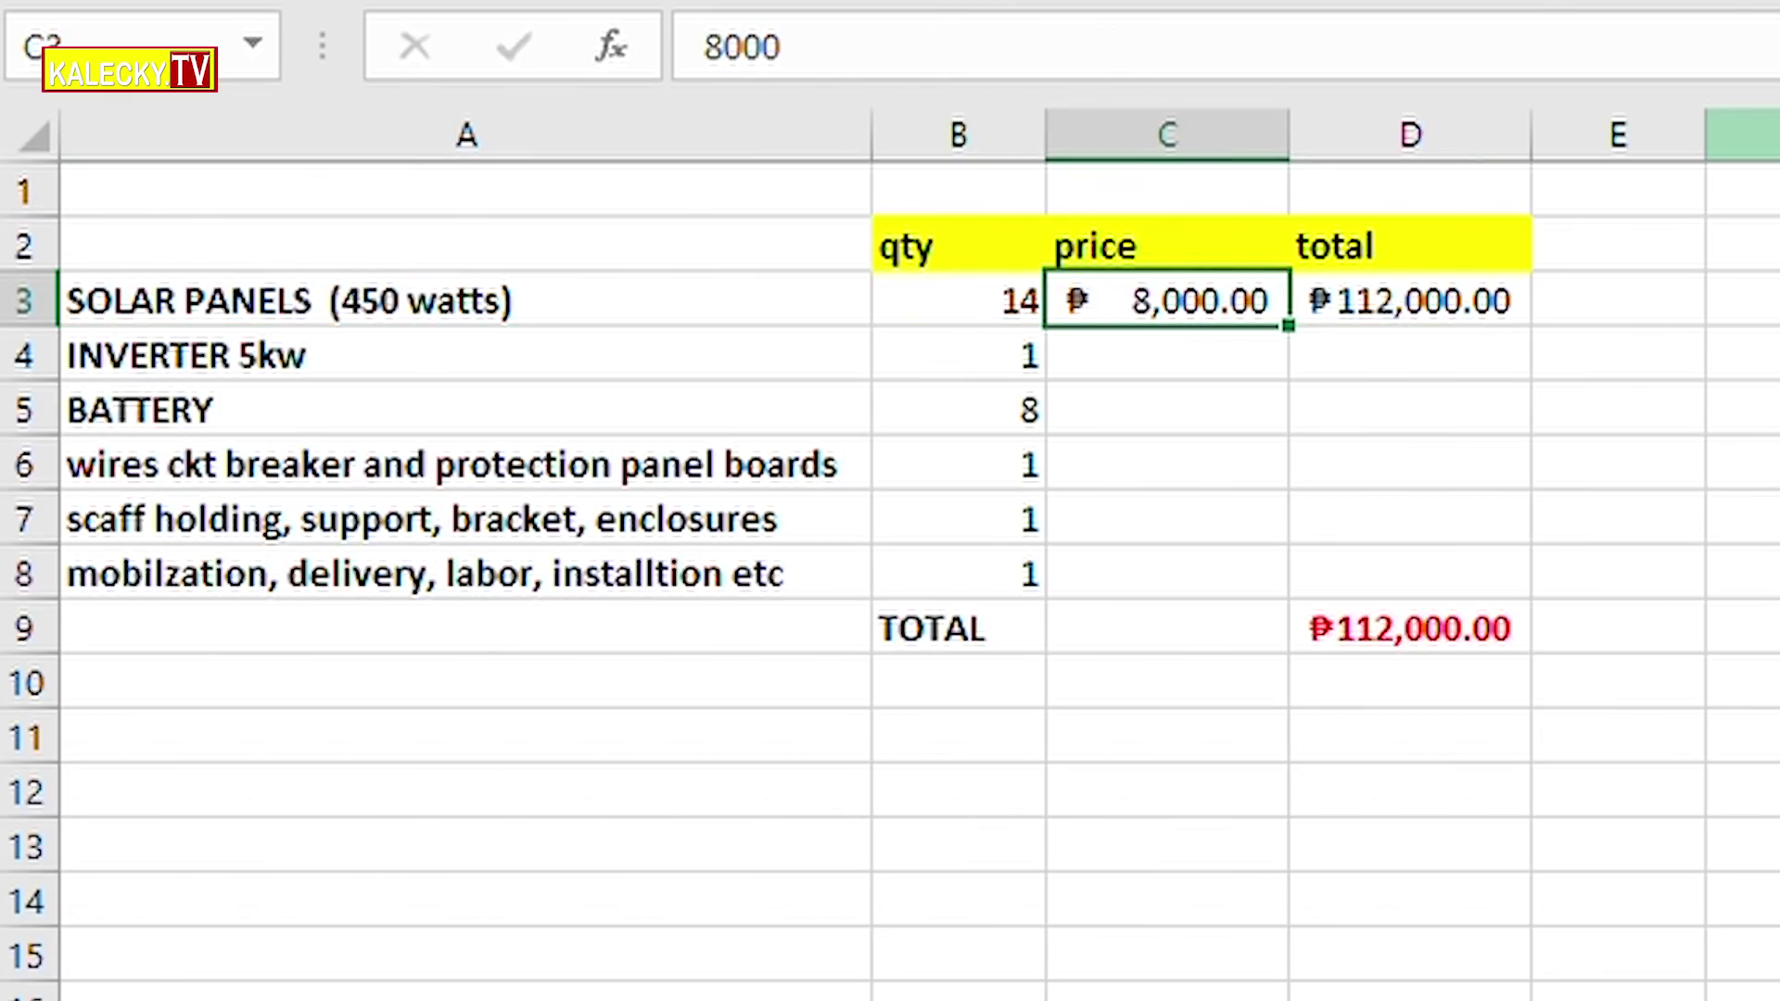
key(Left)
key(shift+Right)
key(Right)
key(Right)
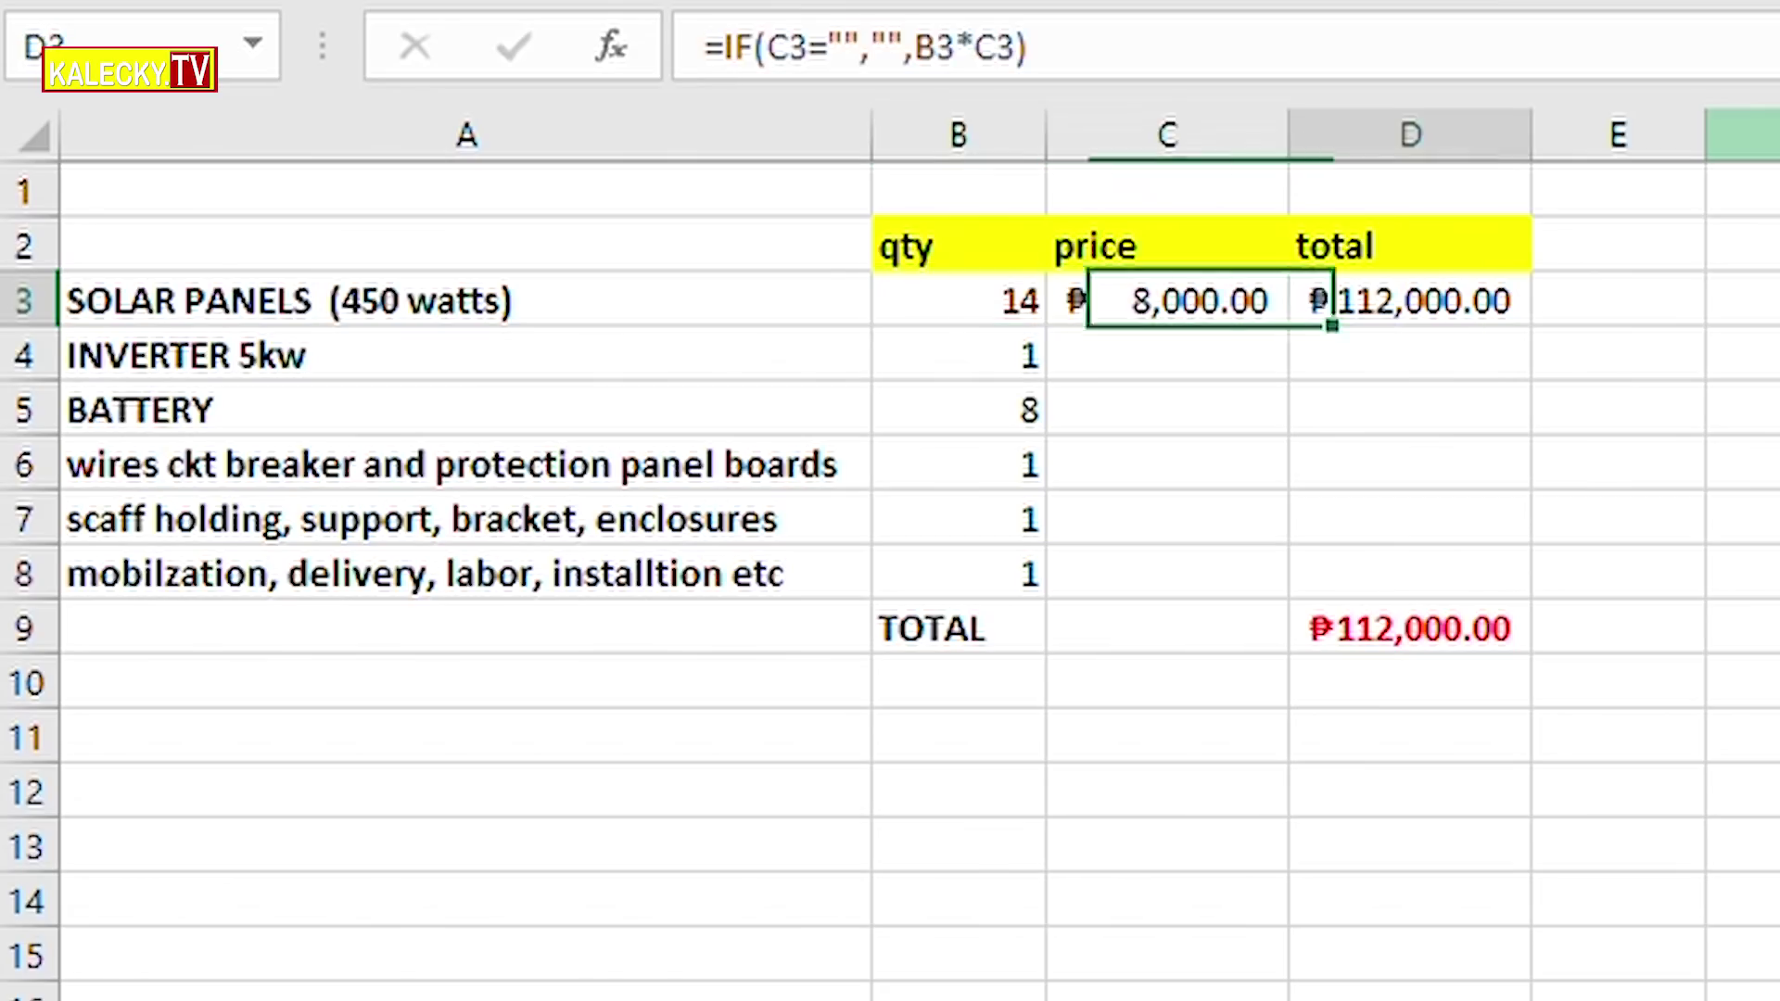
Step: Change the solar panels' unit price in C3 to 6000
click(1167, 299)
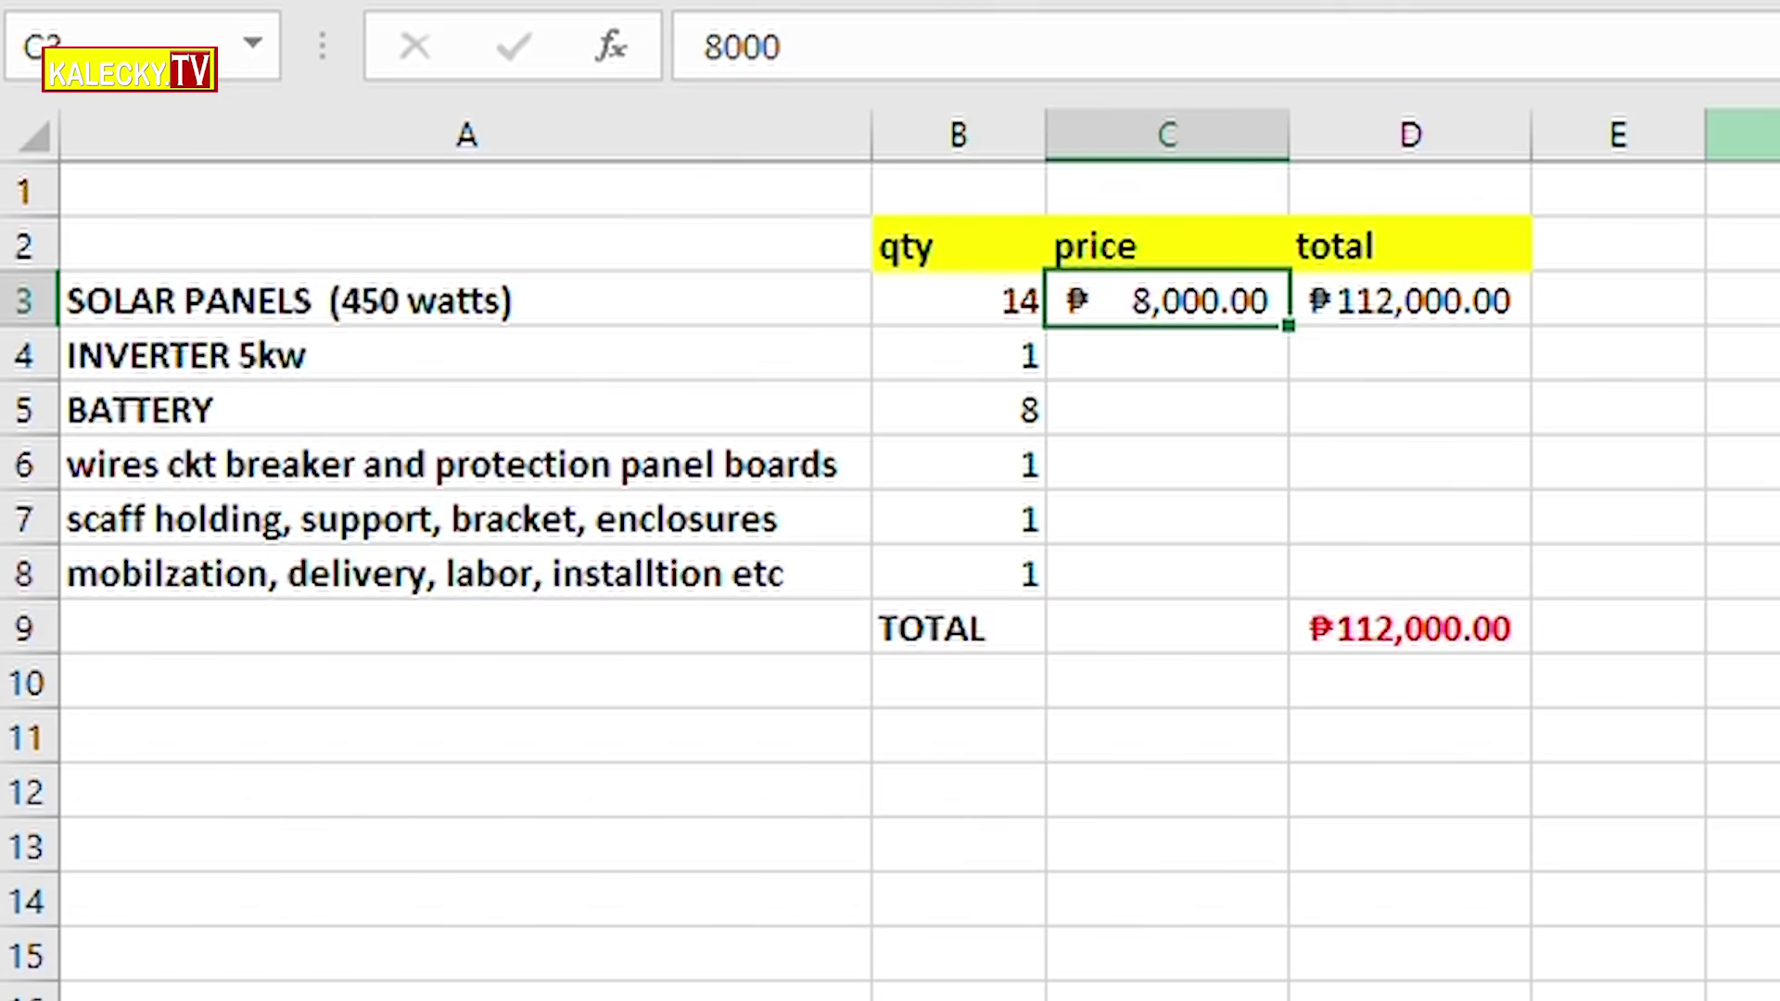
text(6000)
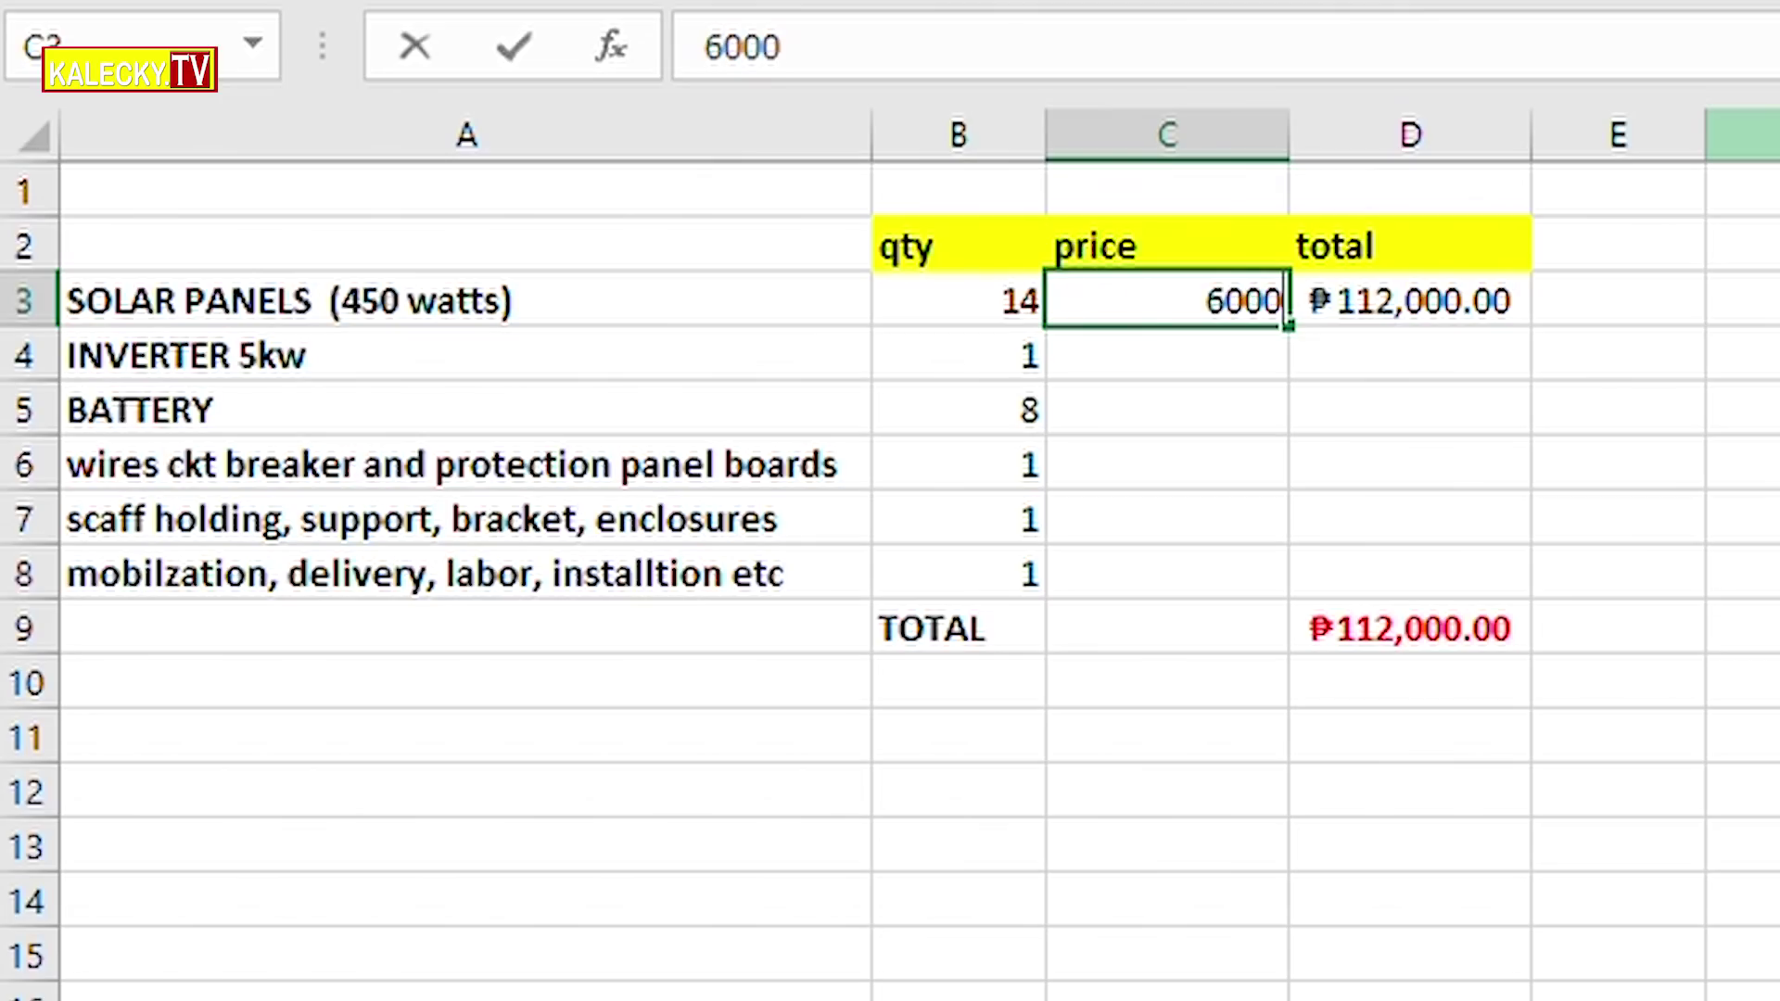
key(Tab)
click(1166, 300)
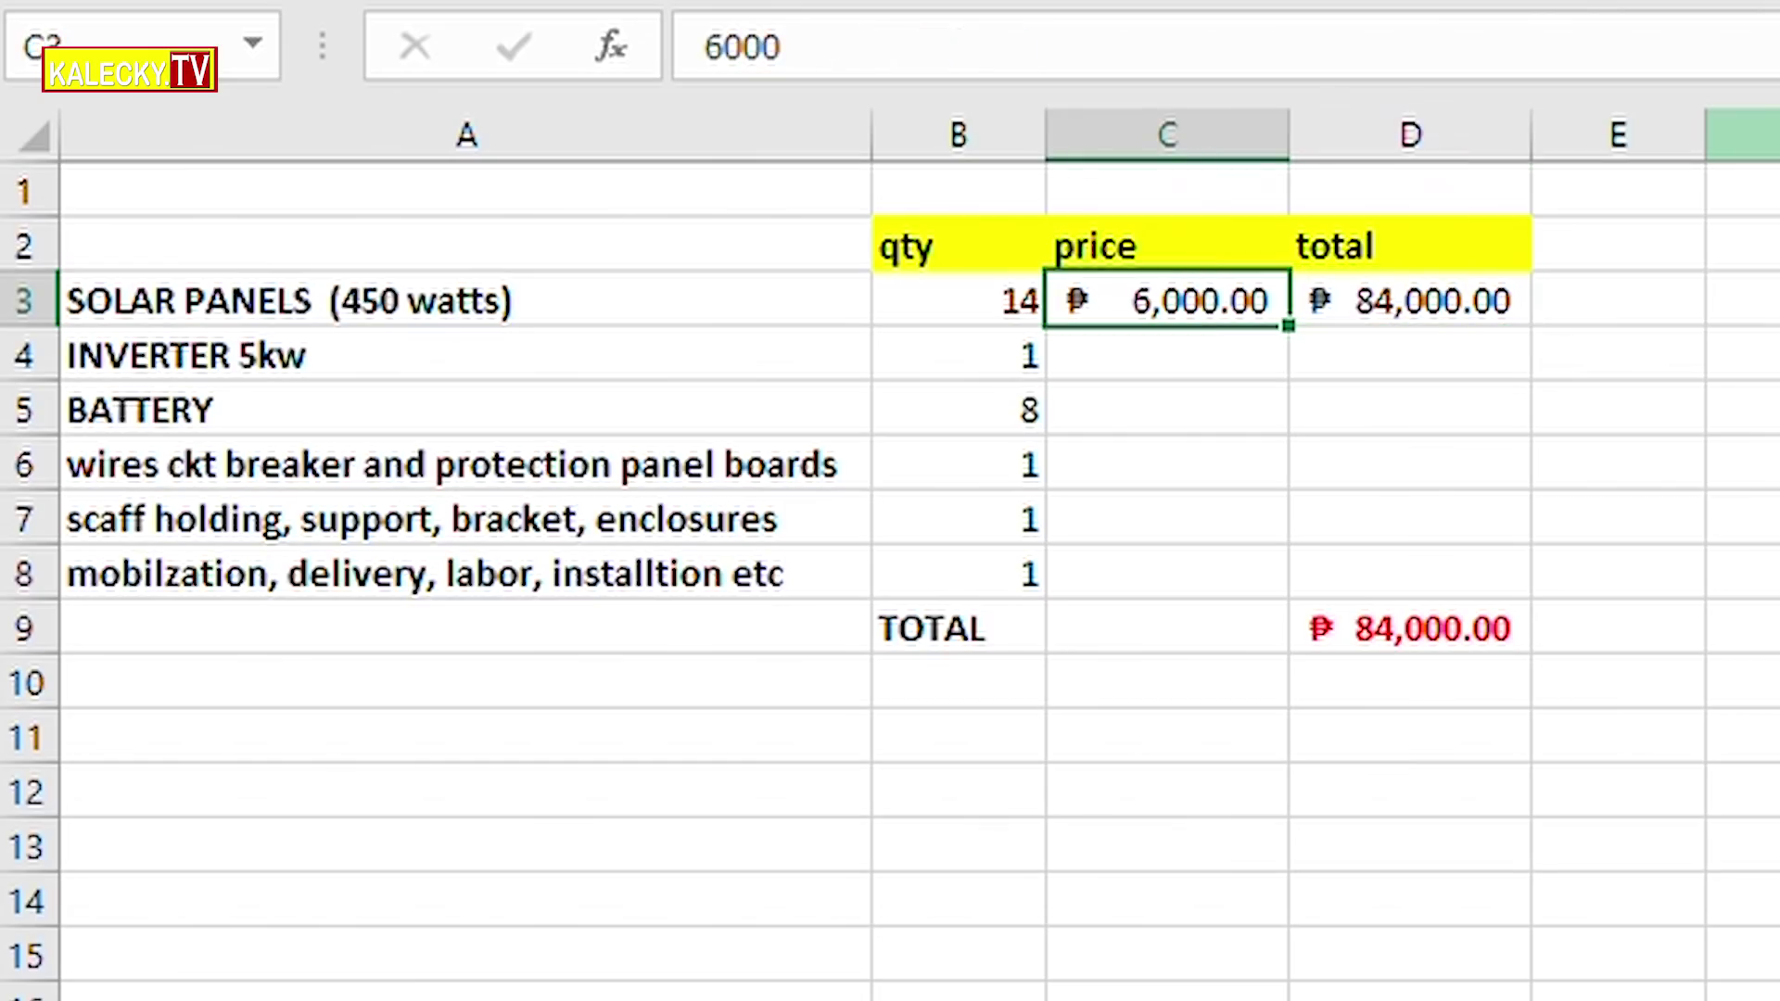
Step: Set the solar panels' unit price in C3 back to 8000
text(8000)
key(Return)
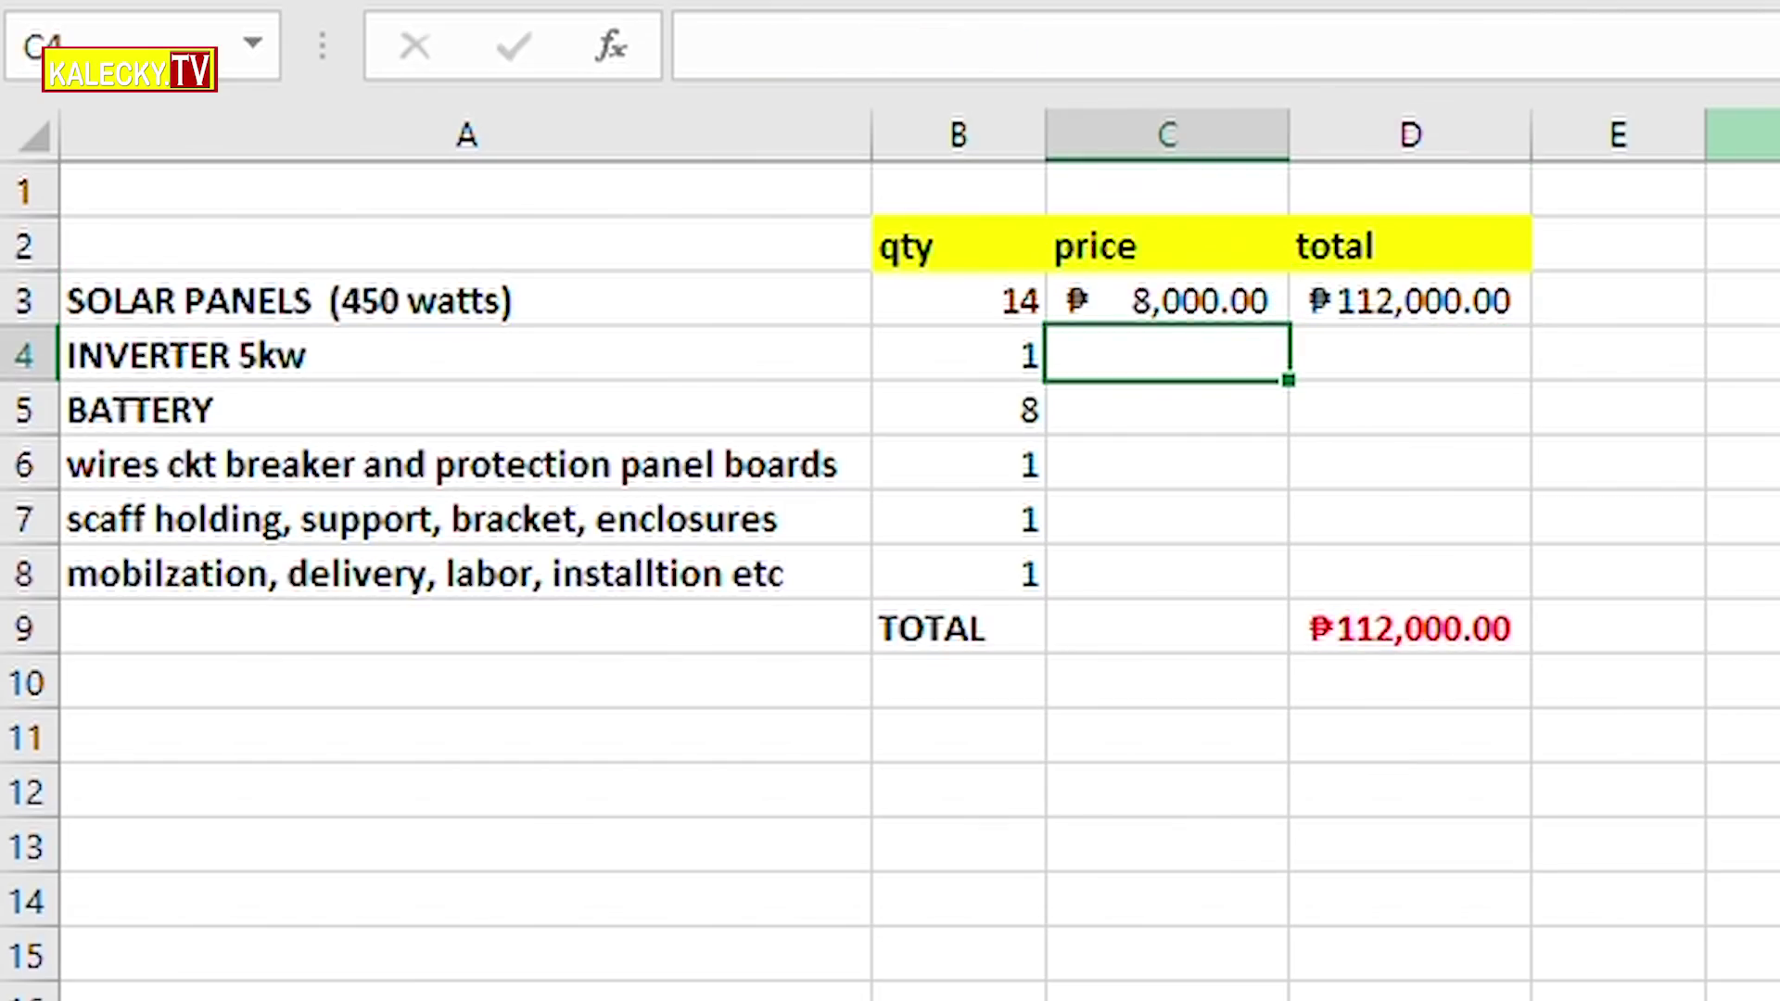
click(1409, 299)
click(1166, 299)
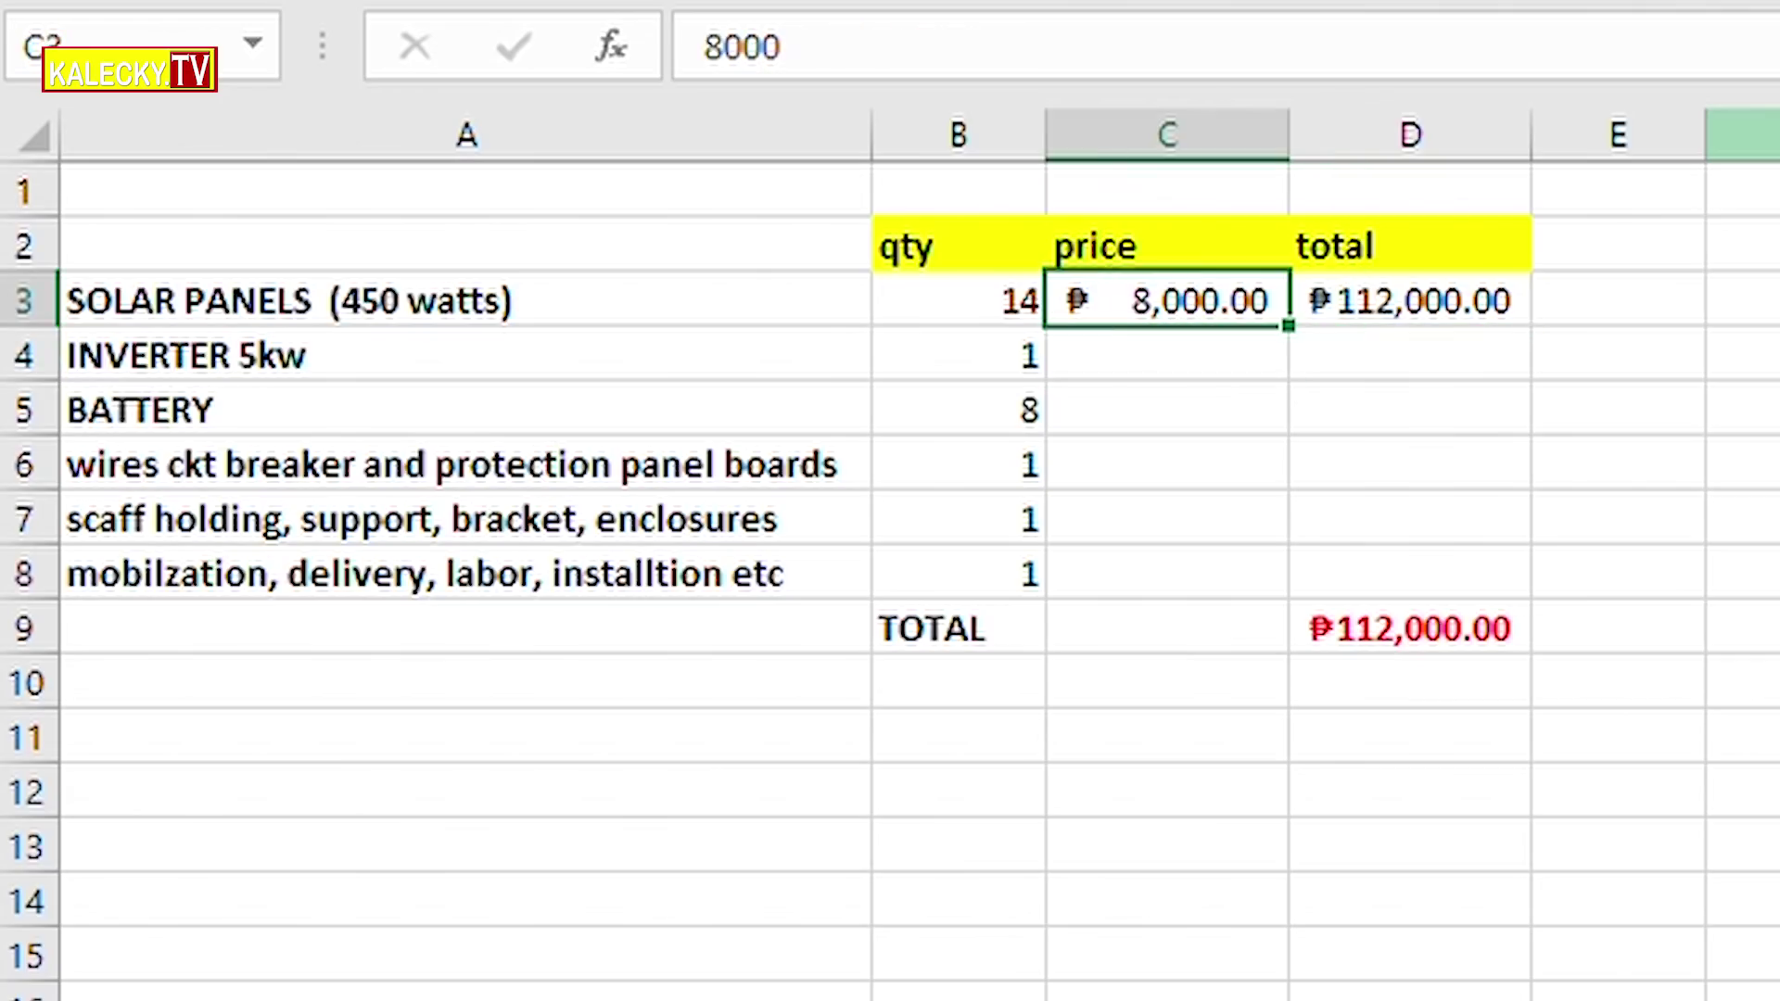
Step: Enter 50000 as the price of the 5kw inverter in C4
key(Right)
key(Down)
key(Left)
key(Left)
key(Left)
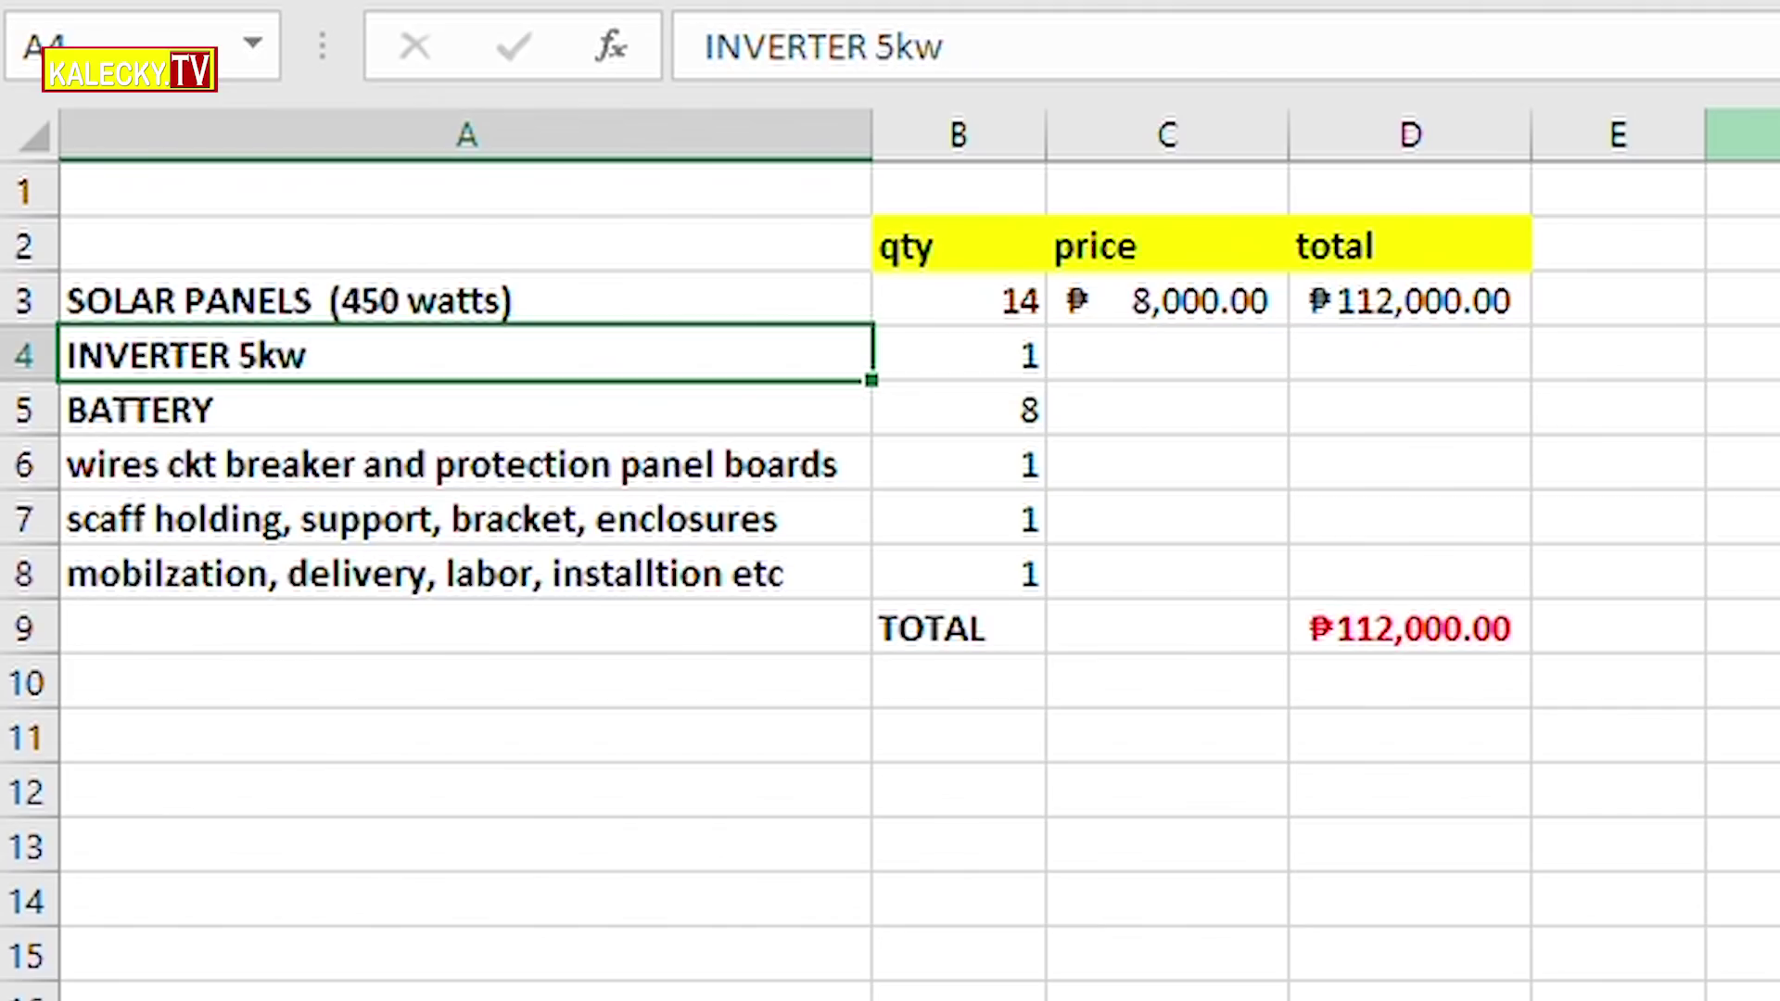
key(Right)
key(Right)
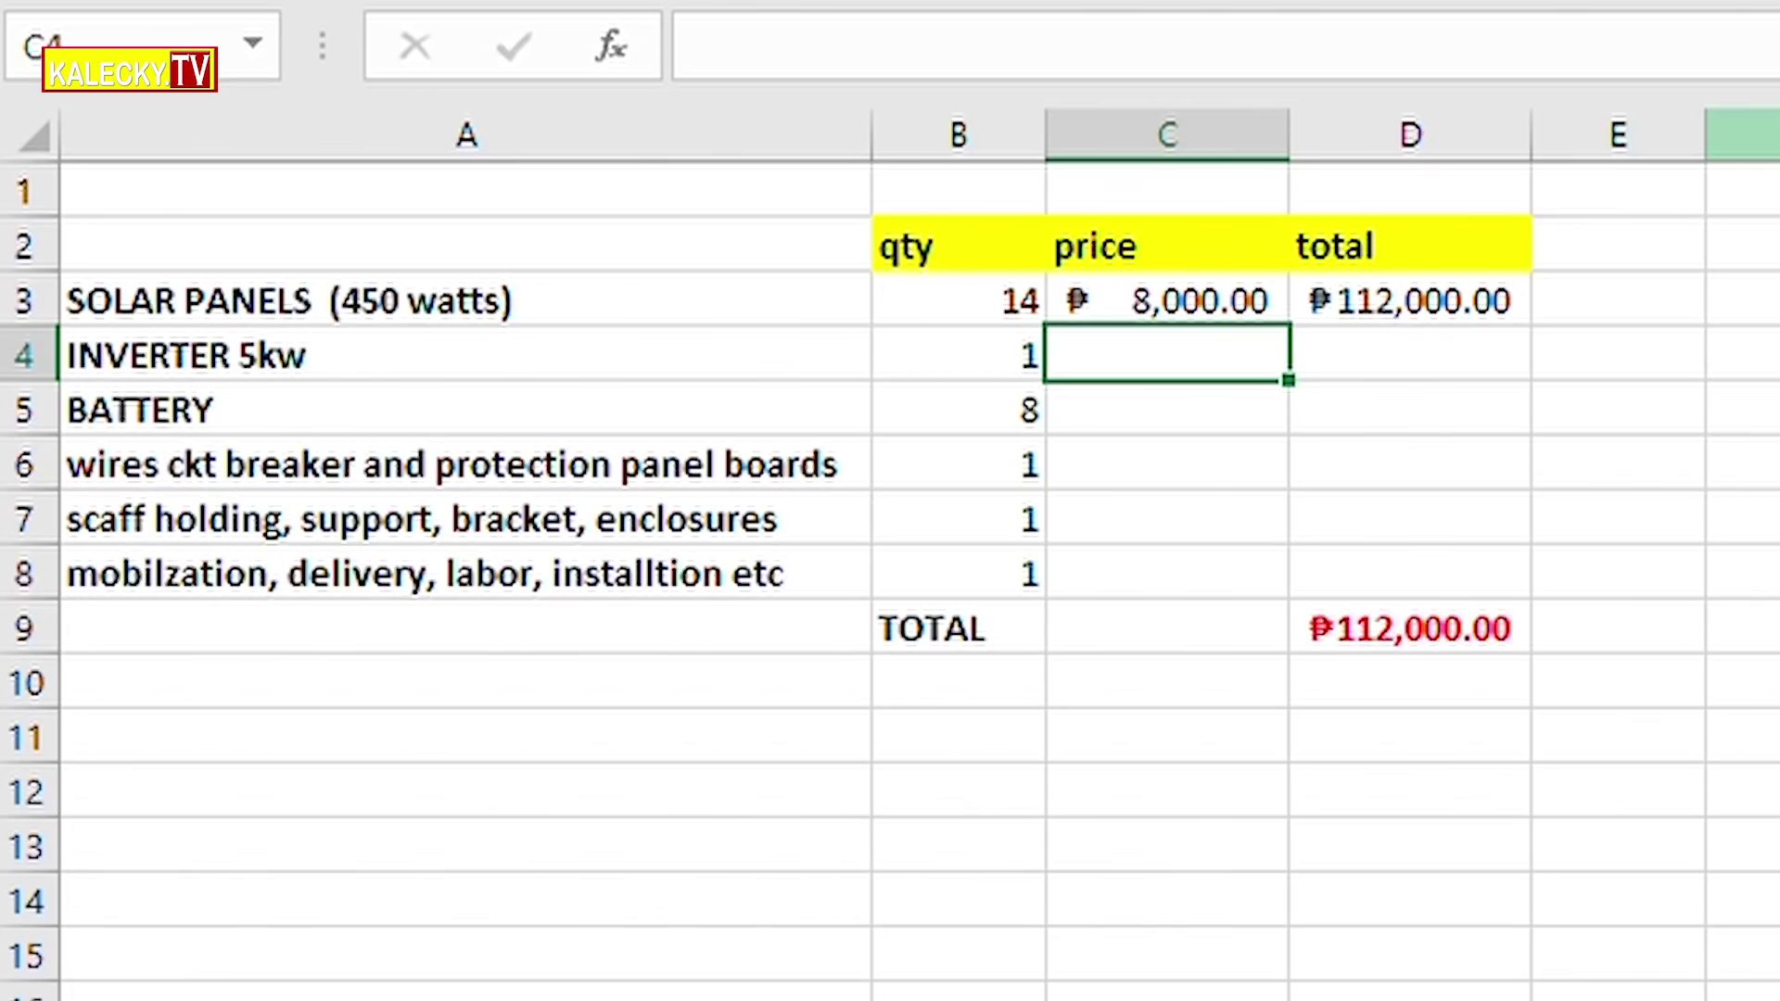
text(50000)
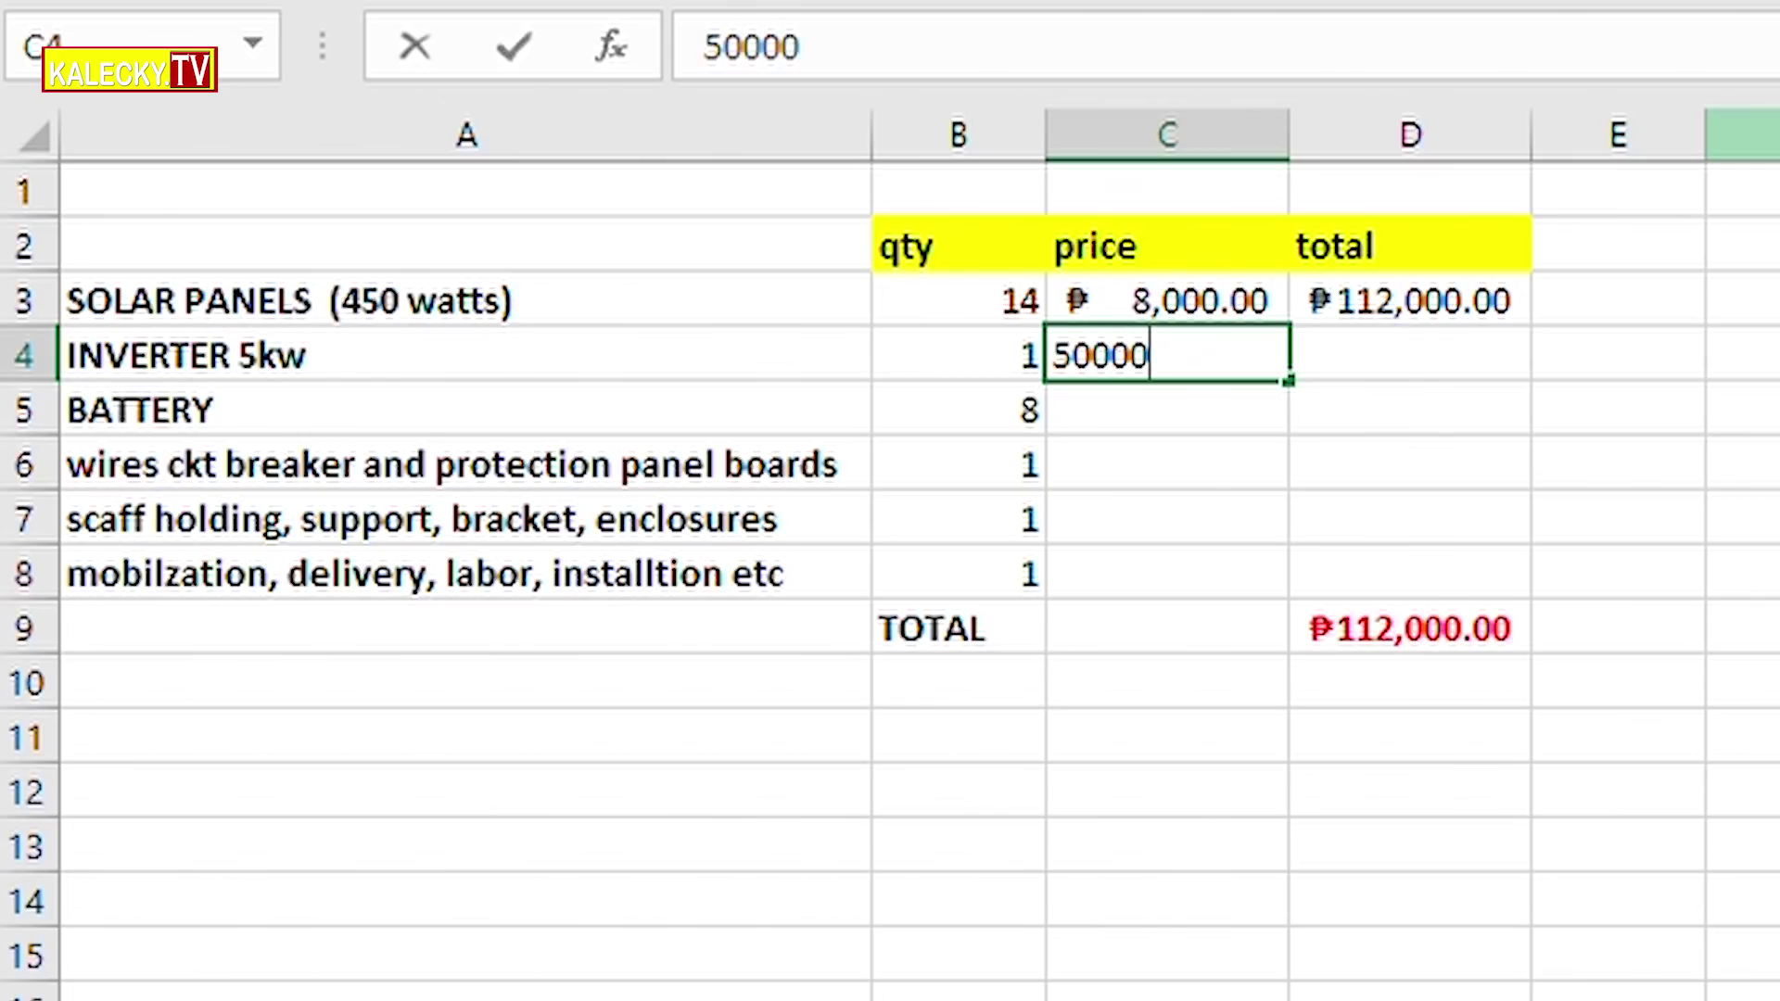
key(Return)
click(1167, 354)
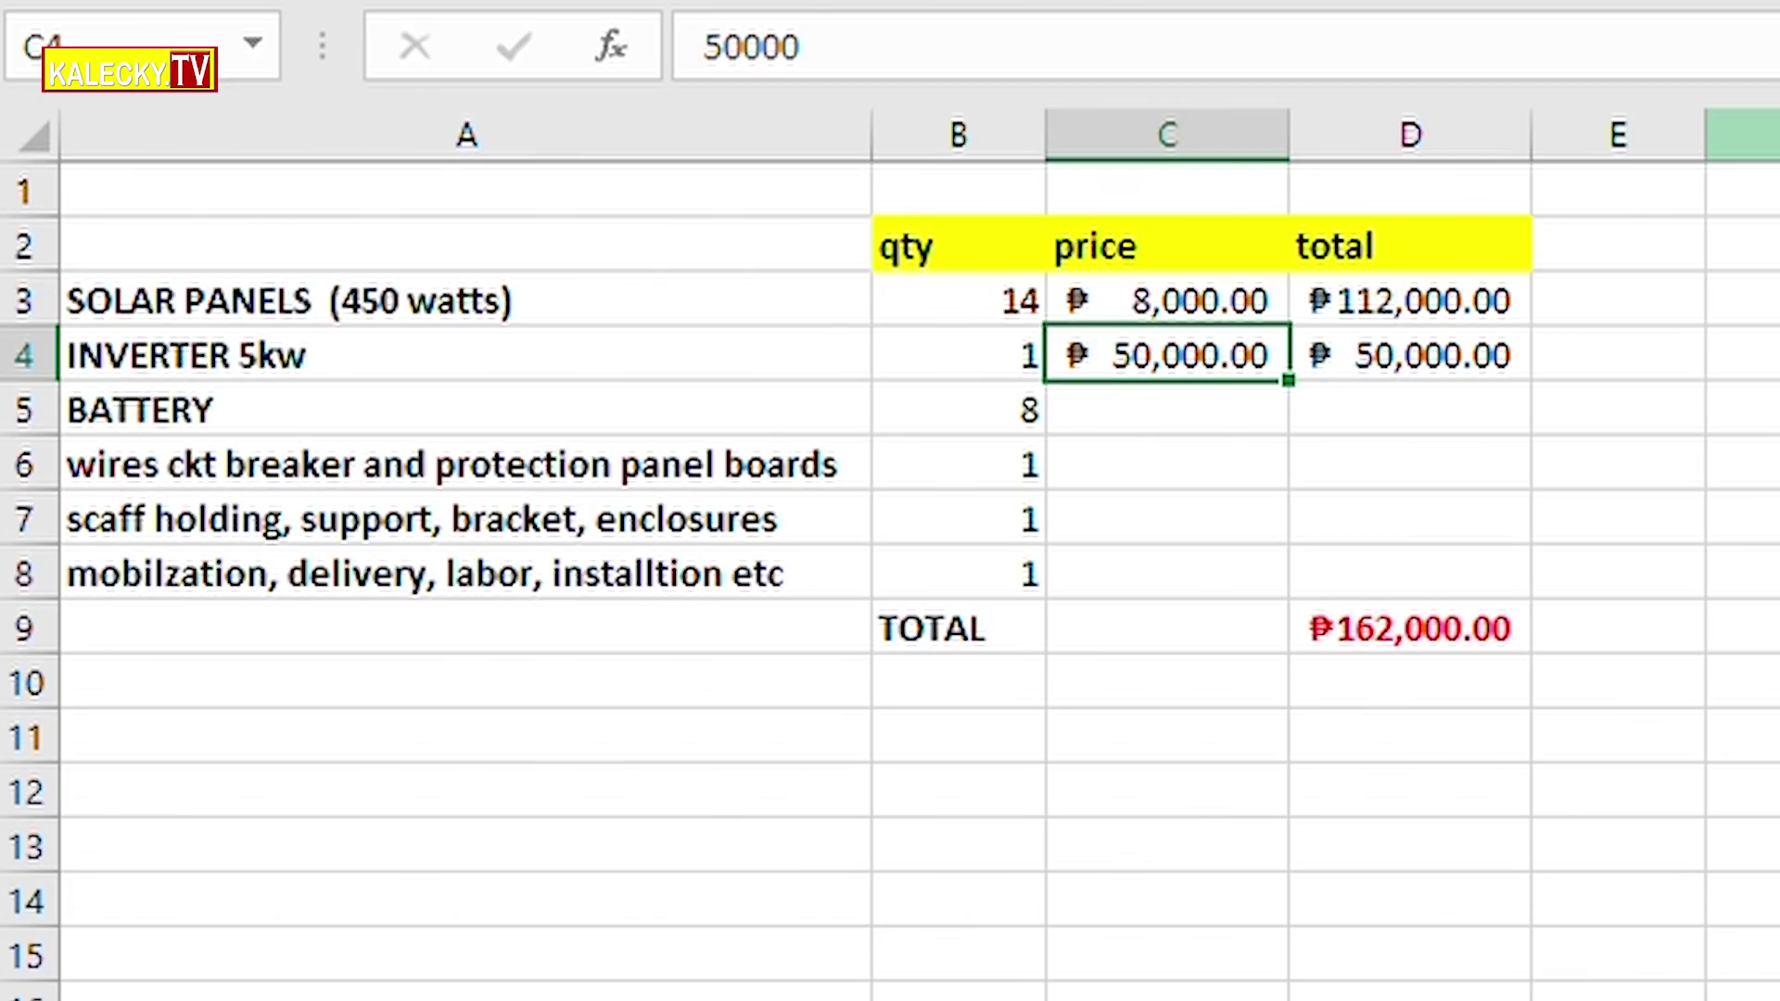
Step: Extend the battery label in A5 to read "BATTERY 12 V, 200 Ah"
click(1167, 409)
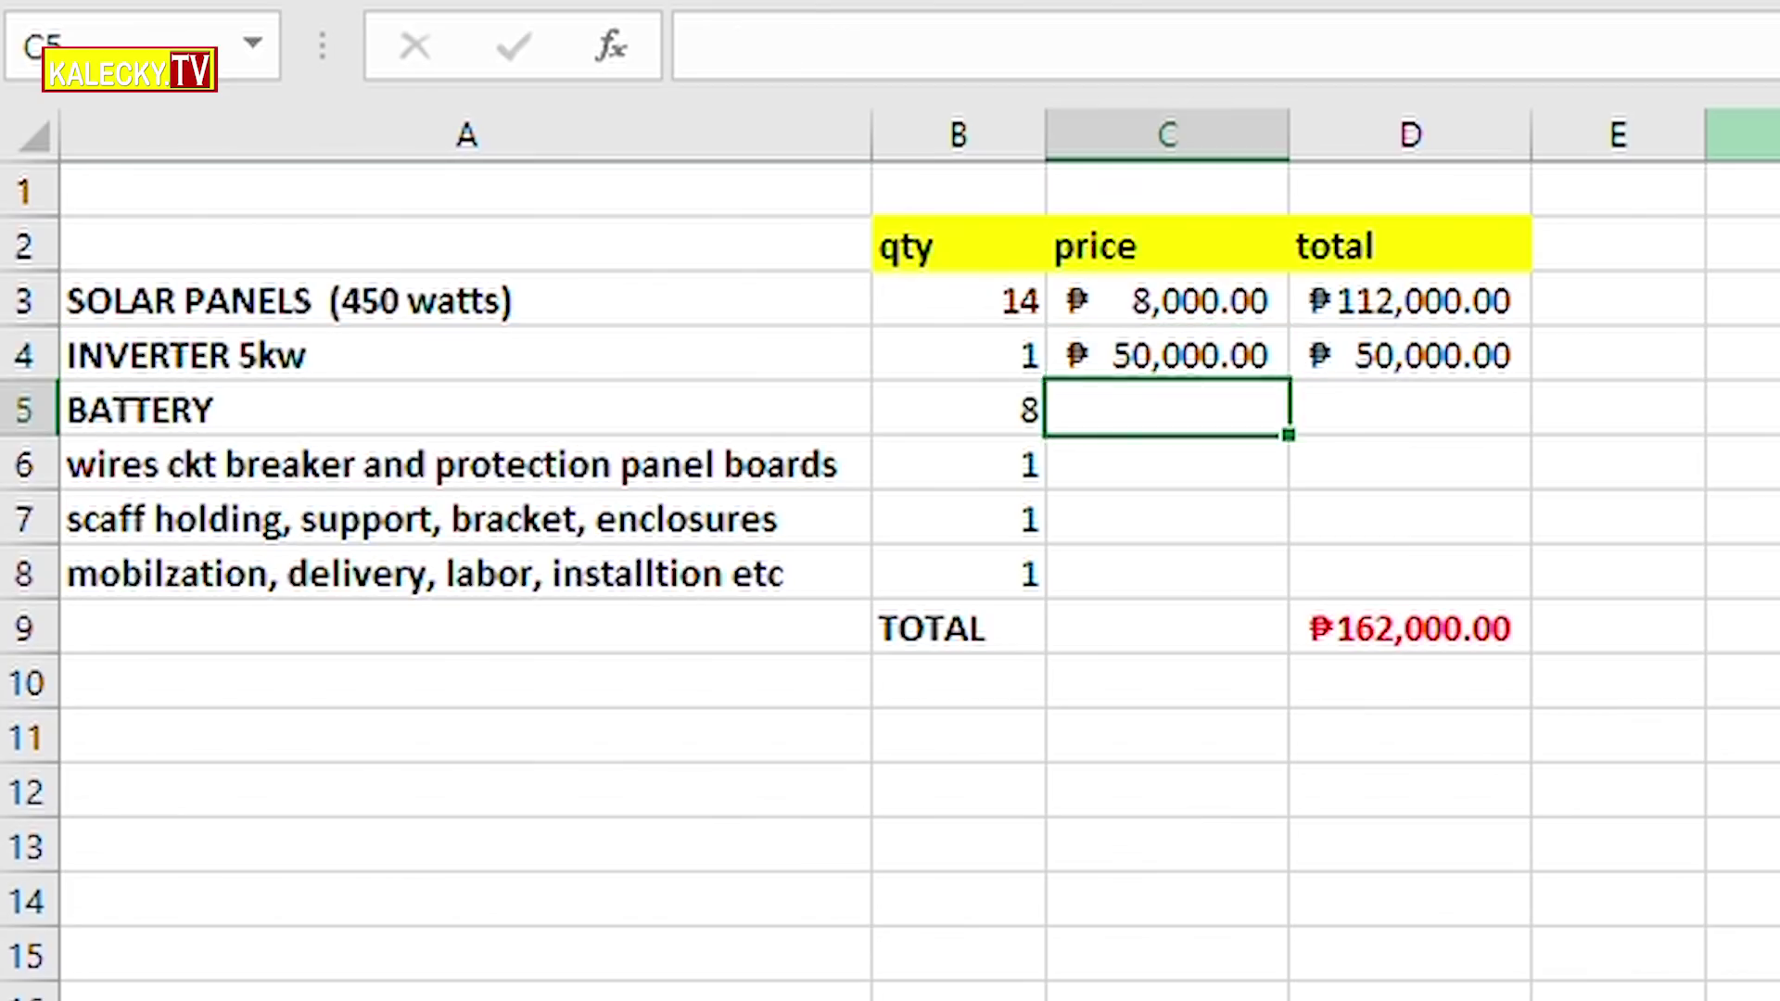
click(452, 408)
click(958, 409)
double_click(451, 408)
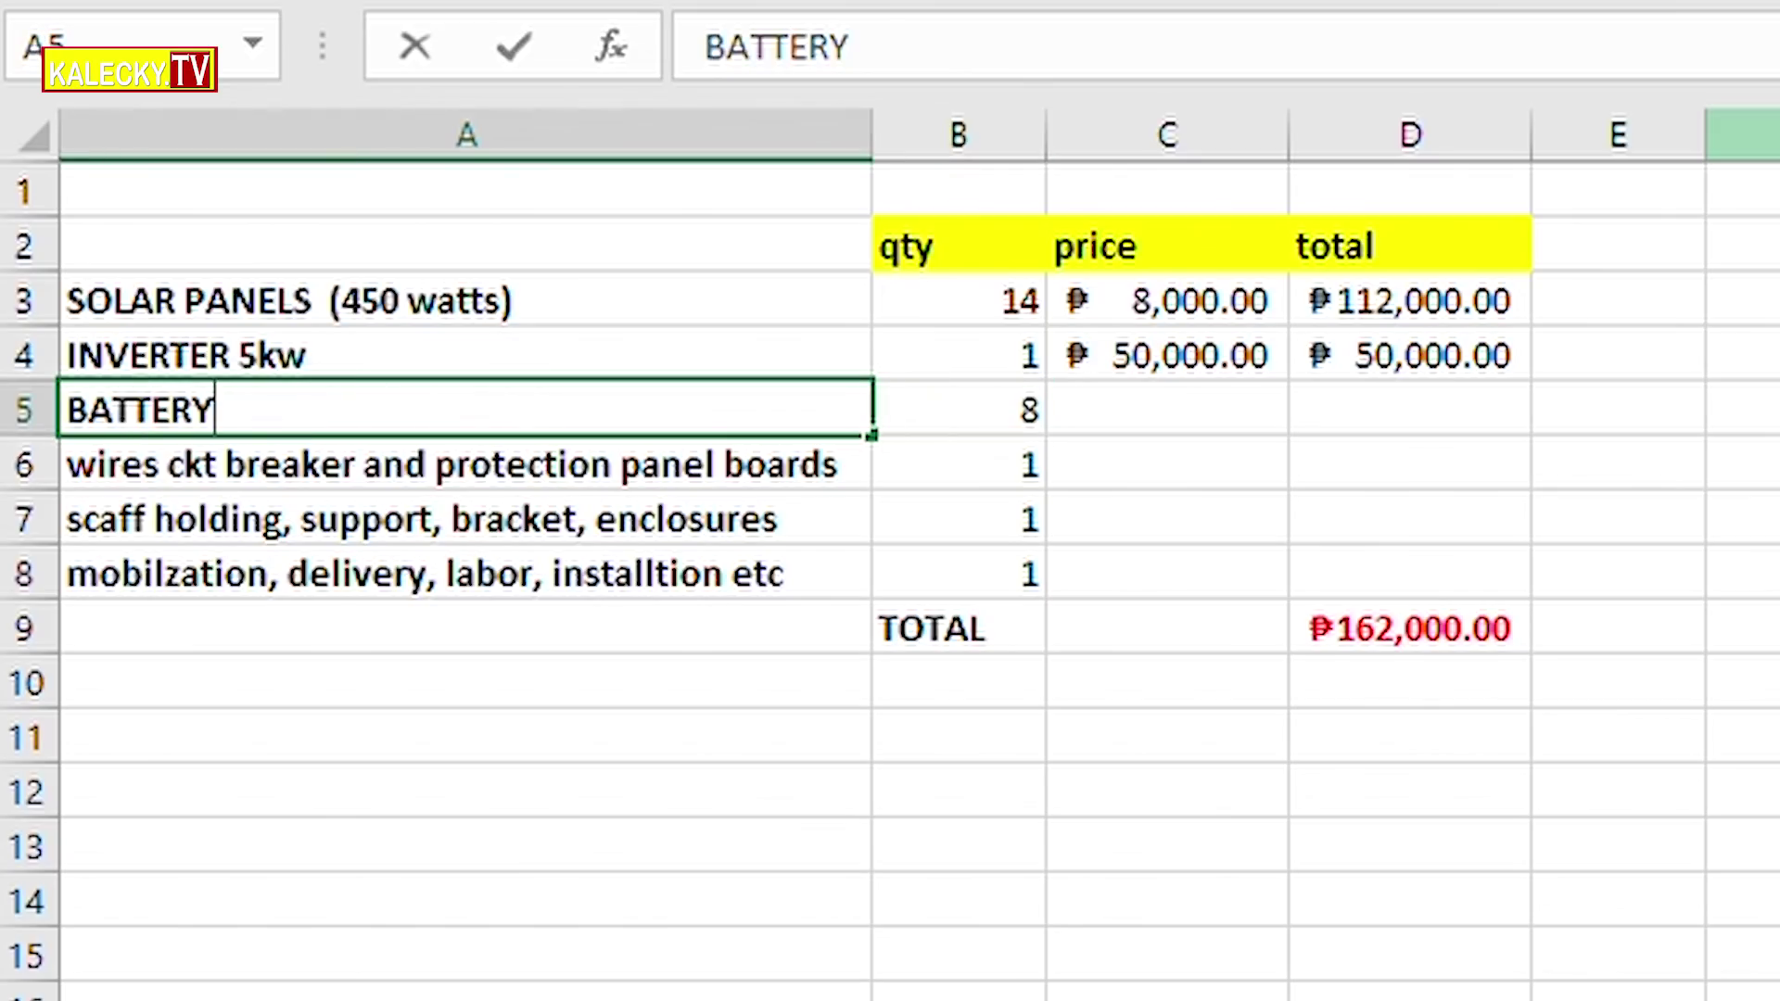
key(Return)
click(465, 409)
click(957, 409)
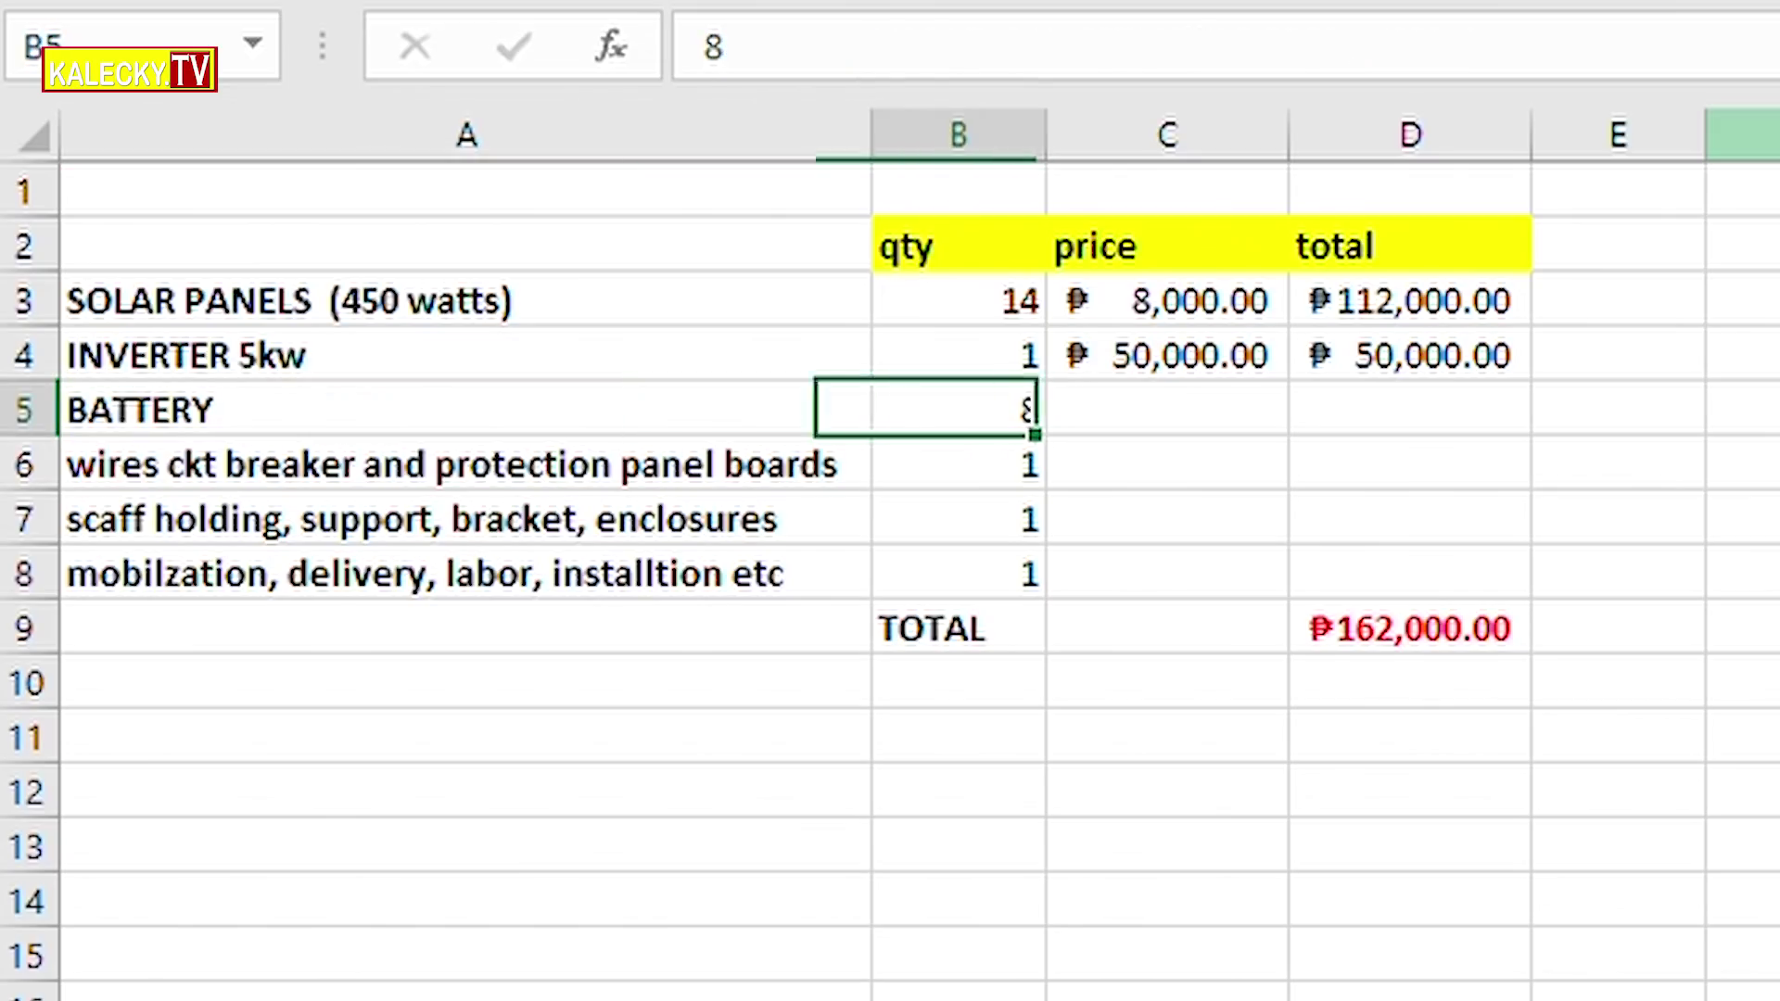
click(465, 409)
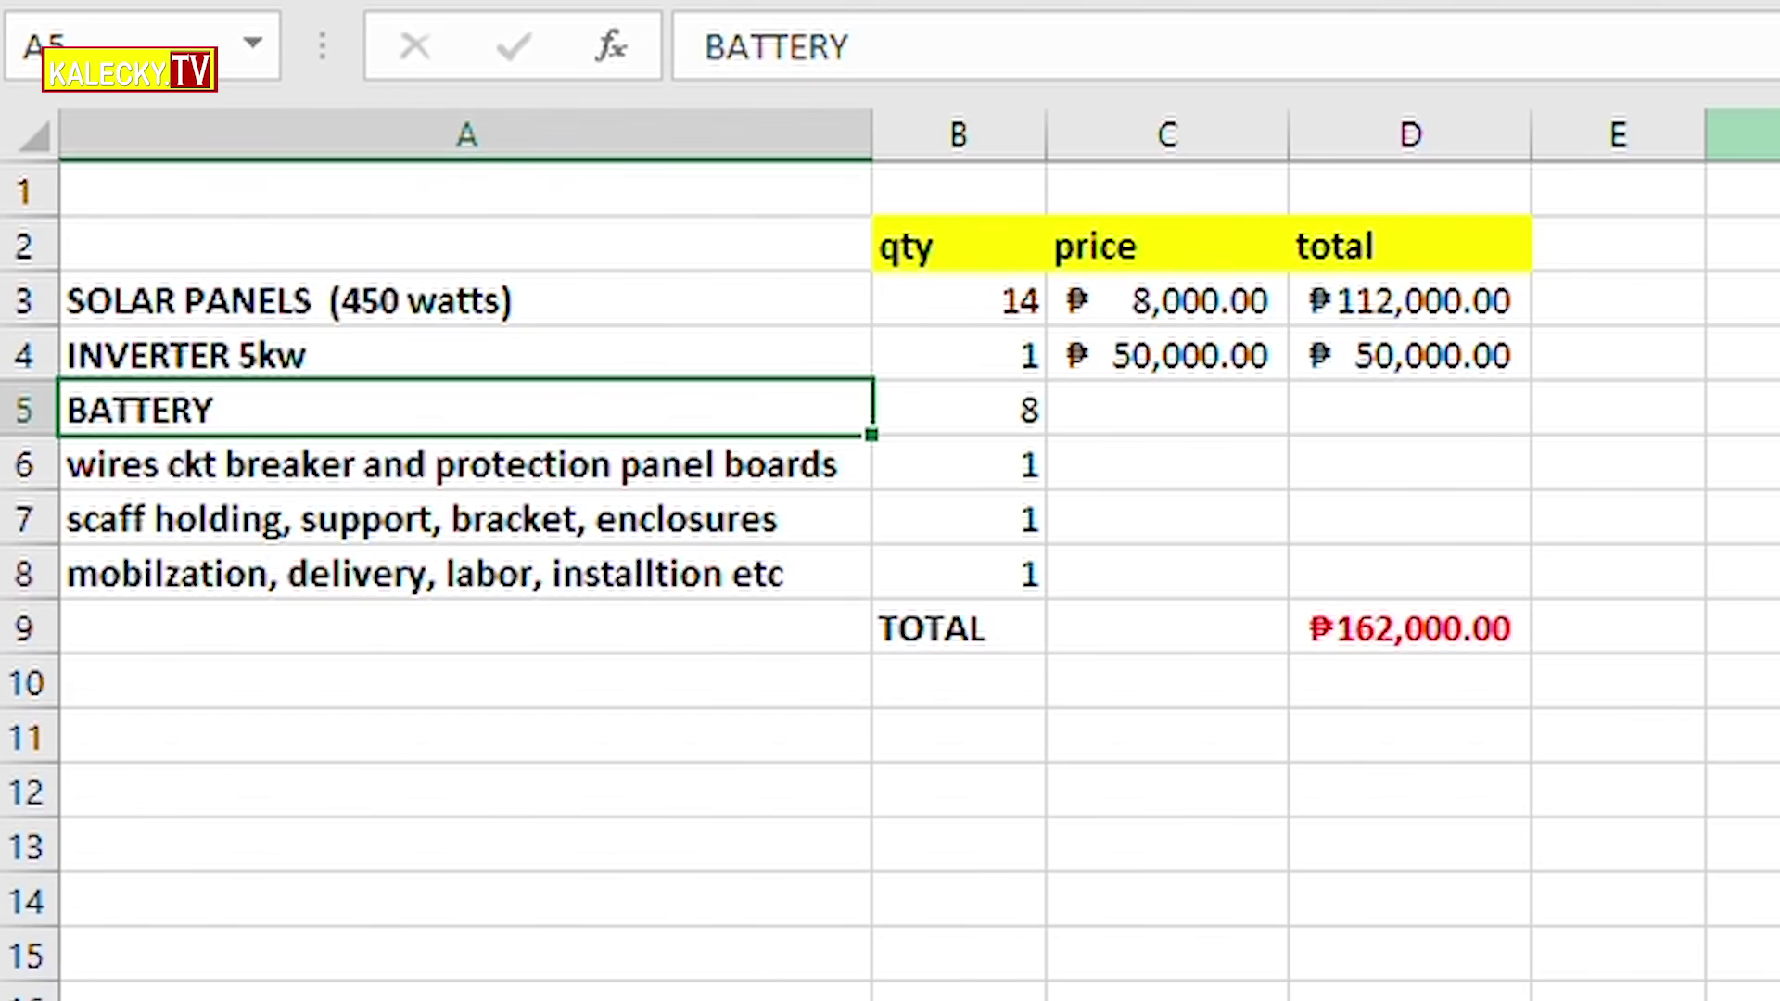
key(F2)
text(12 V, 200 Ah)
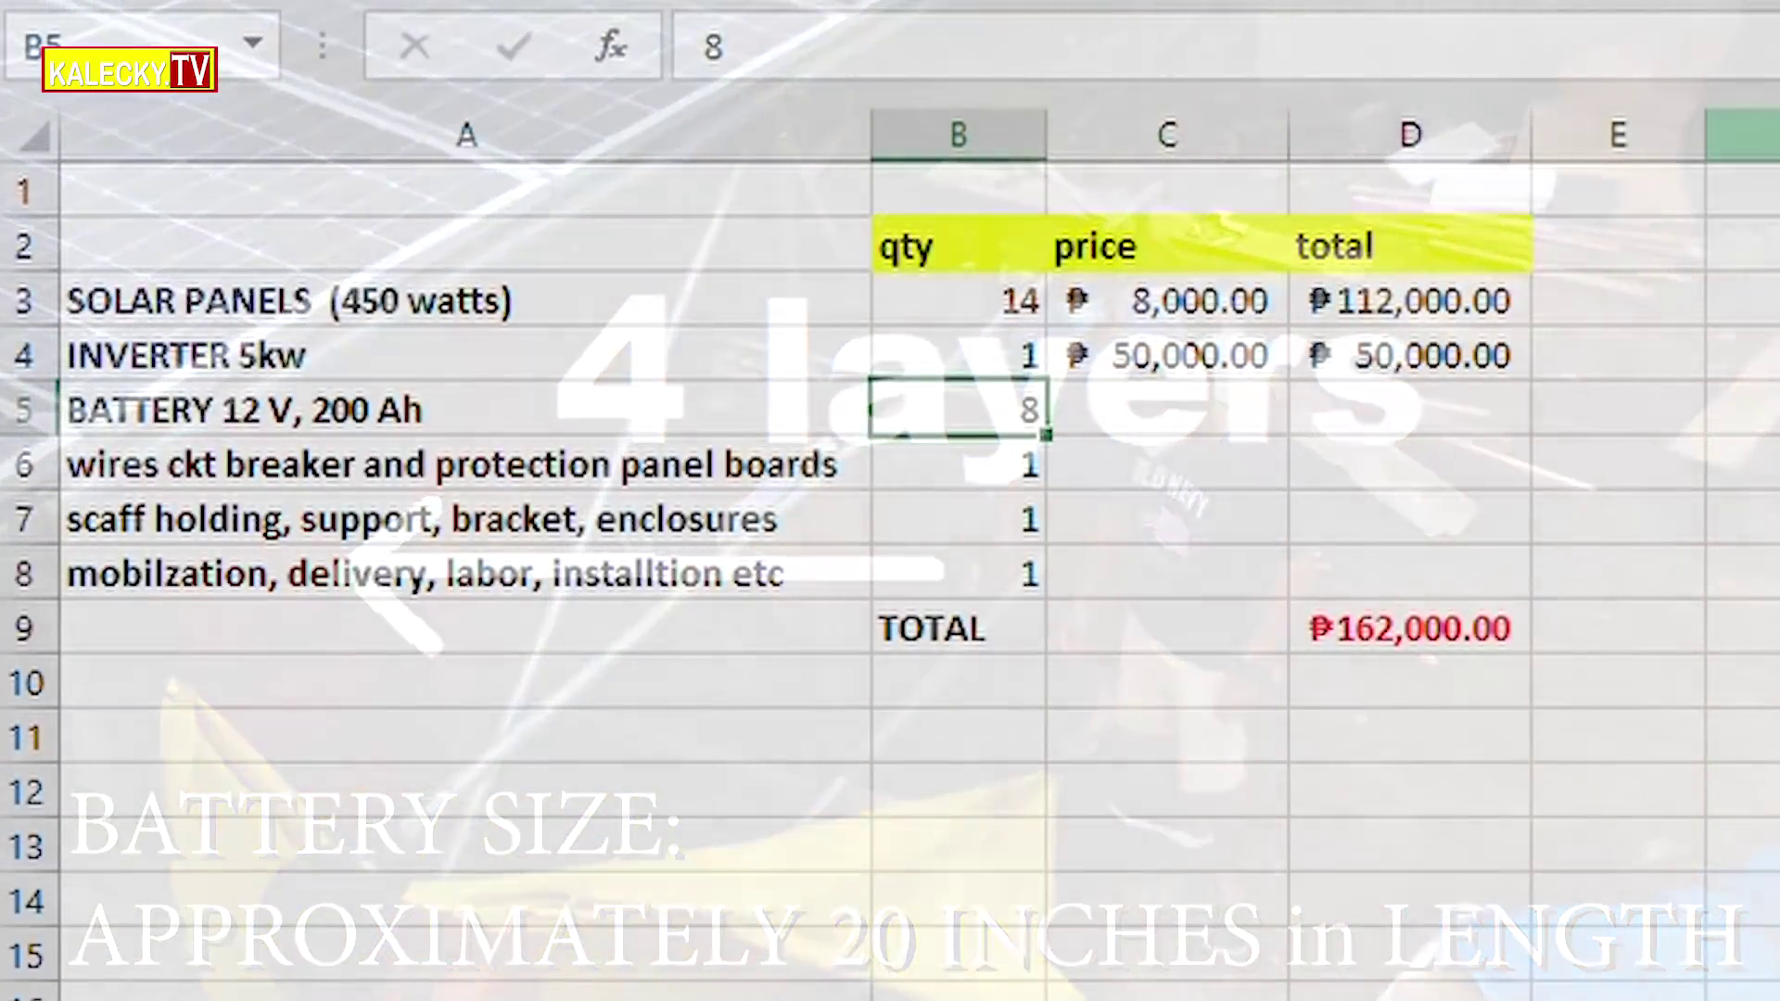
Step: Enter 10000 as the unit price of the battery in C5
click(1166, 408)
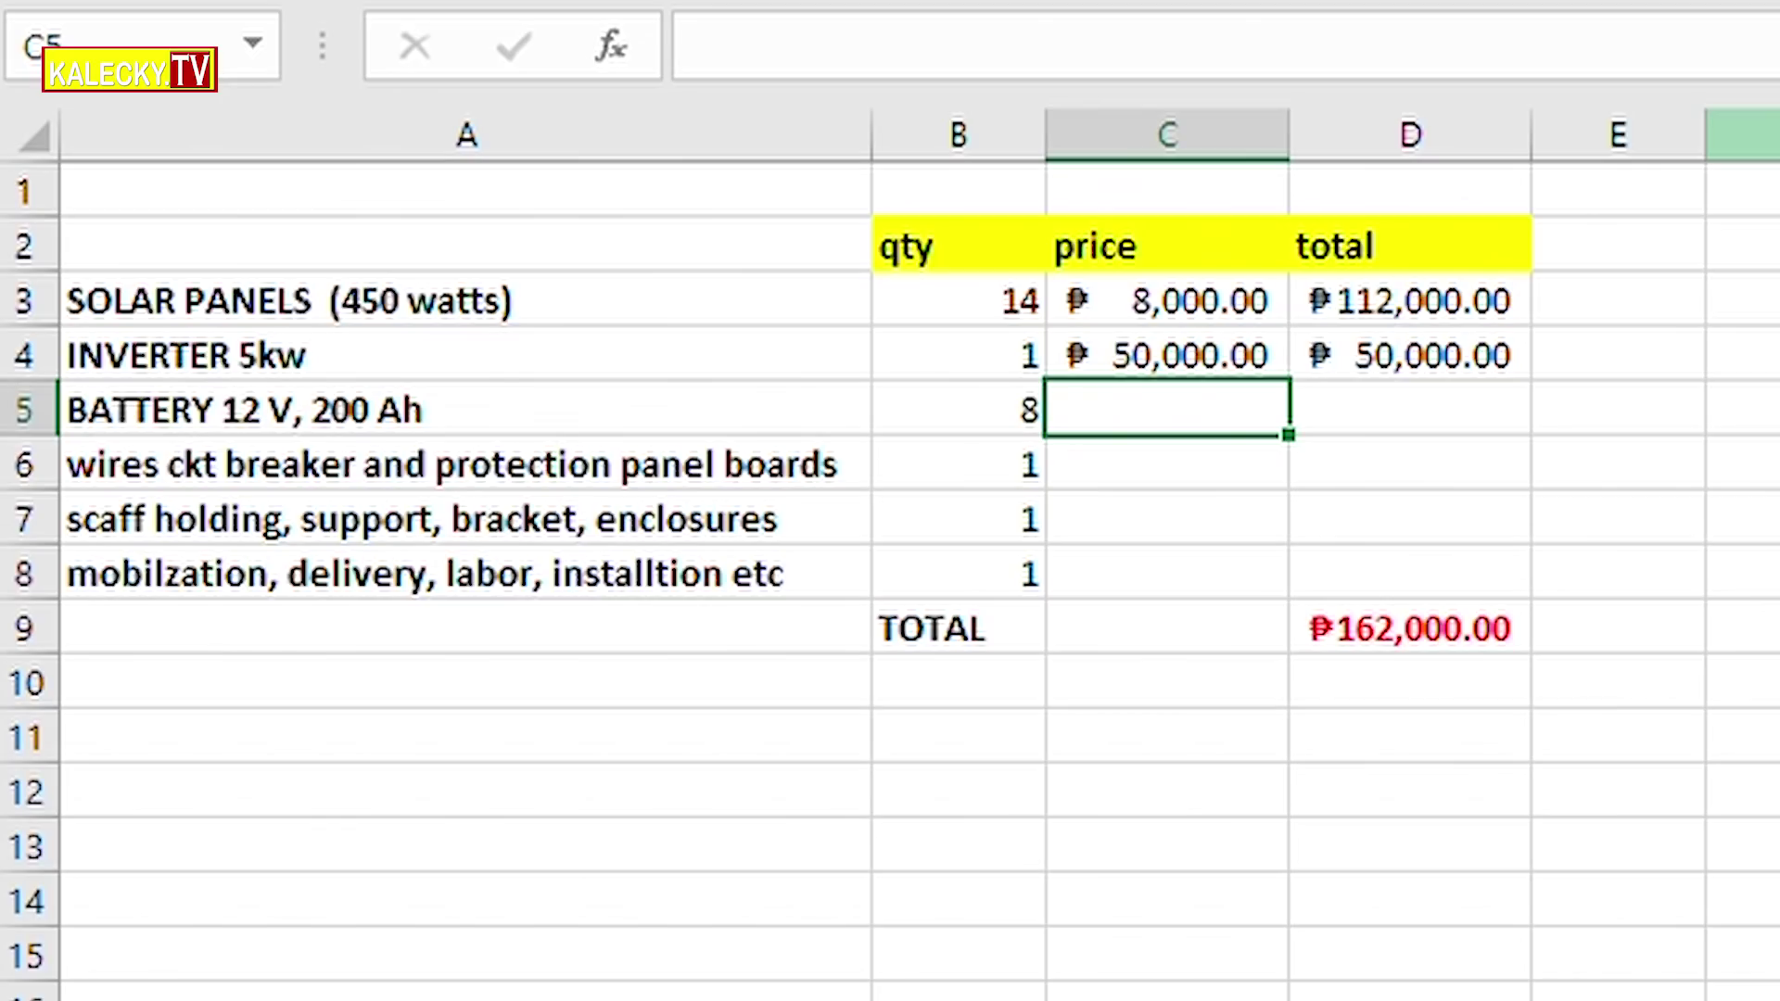
text(10000)
key(Tab)
key(Left)
key(Left)
click(1166, 409)
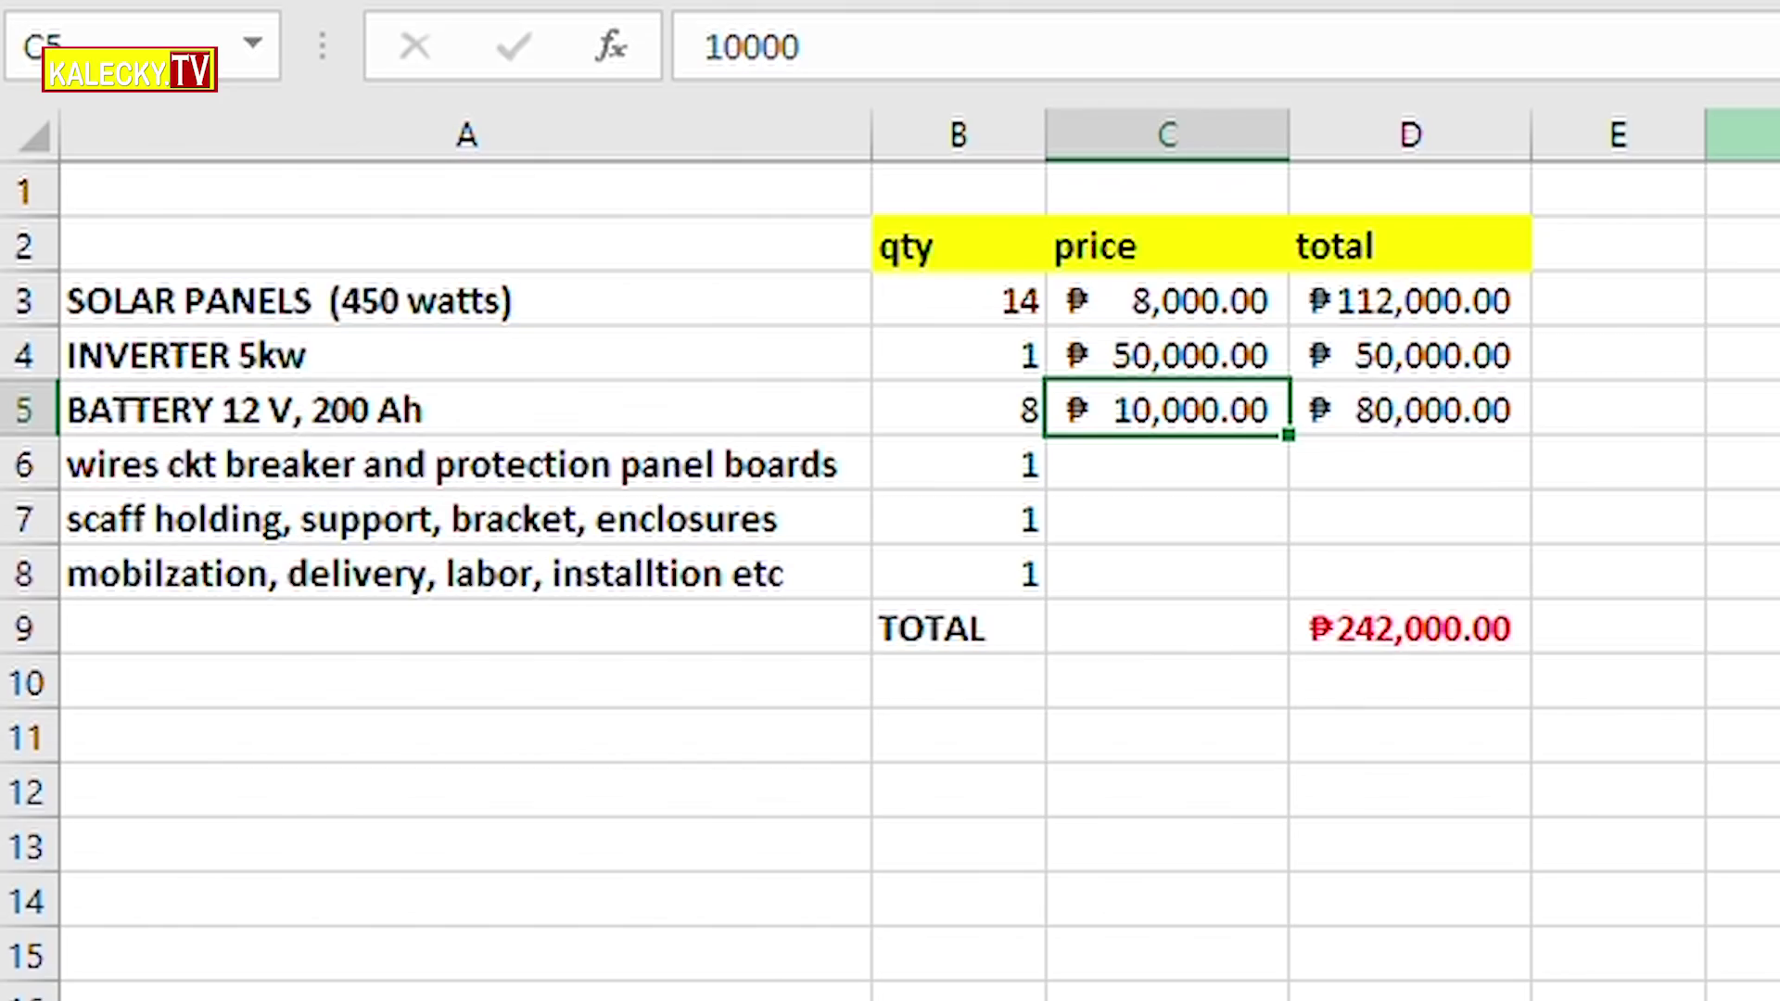
click(465, 409)
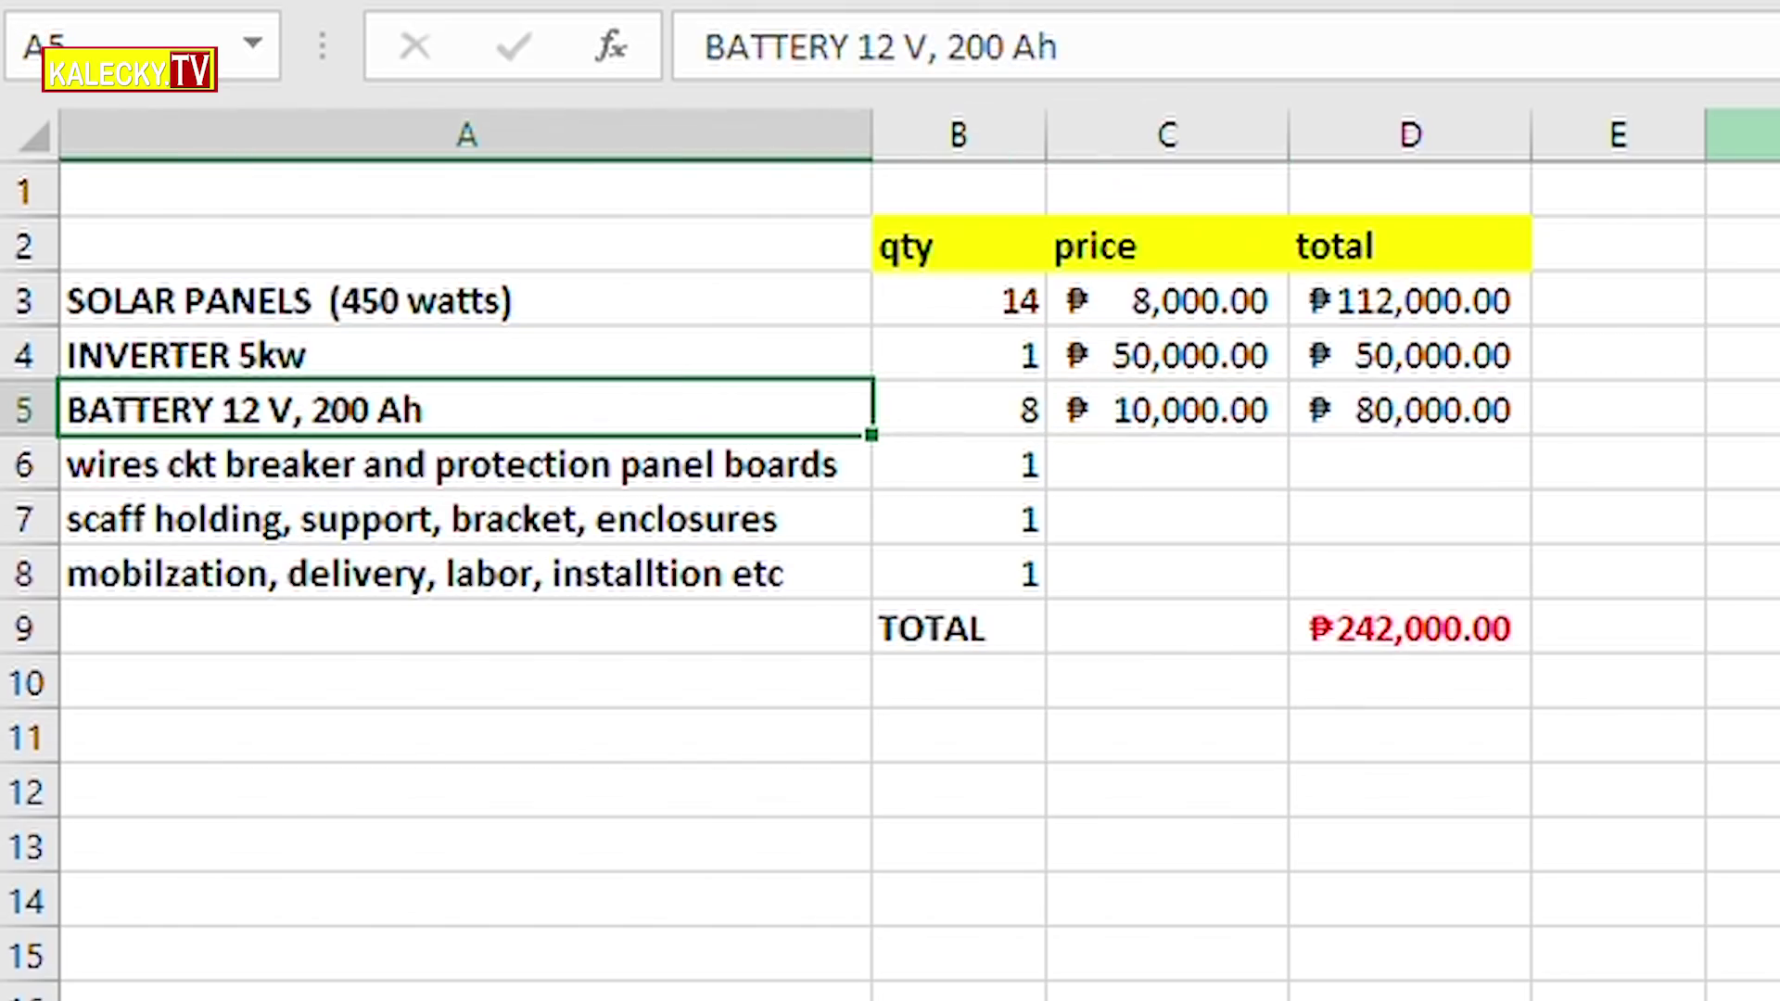
click(1167, 409)
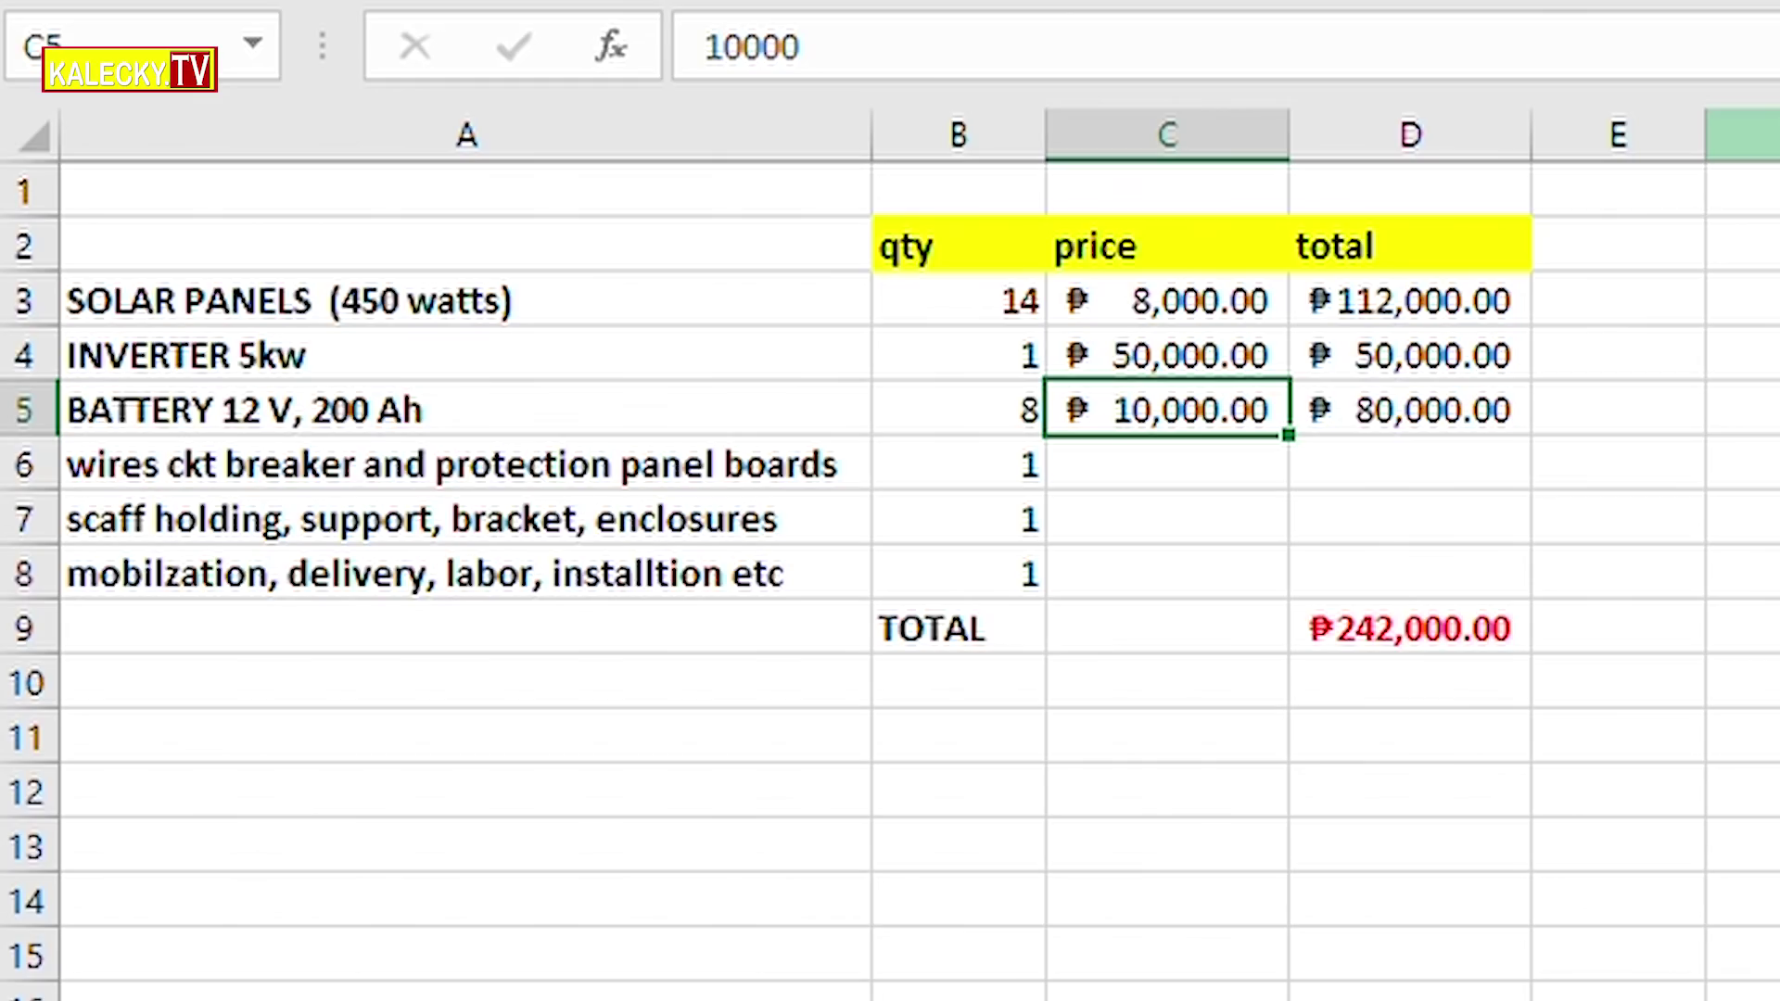
click(465, 409)
click(1167, 409)
key(Left)
key(Left)
key(Right)
key(Right)
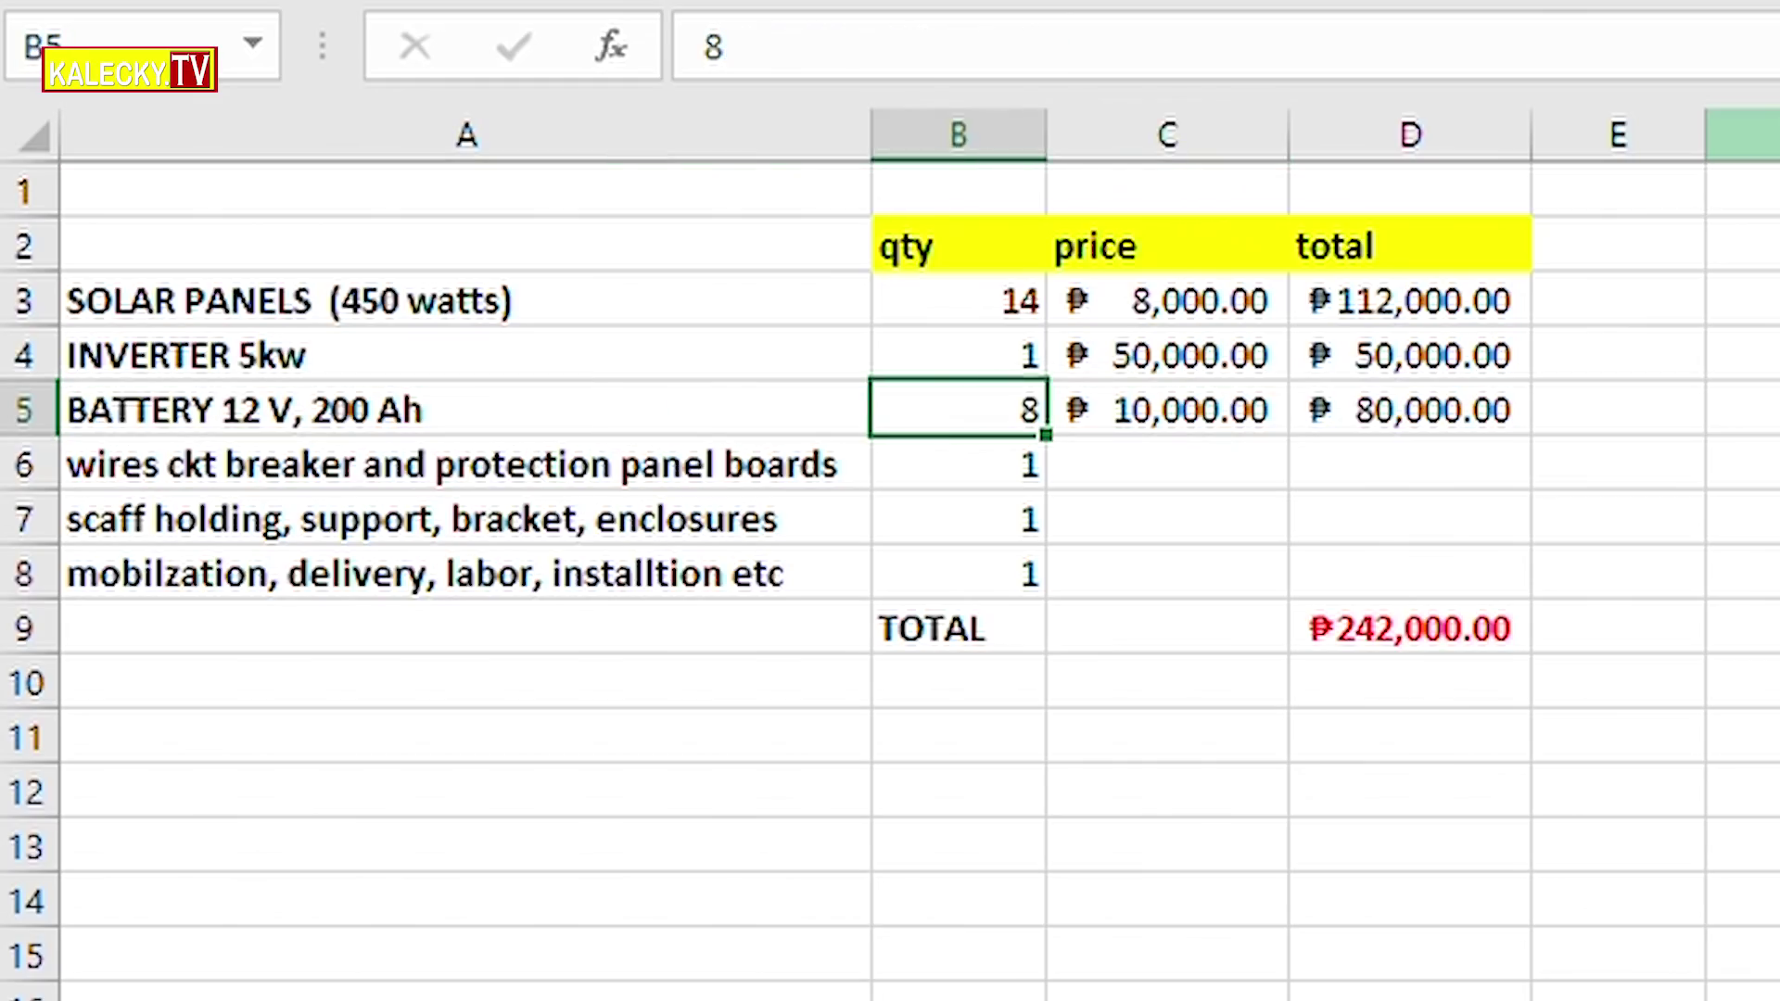
Step: Enter 30000 in C6 as the price of the wires, circuit breaker and protection panel boards
click(465, 519)
key(Up)
key(Right)
key(Right)
key(Right)
key(Left)
key(Left)
key(Left)
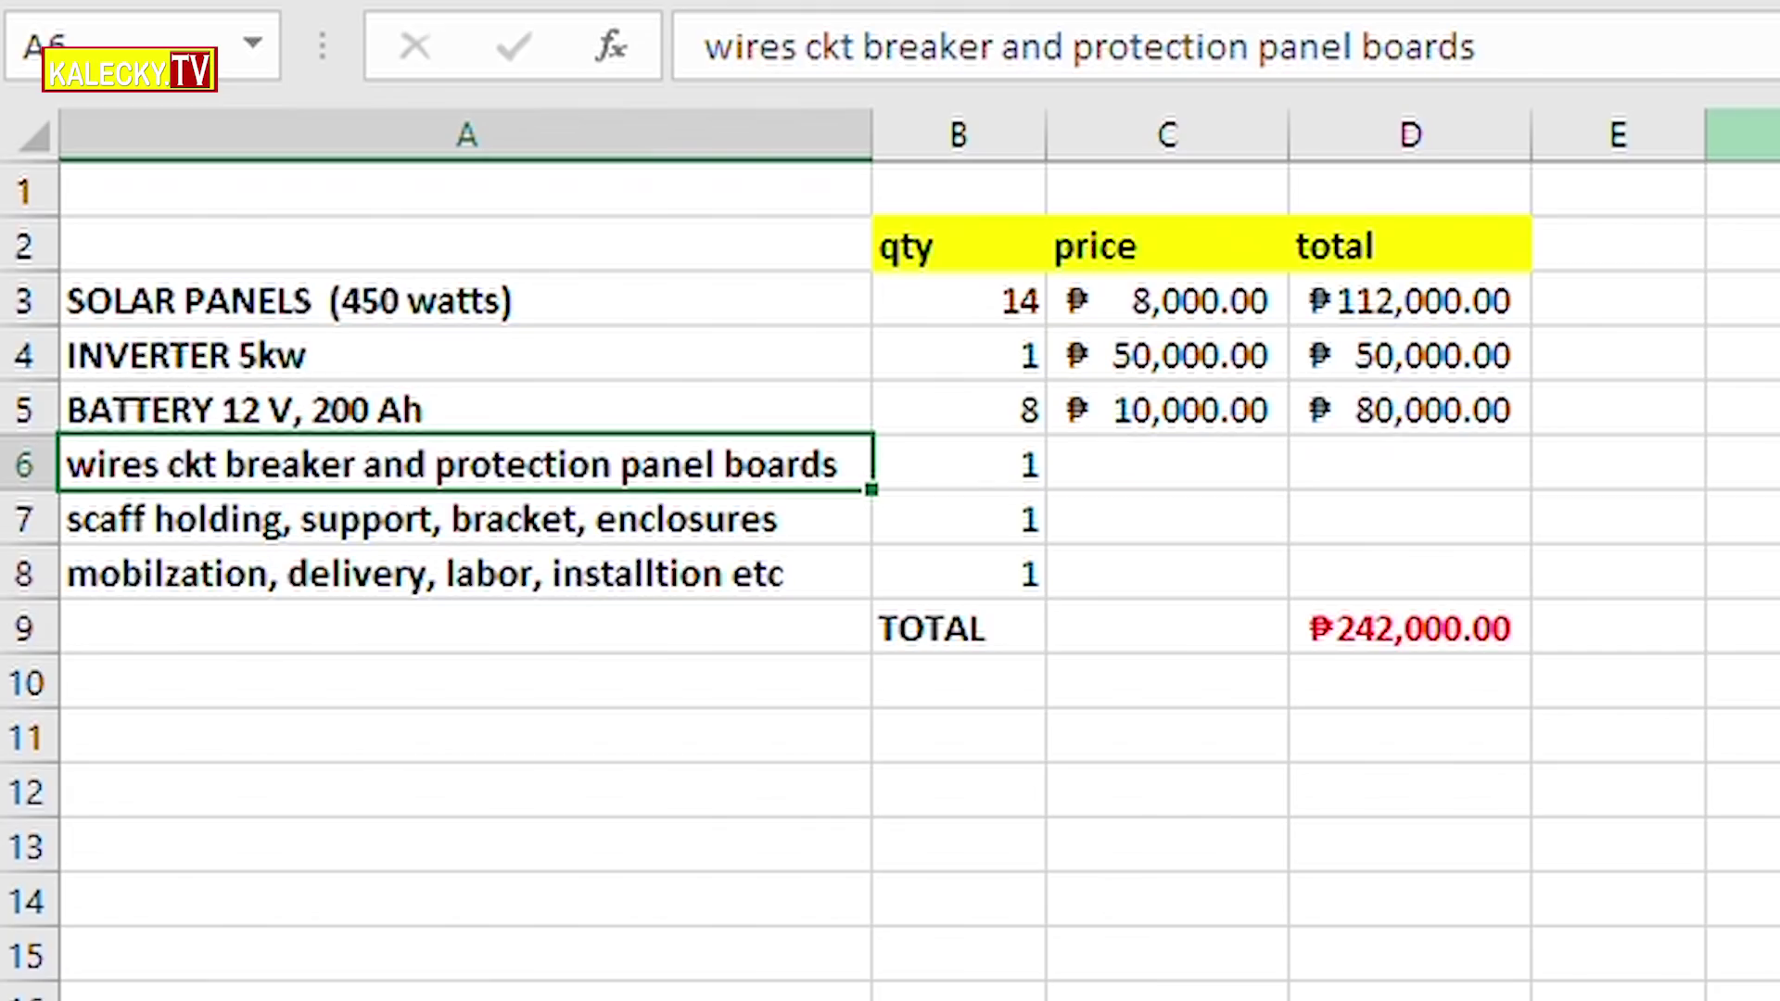
key(Right)
key(Right)
key(Right)
key(Left)
text(30000)
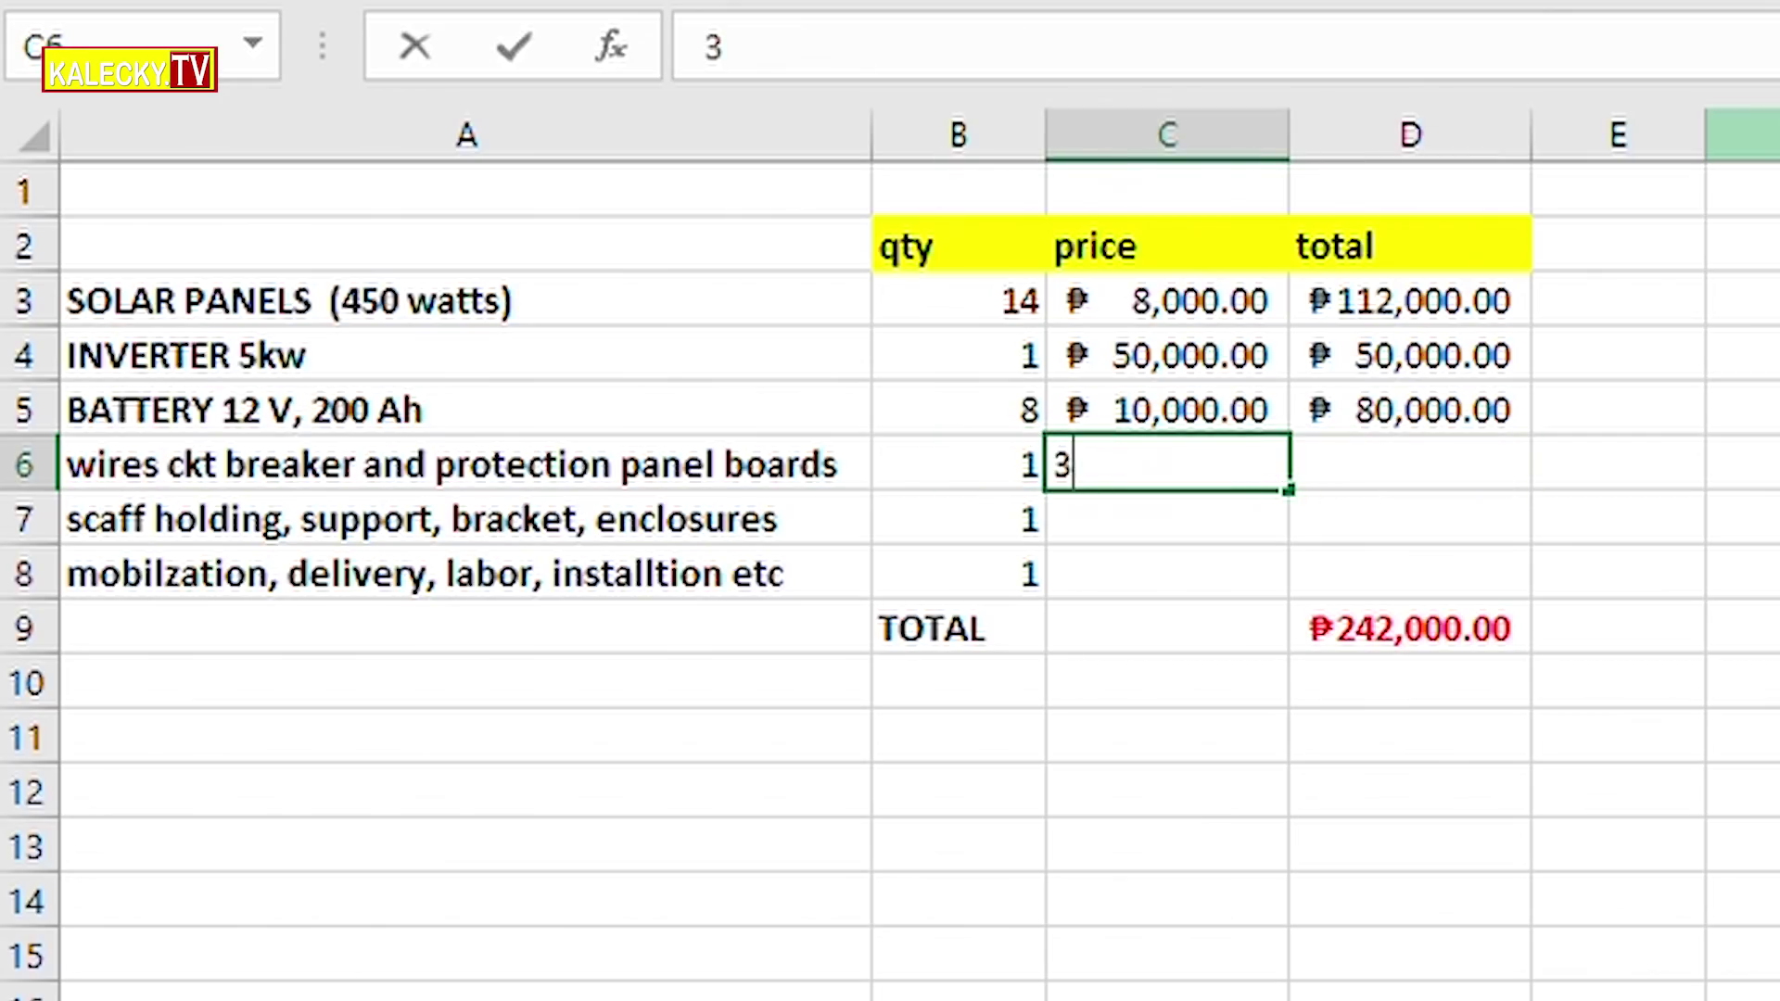
key(ctrl+Return)
key(Right)
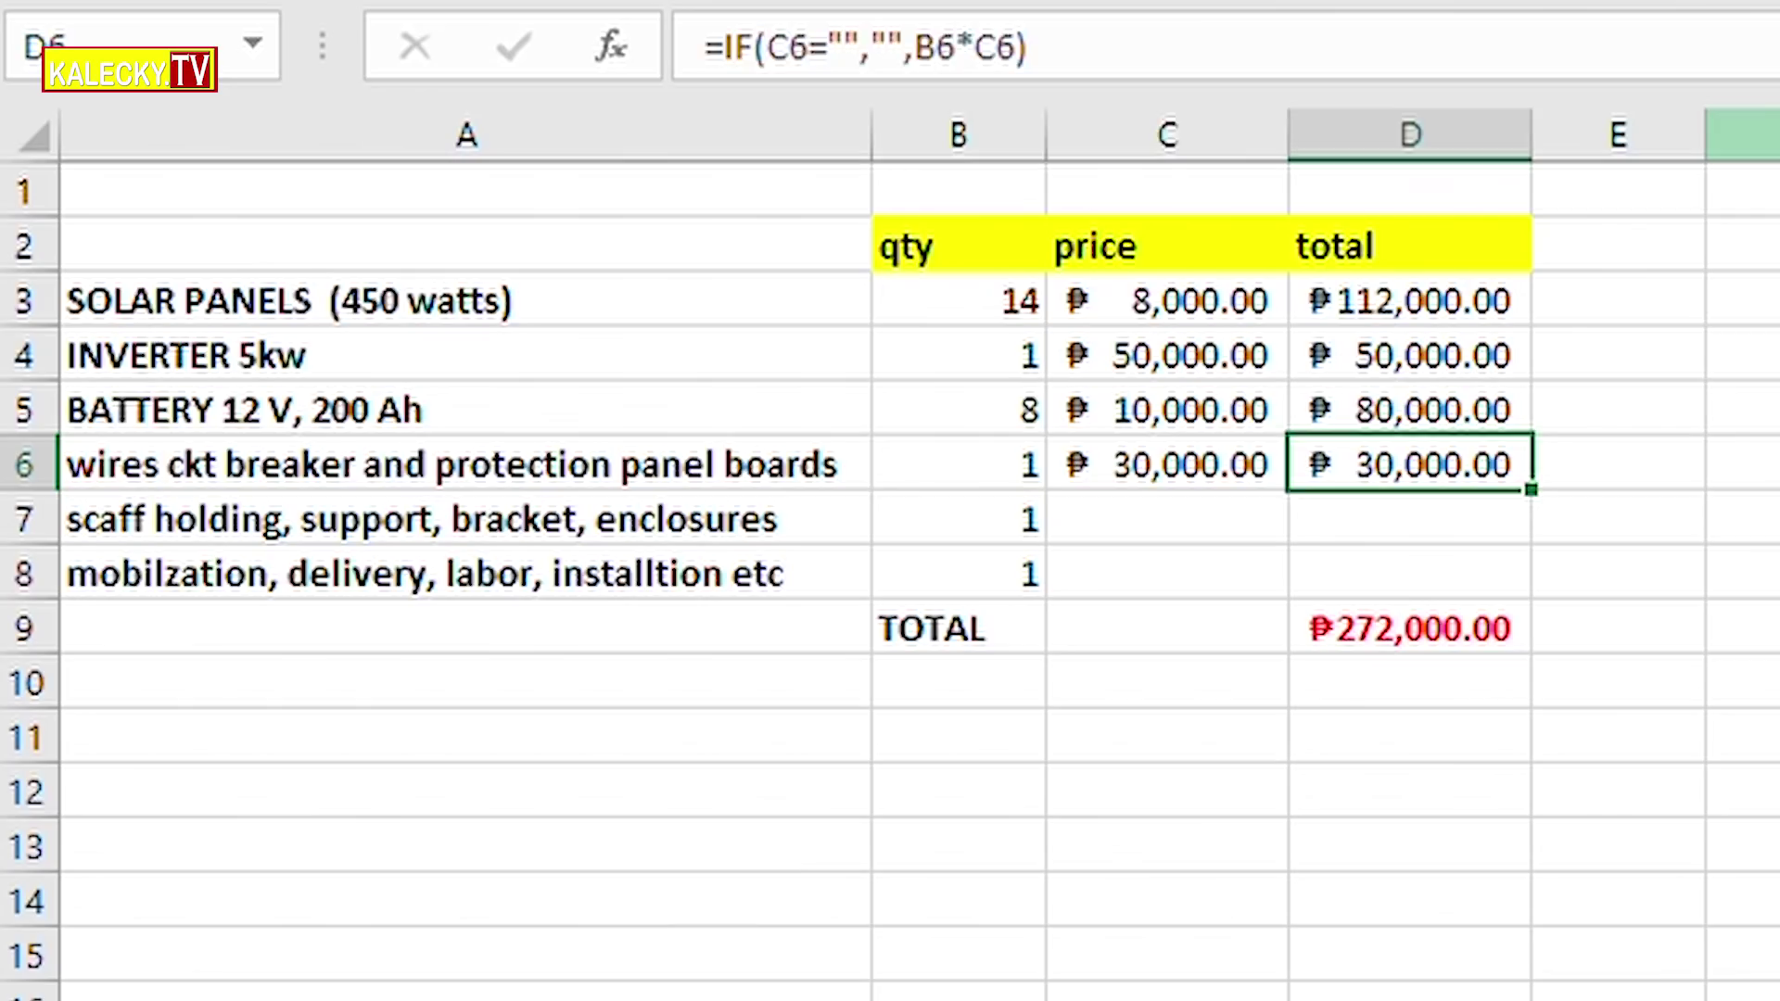
Step: Enter 20000 in C7 as the price of the scaff holding, support, bracket and enclosures
key(Left)
key(Left)
click(465, 519)
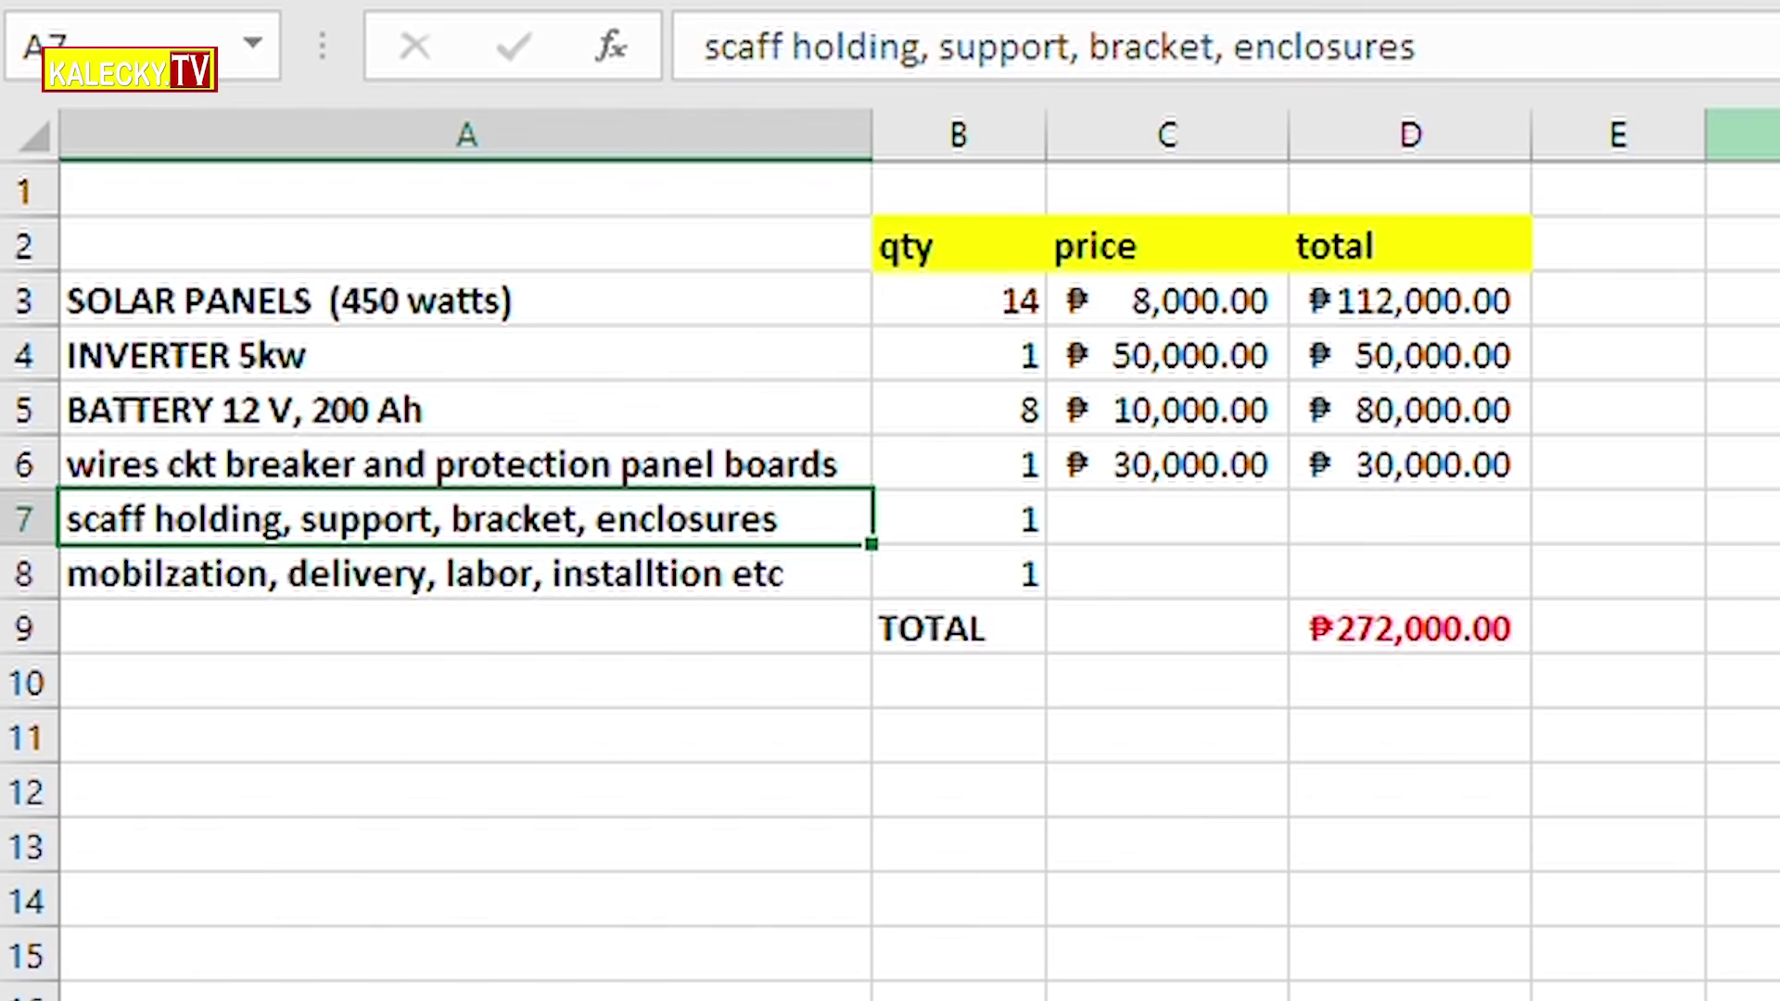
key(Tab)
key(Tab)
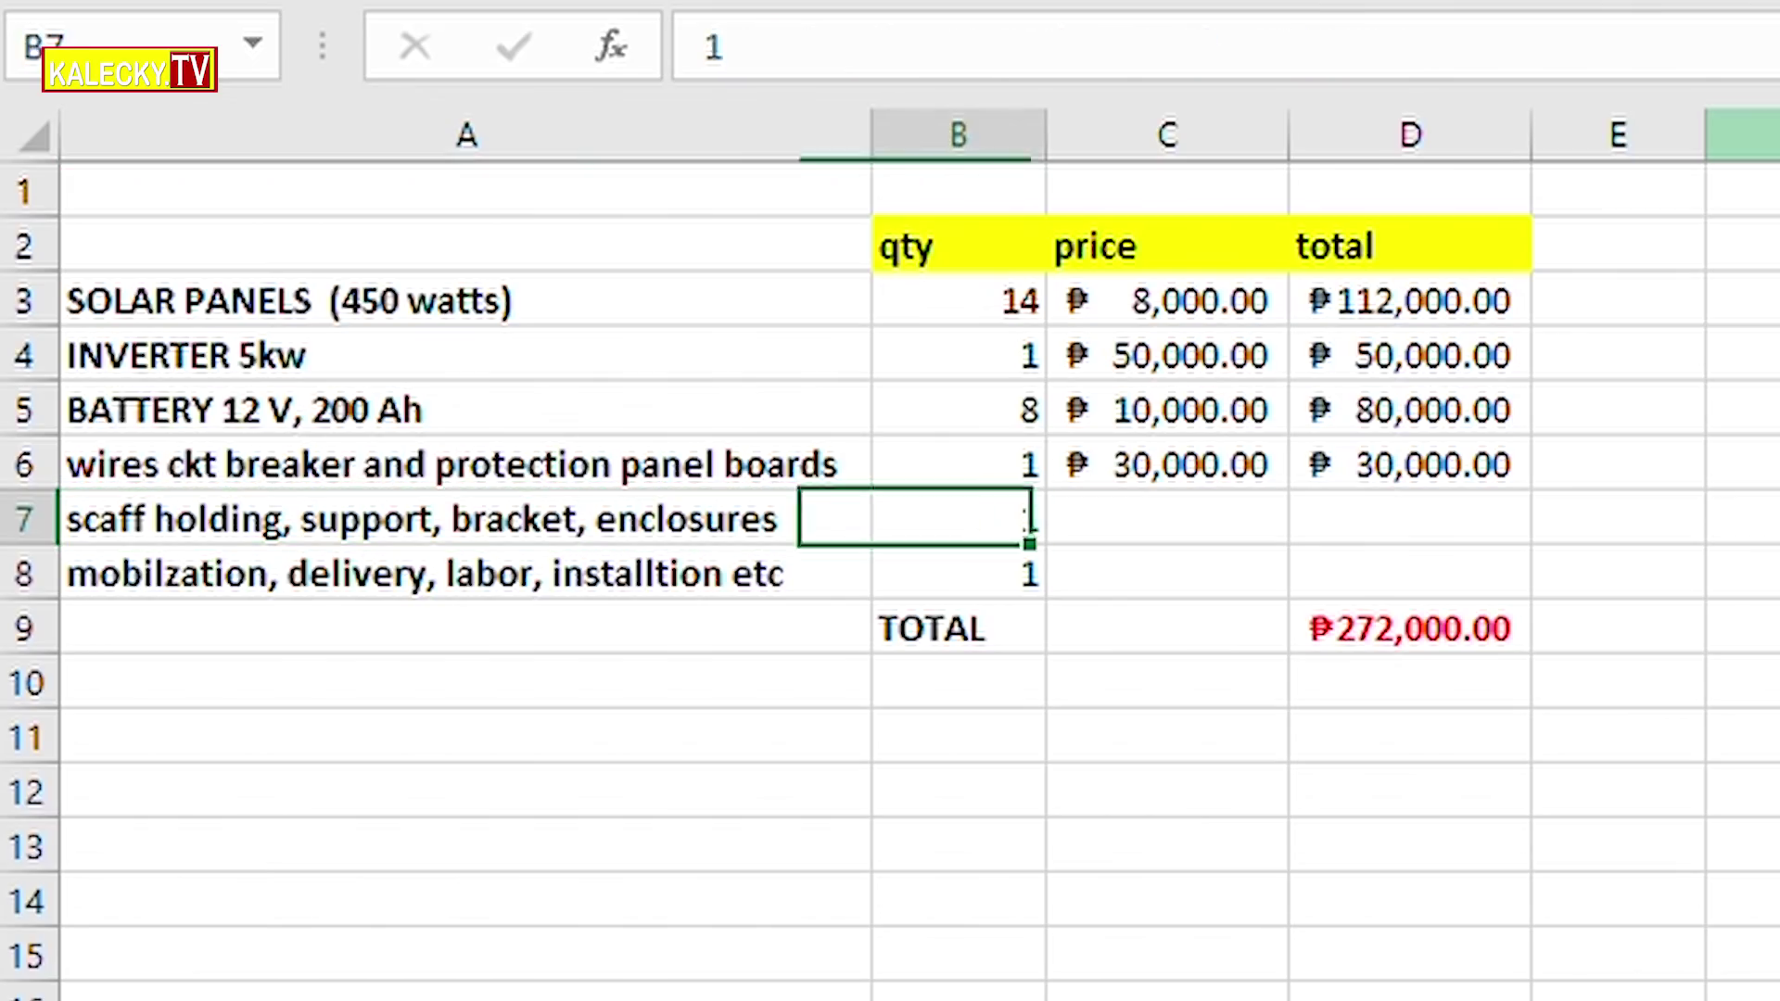
text(20000)
key(Tab)
key(Left)
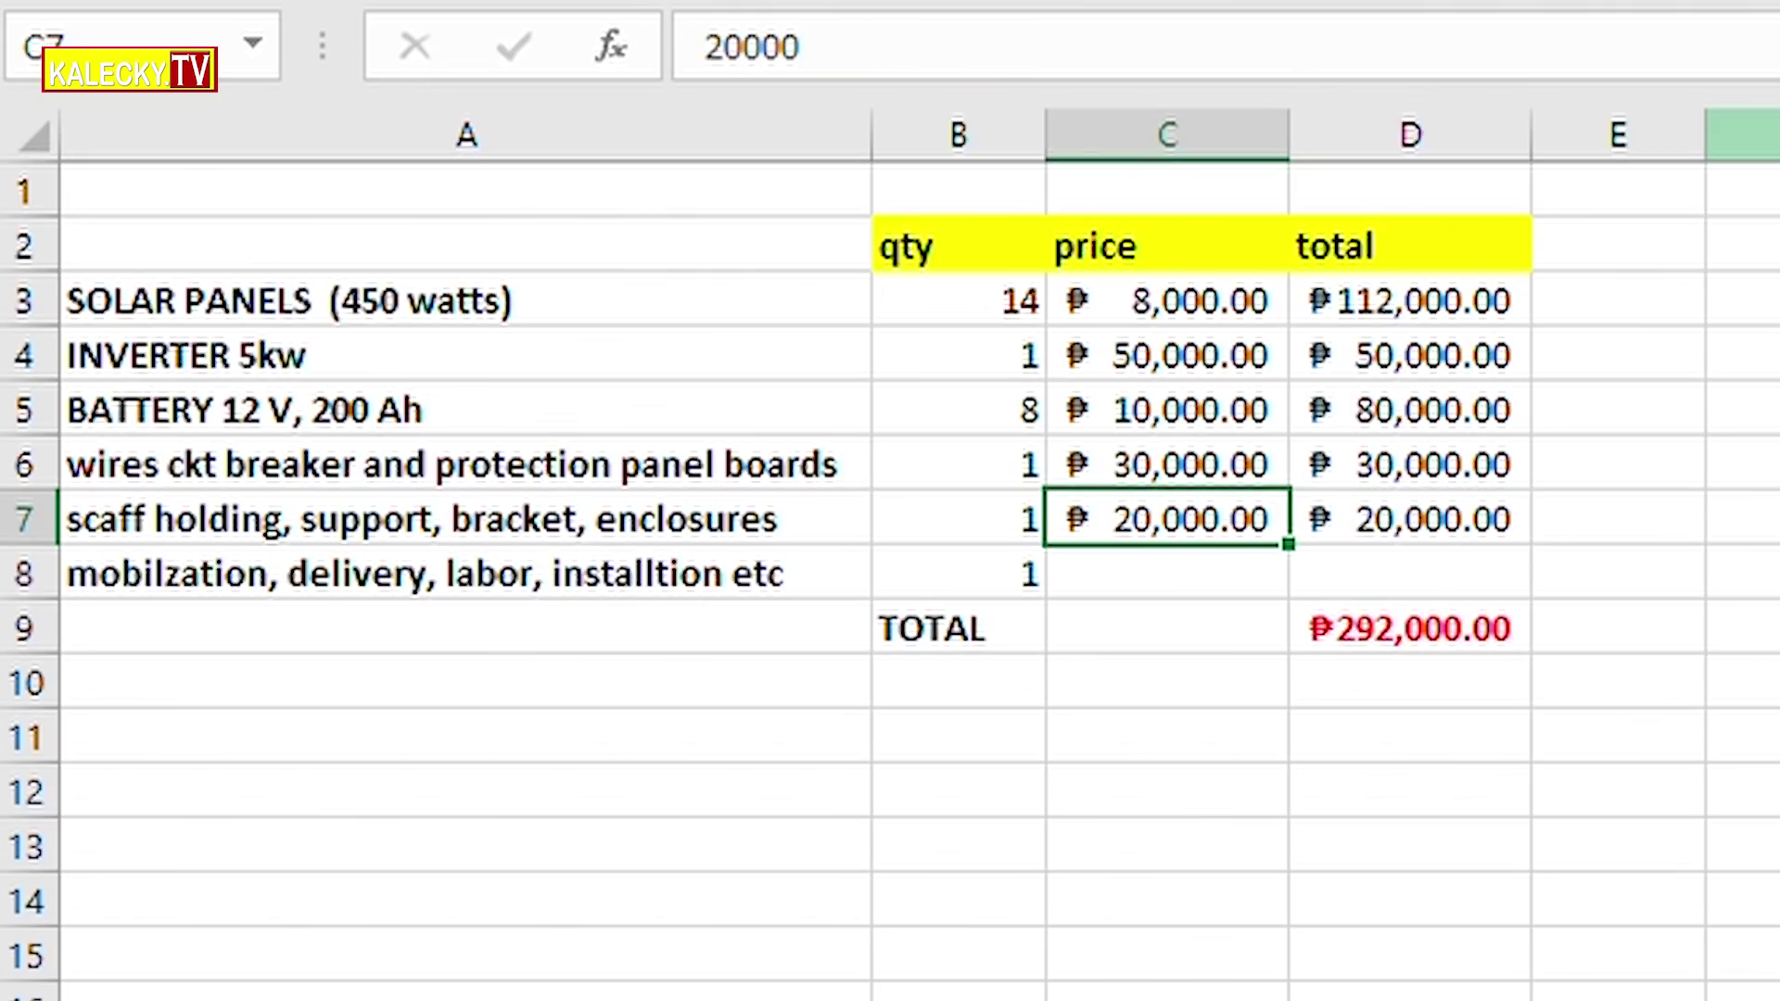
key(Left)
key(Left)
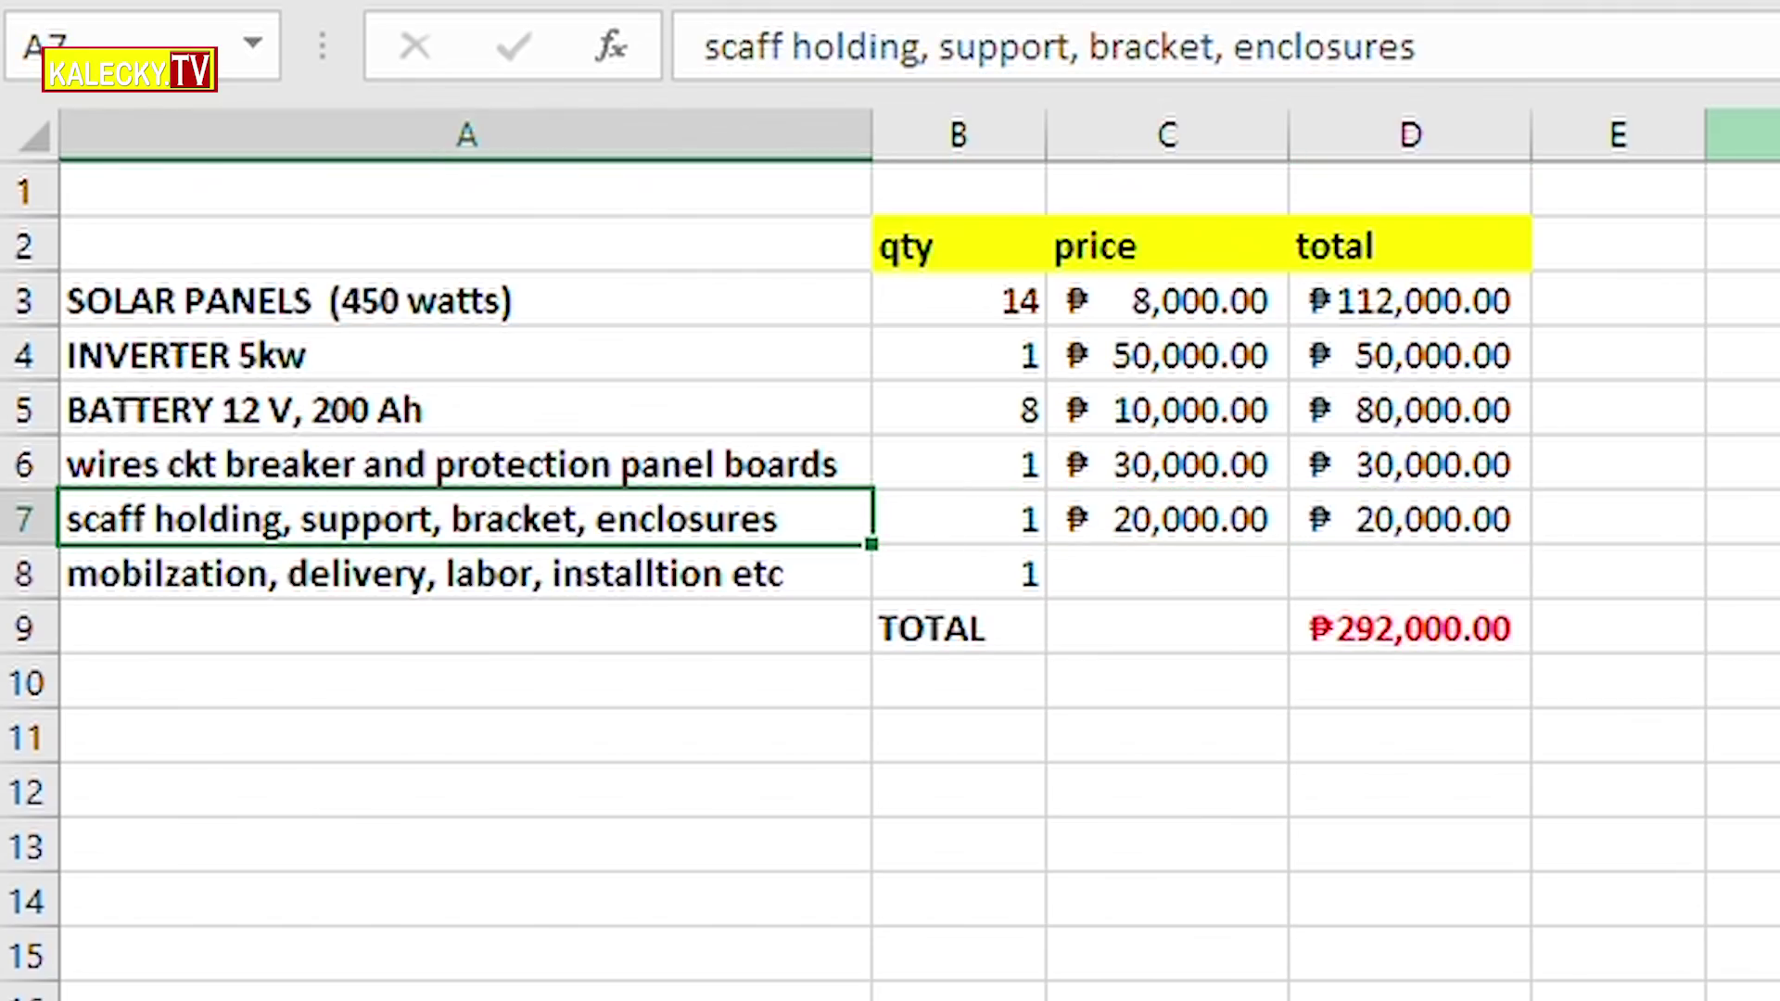
Step: Enter the formula =SUM(D3:D7)*0.45 in C8 as the price of mobilization, delivery, labor and installation
key(Down)
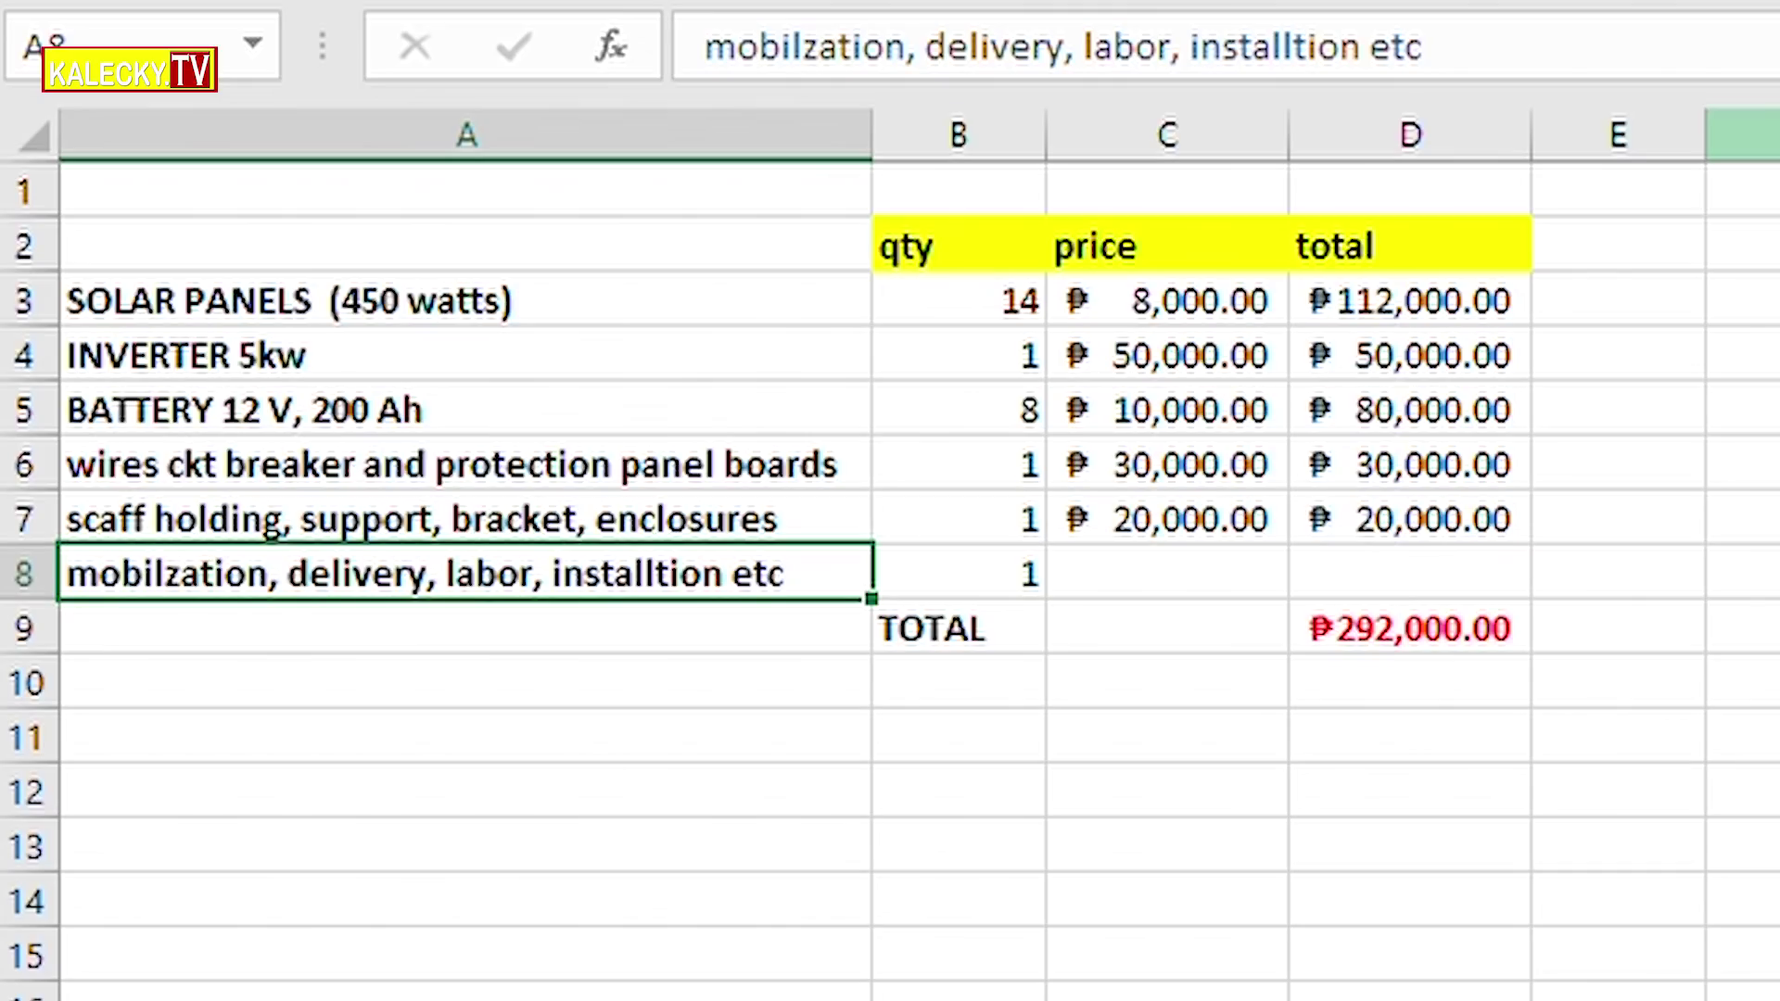
key(Right)
key(Right)
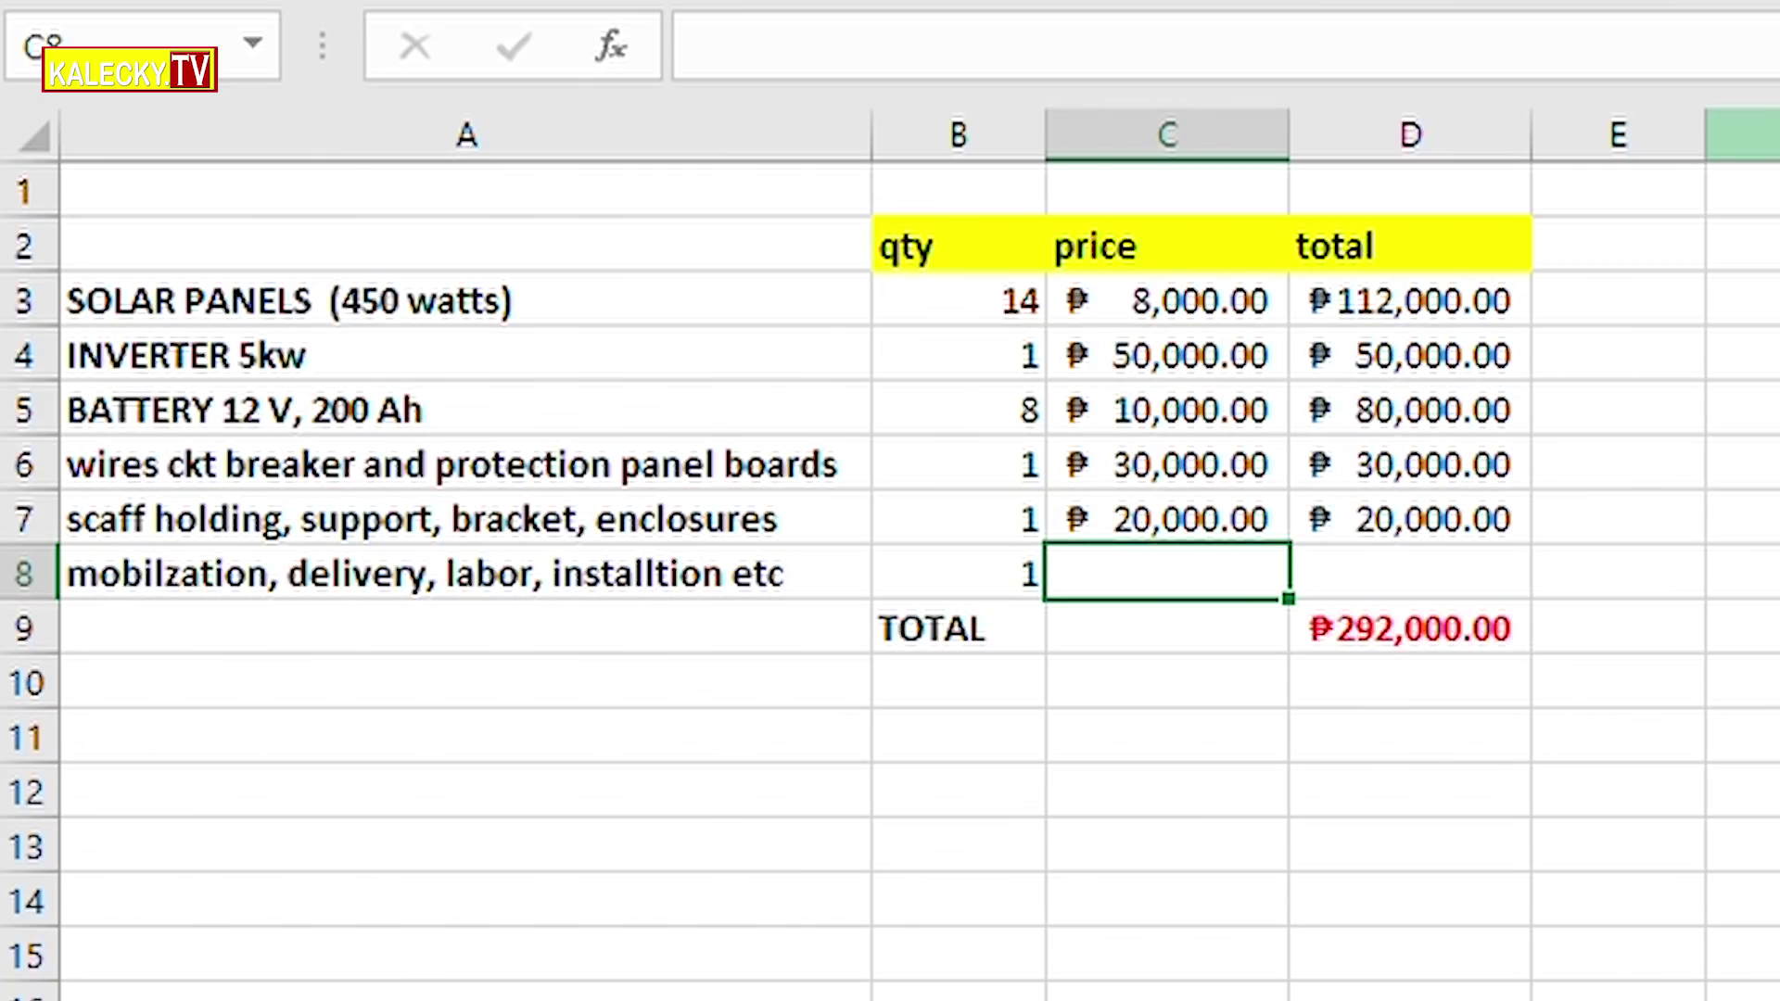
text(=sum()
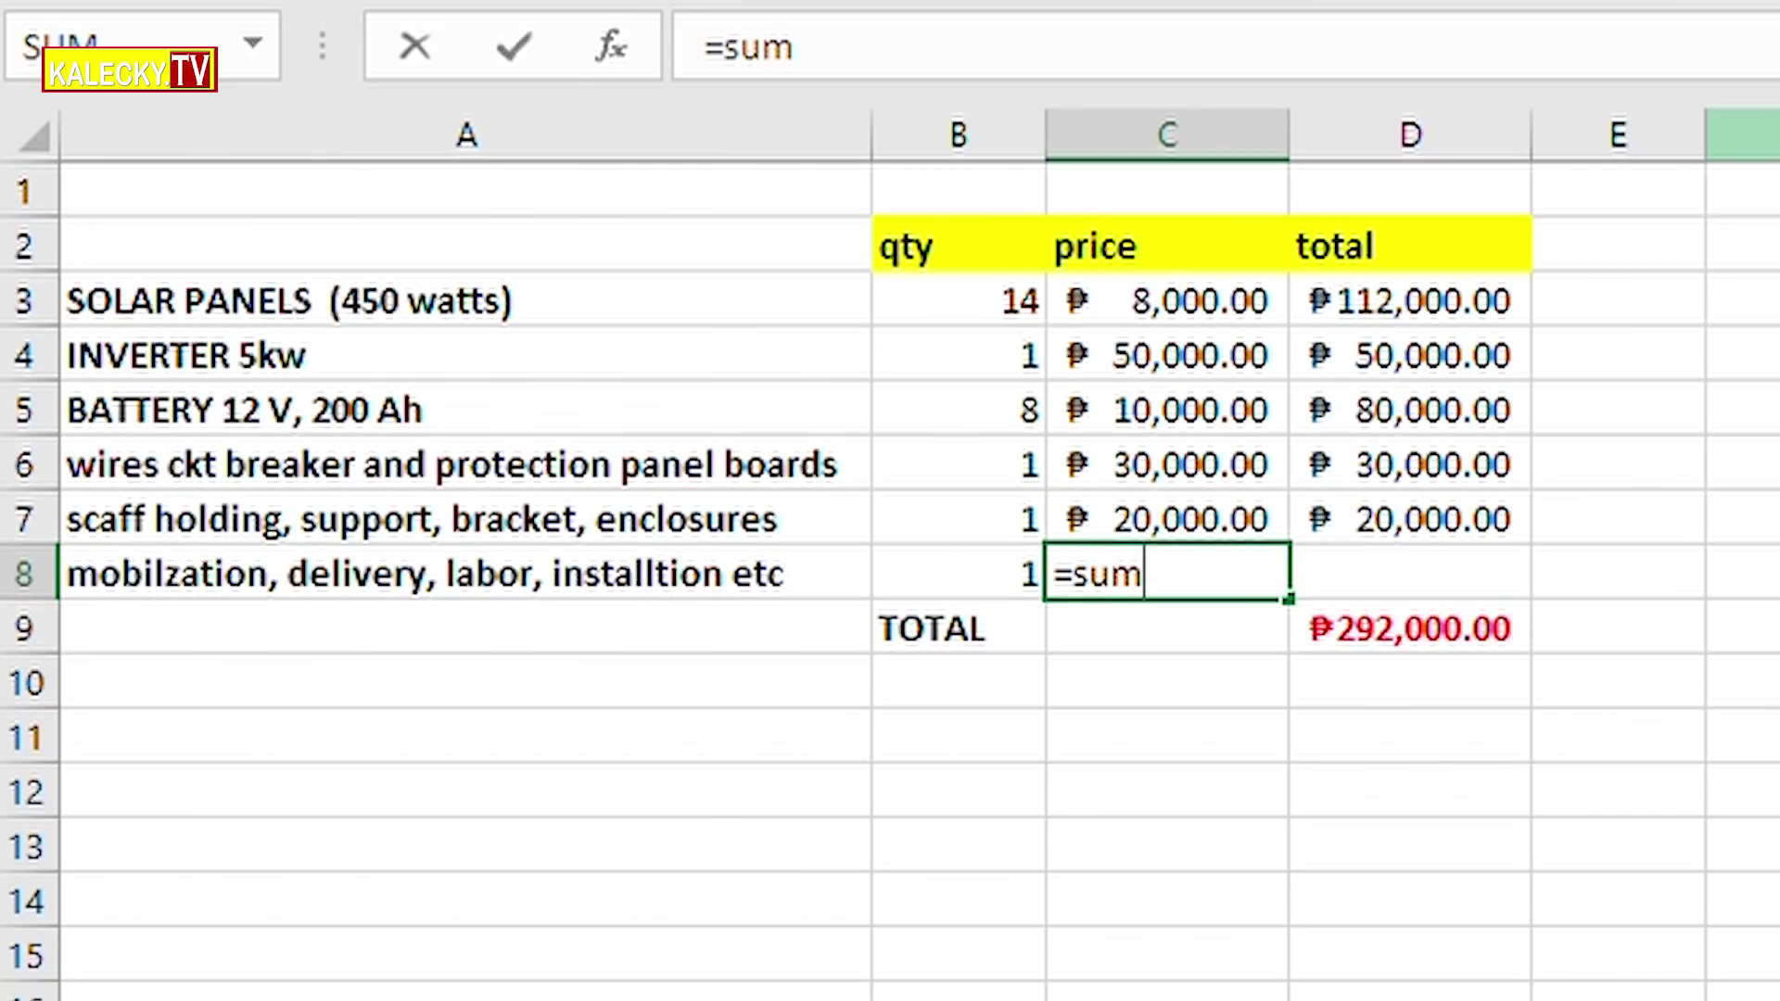
key(Up)
key(Right)
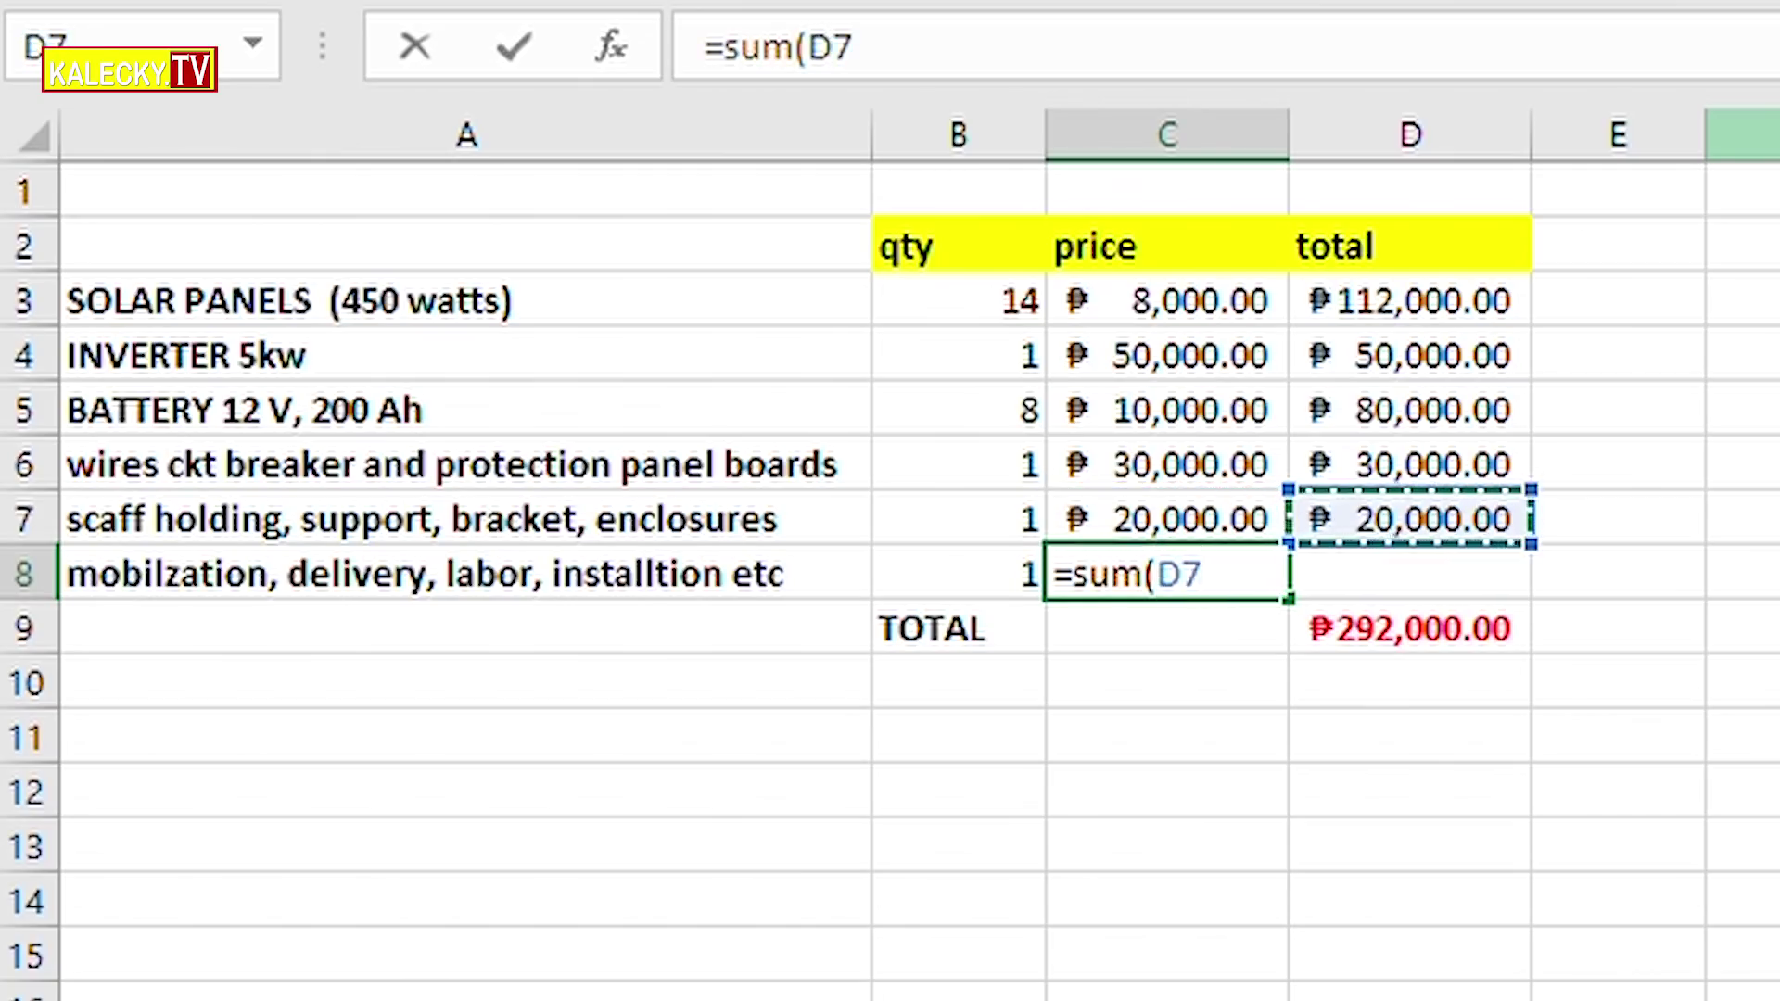
key(shift+Up)
key(shift+Up)
key(shift+Up)
key(shift+Up)
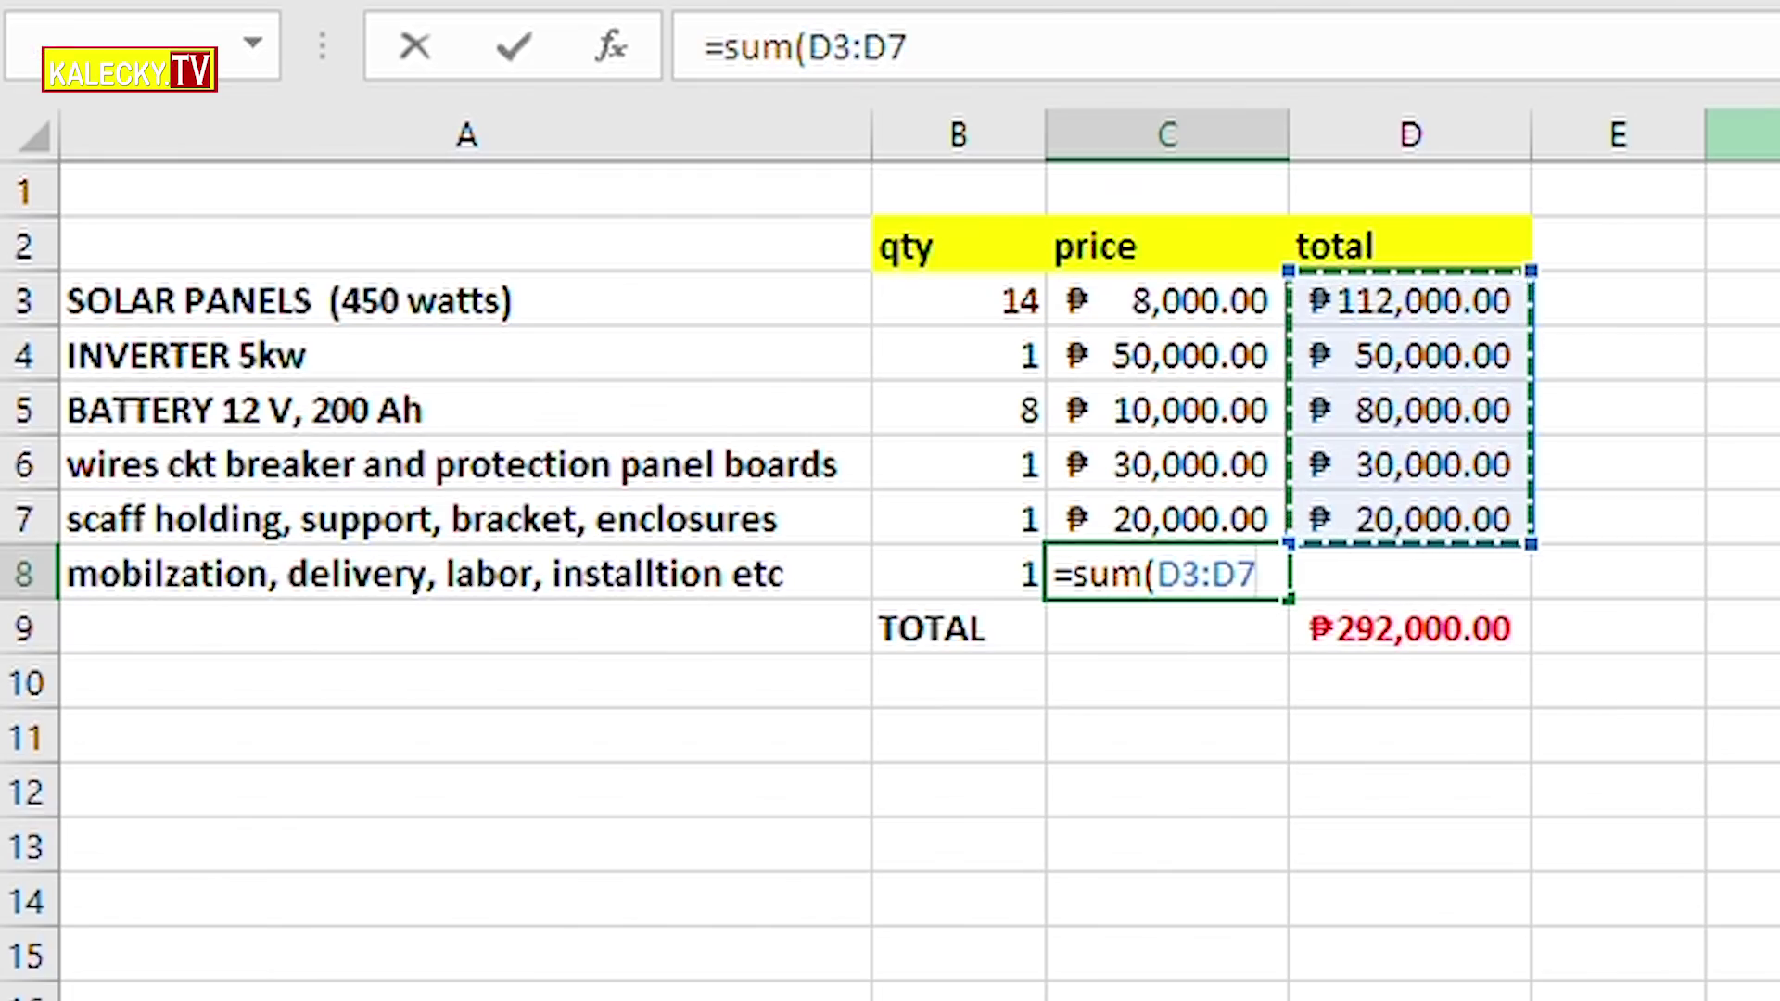
text())
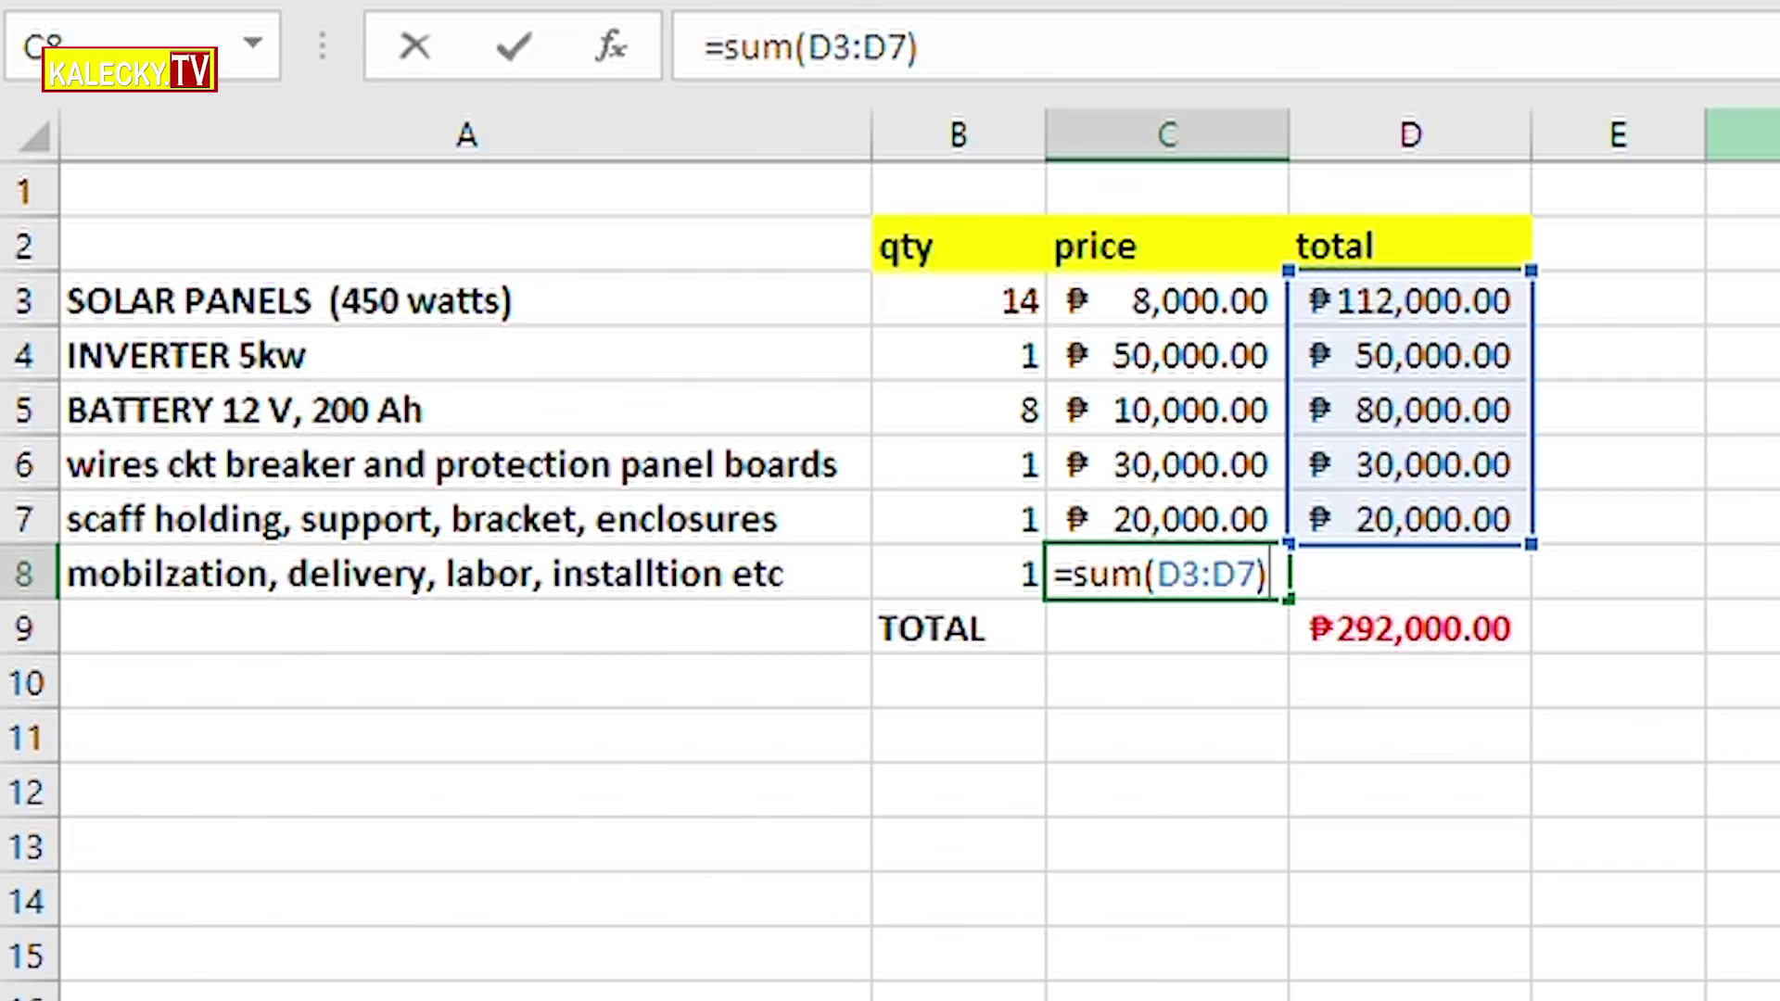
text(*)
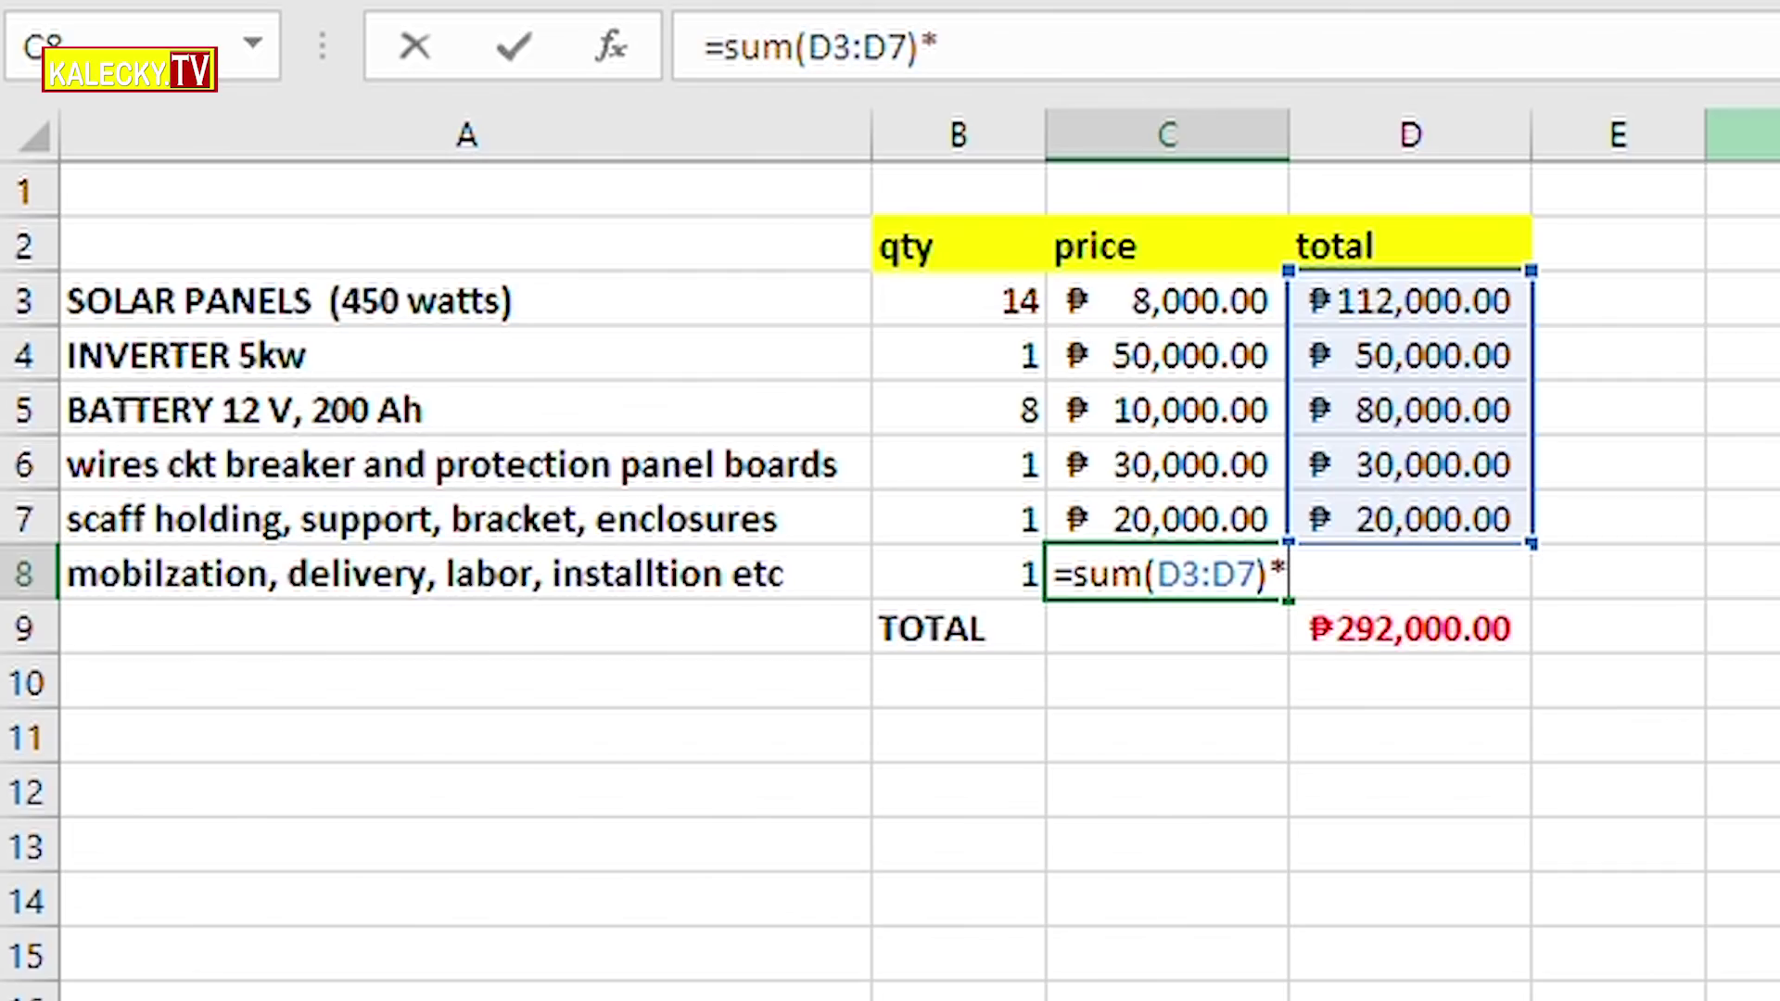
text(0.45)
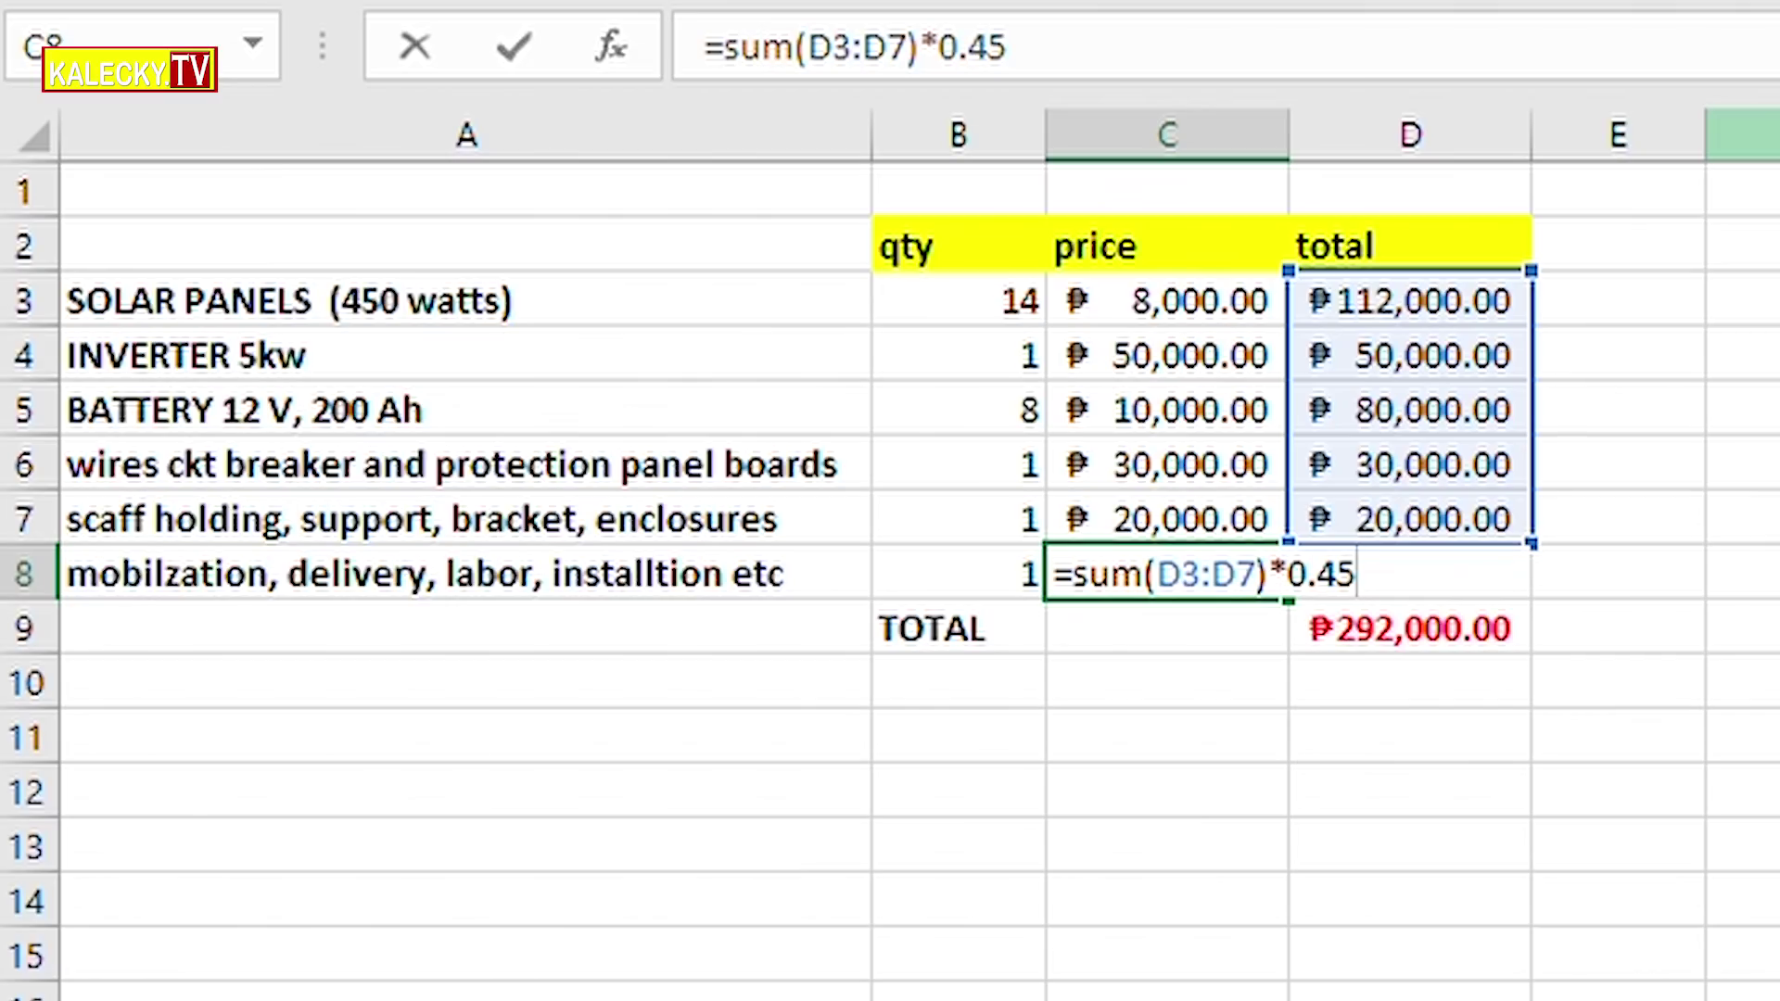
key(Tab)
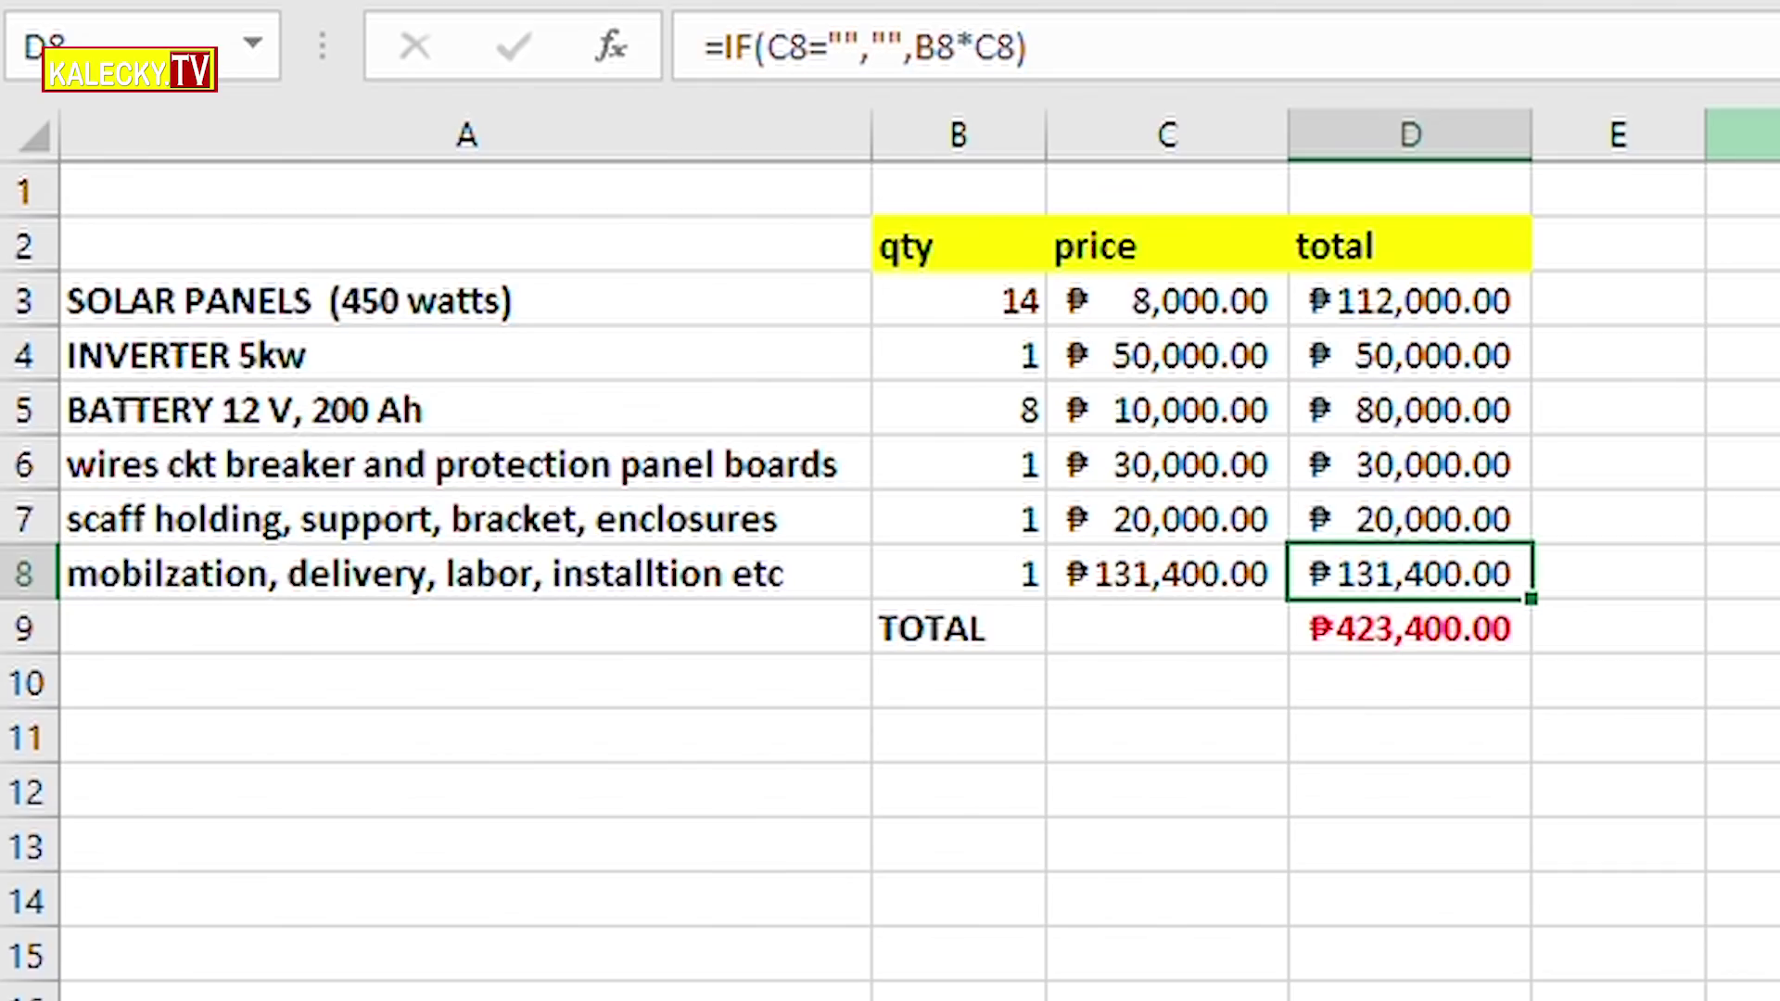
Step: Change the multiplier in the C8 labor and installation formula to 0.5
click(1166, 573)
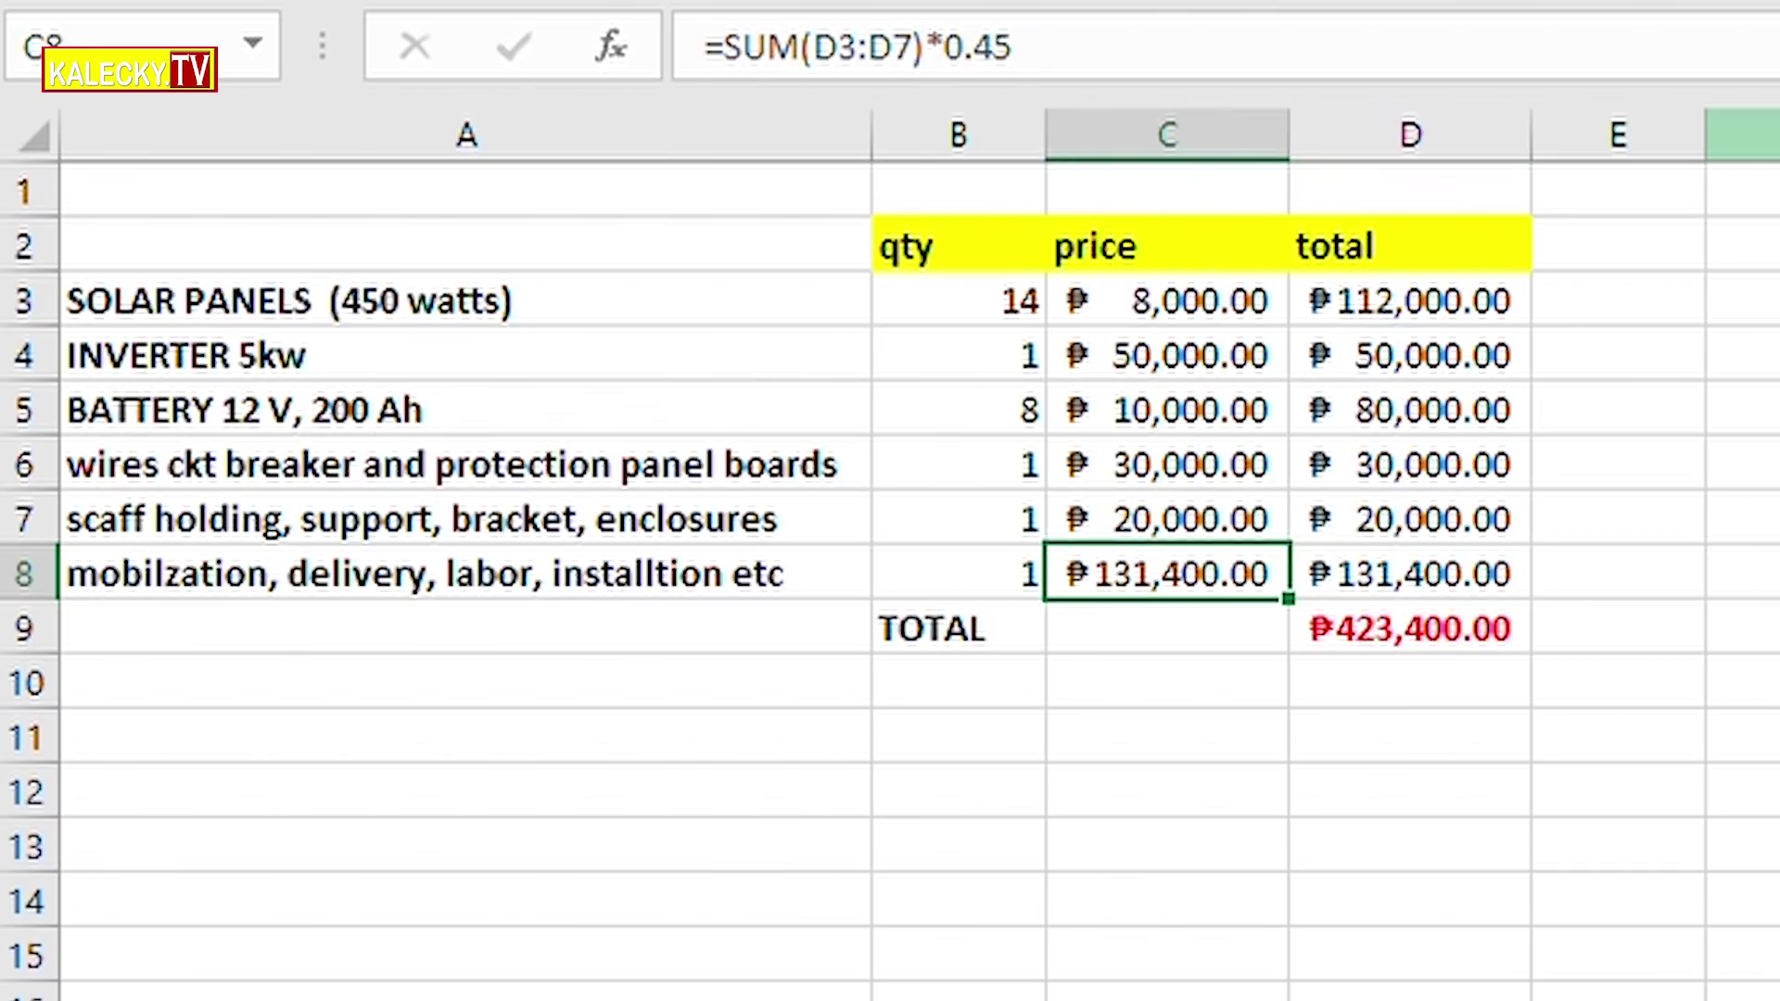
key(F2)
key(shift+Left)
key(shift+Left)
key(shift+Right)
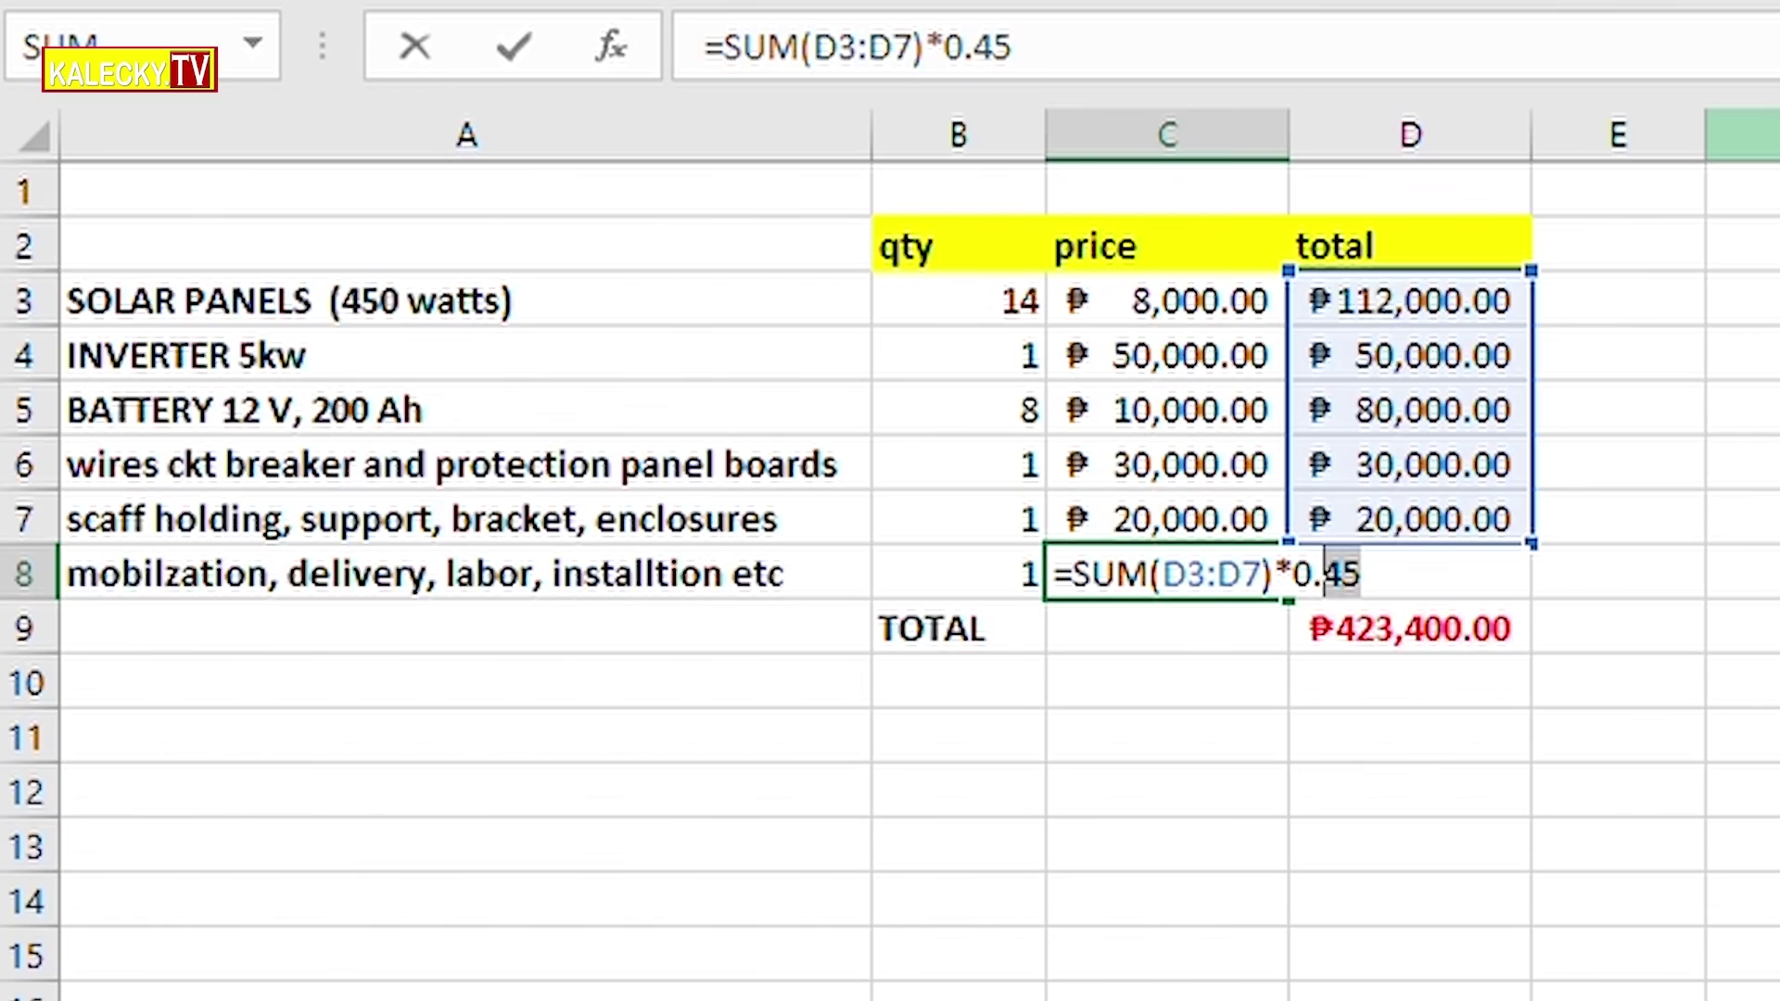
text(5)
key(Tab)
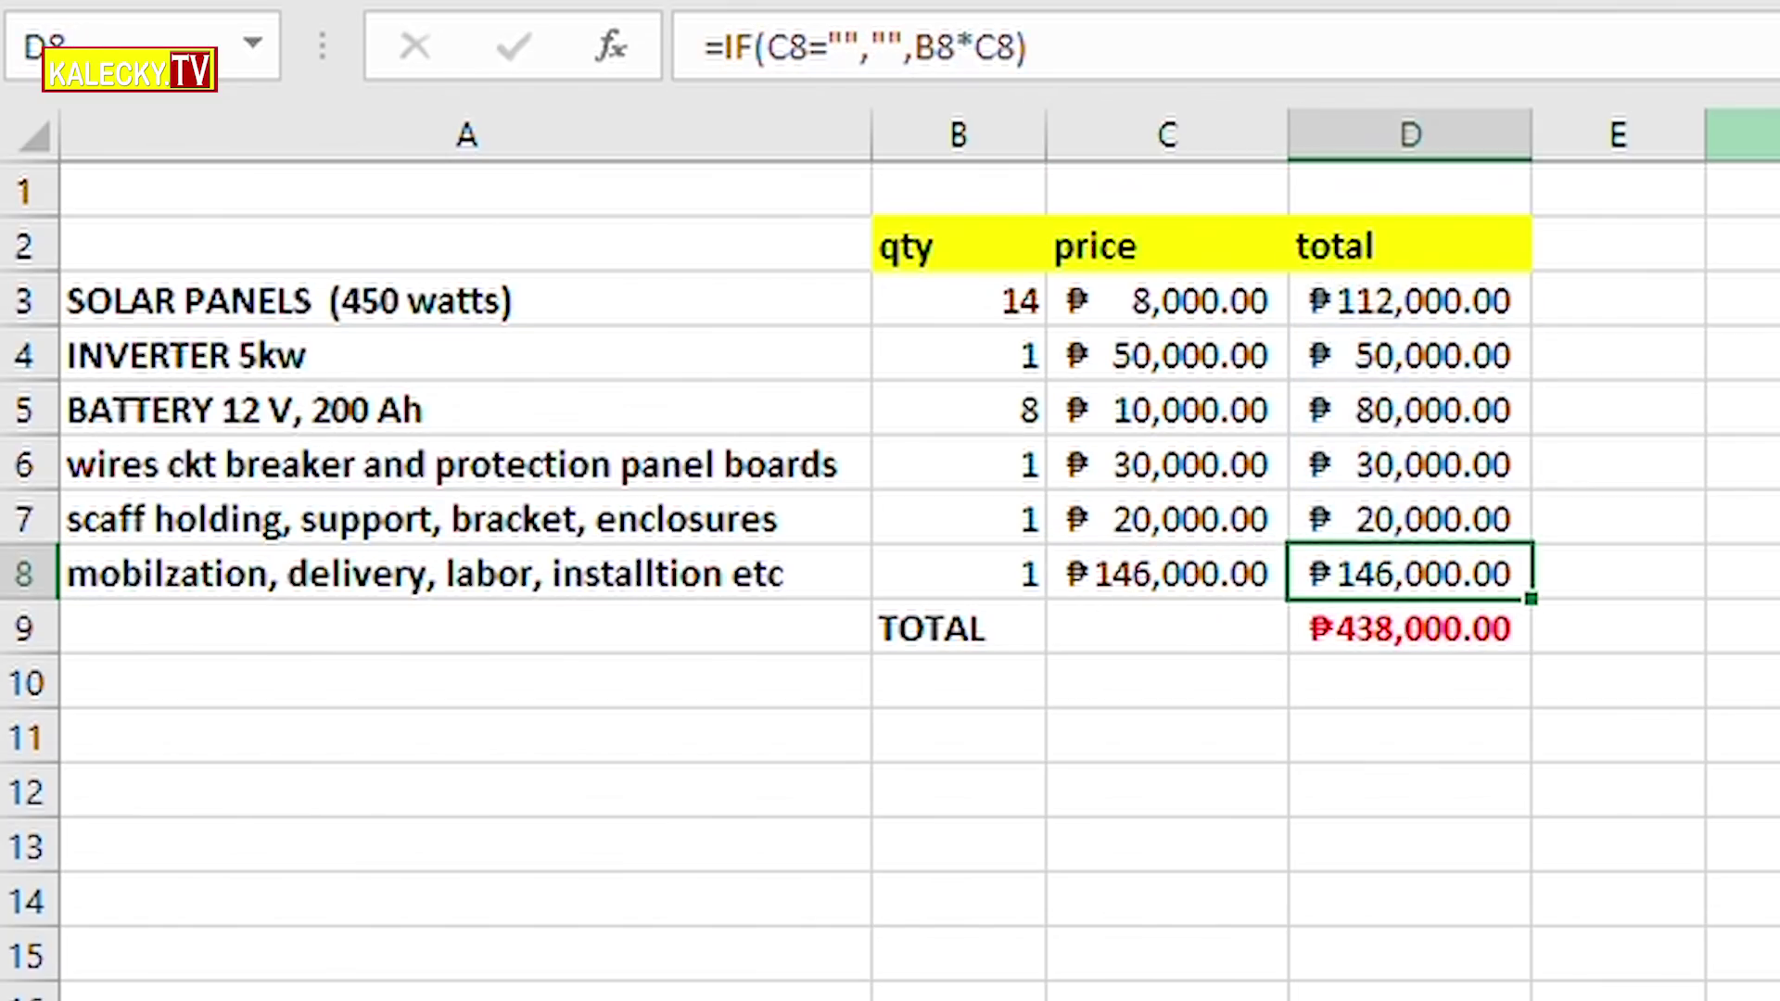
Step: Set the multiplier in the C8 formula to 0.3 and check the row total and the grand total in D9
click(1166, 573)
key(F2)
key(shift+Left)
text(3)
key(Return)
key(Right)
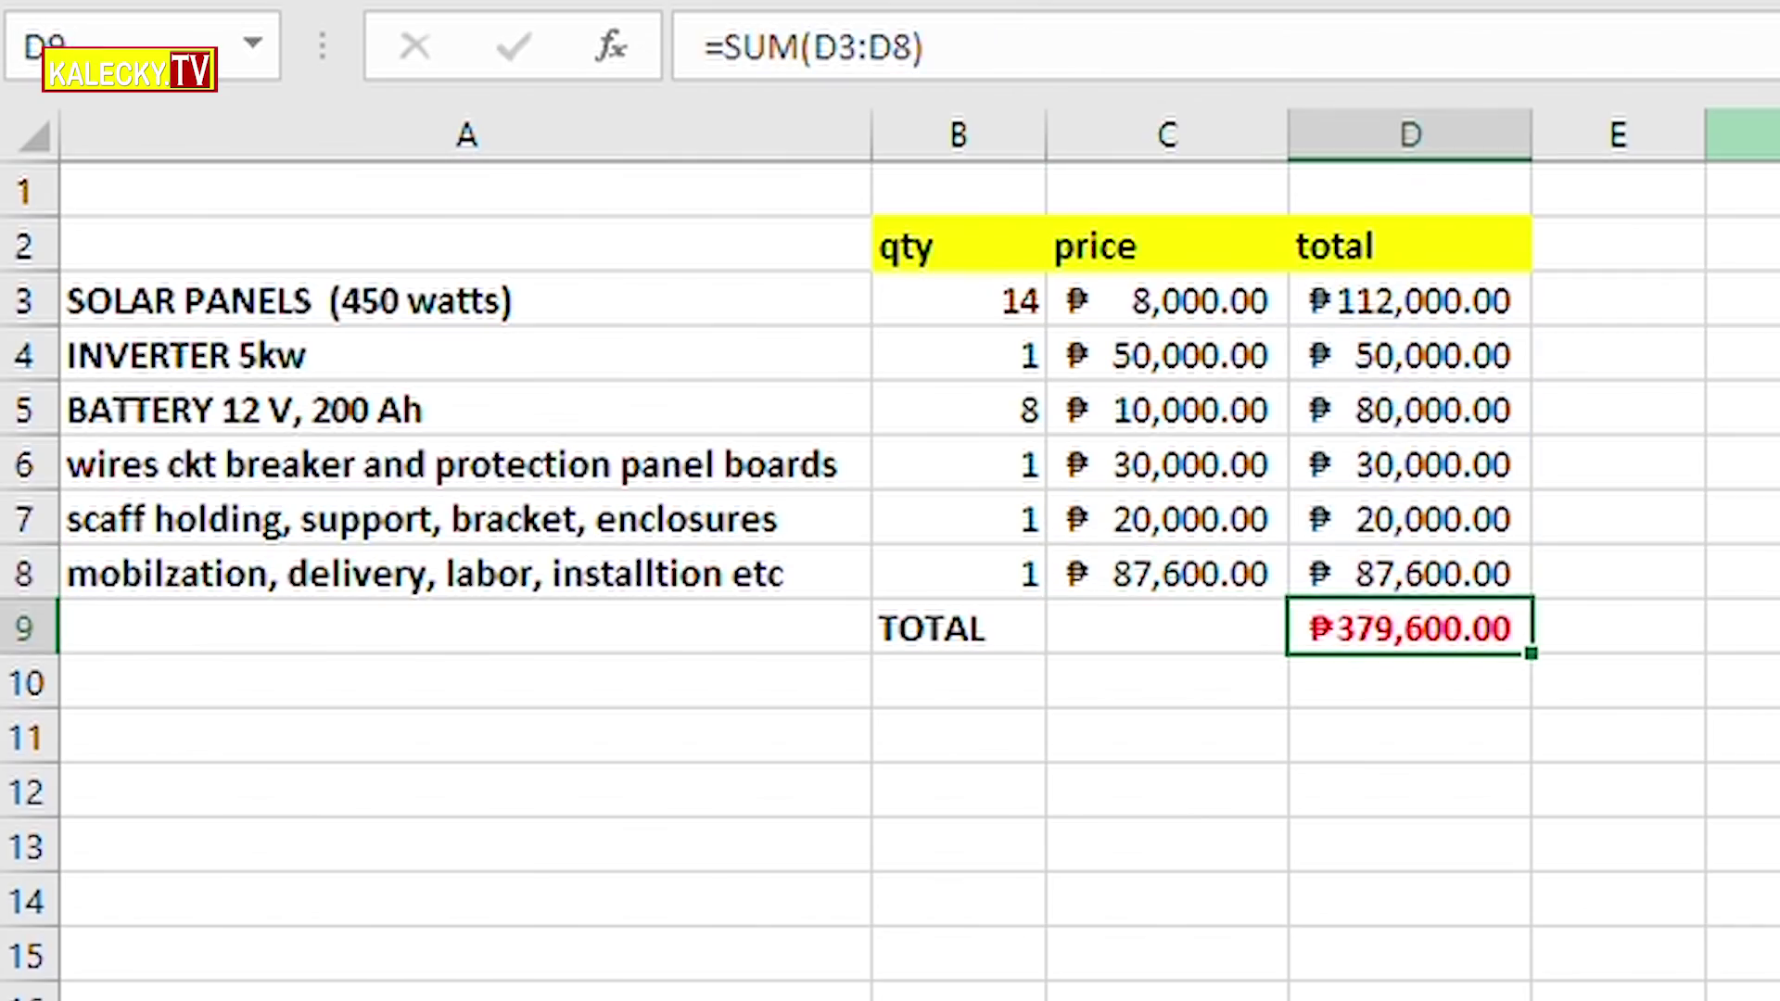
key(Up)
click(1408, 627)
click(1408, 573)
Step: Set the multiplier in C8 back to 0.5 and select the grand total in D9
click(1167, 573)
key(F2)
key(shift+Left)
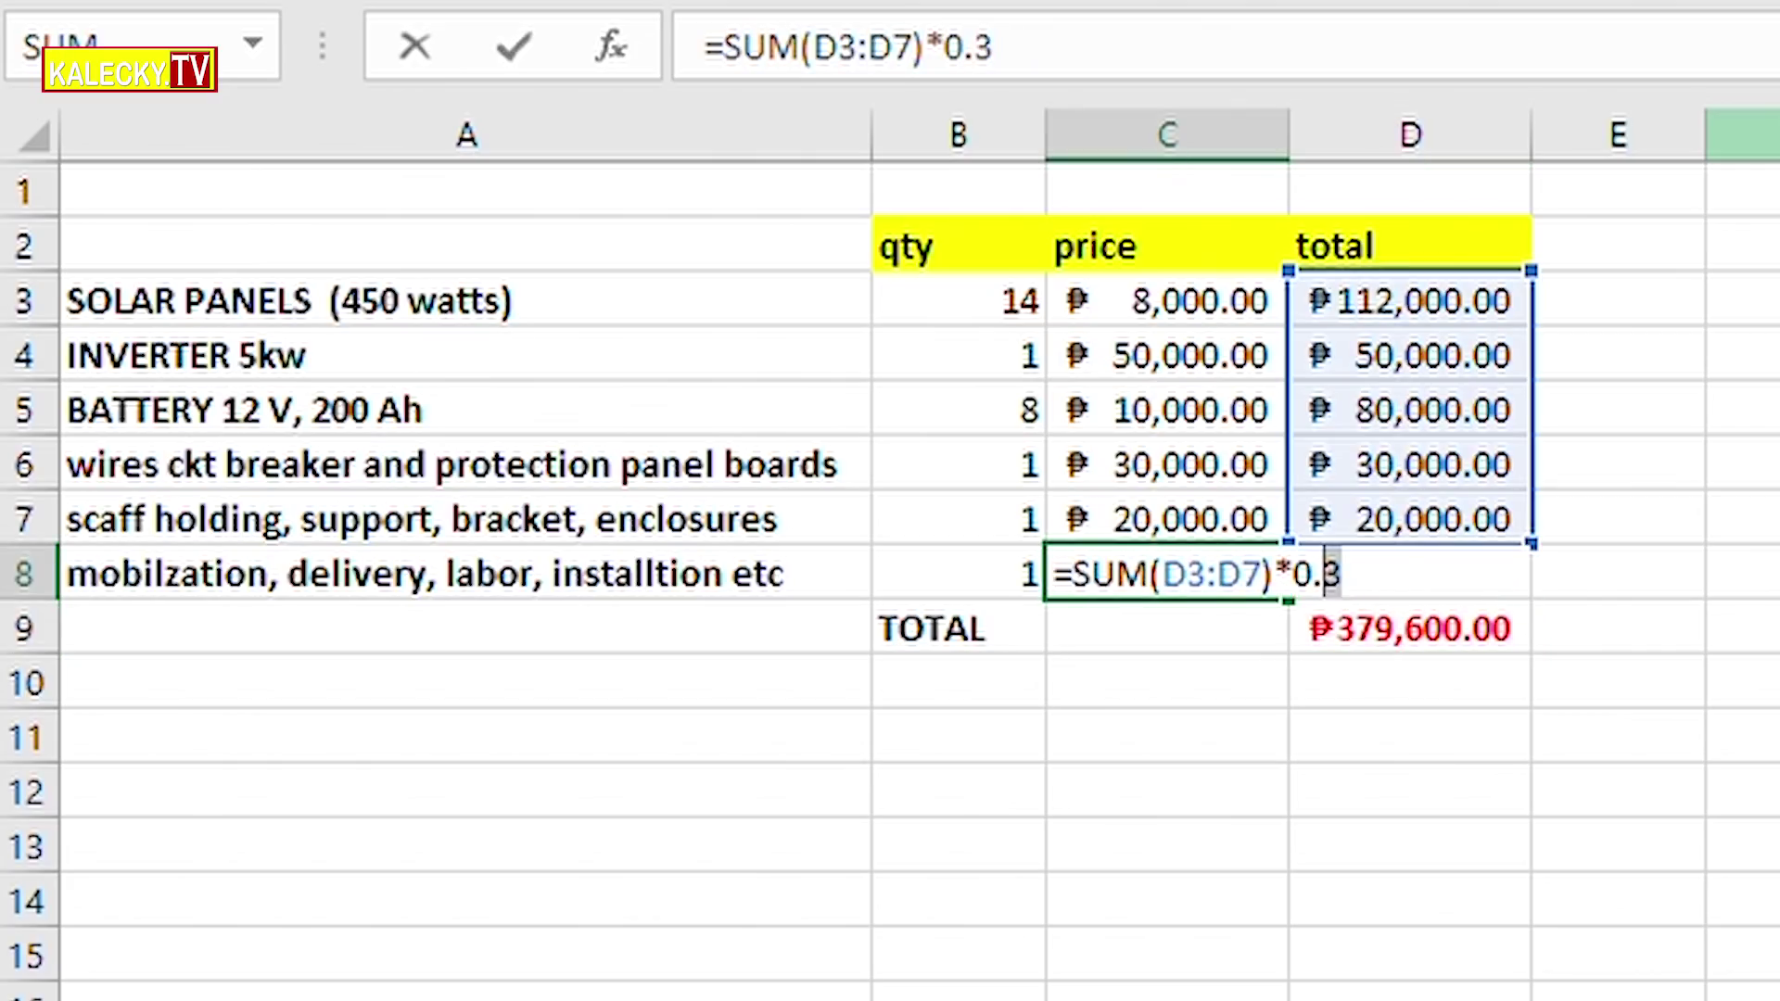
text(5)
key(Tab)
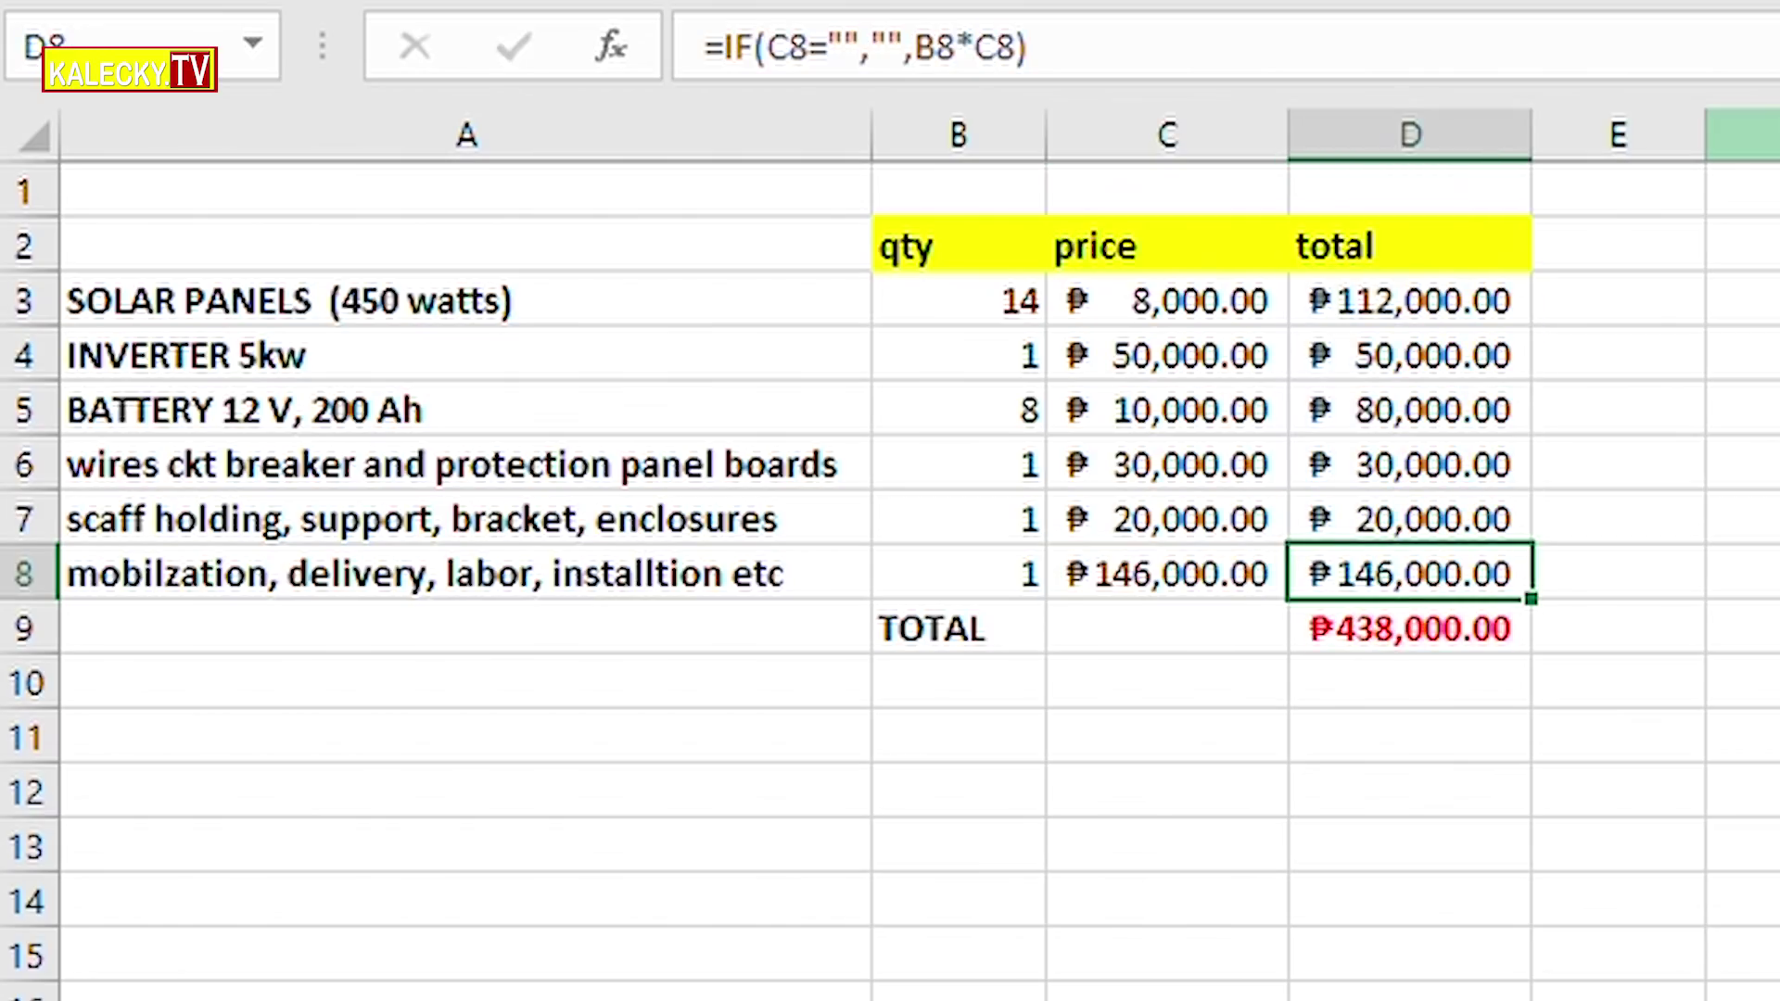
click(1618, 573)
click(1408, 629)
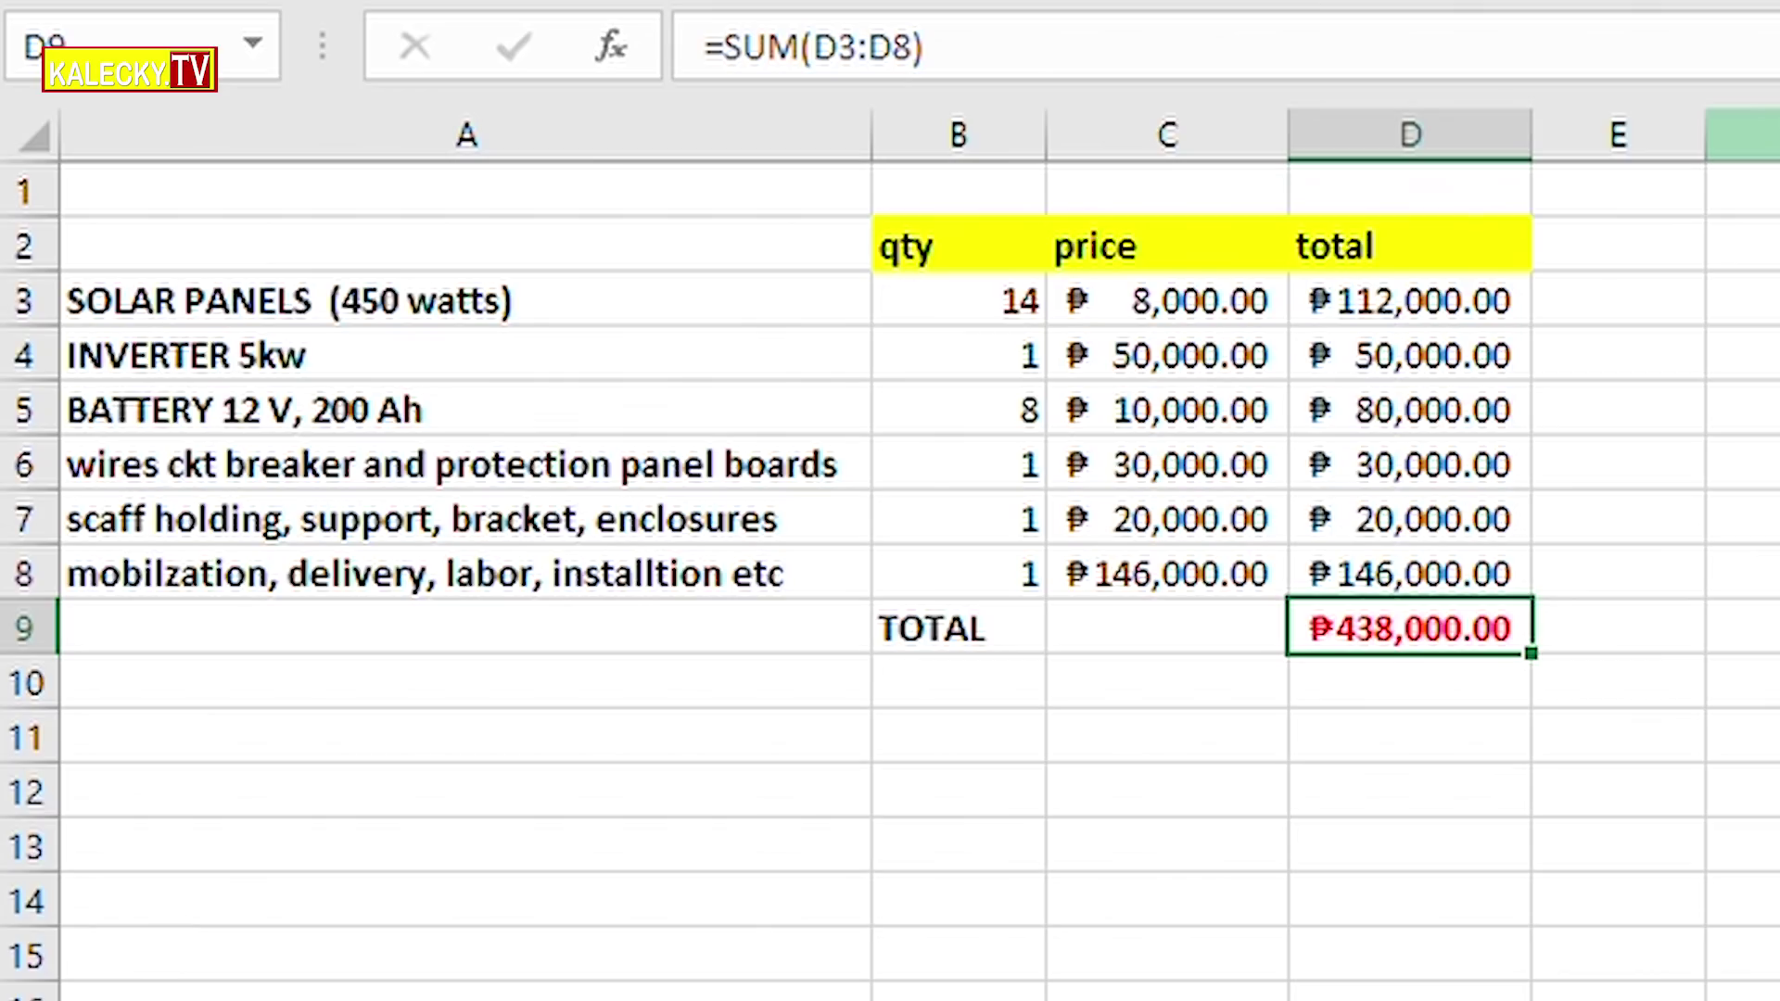
Step: Enter the label "5KW" in E9 beside the grand total
double_click(1618, 629)
text(5KW)
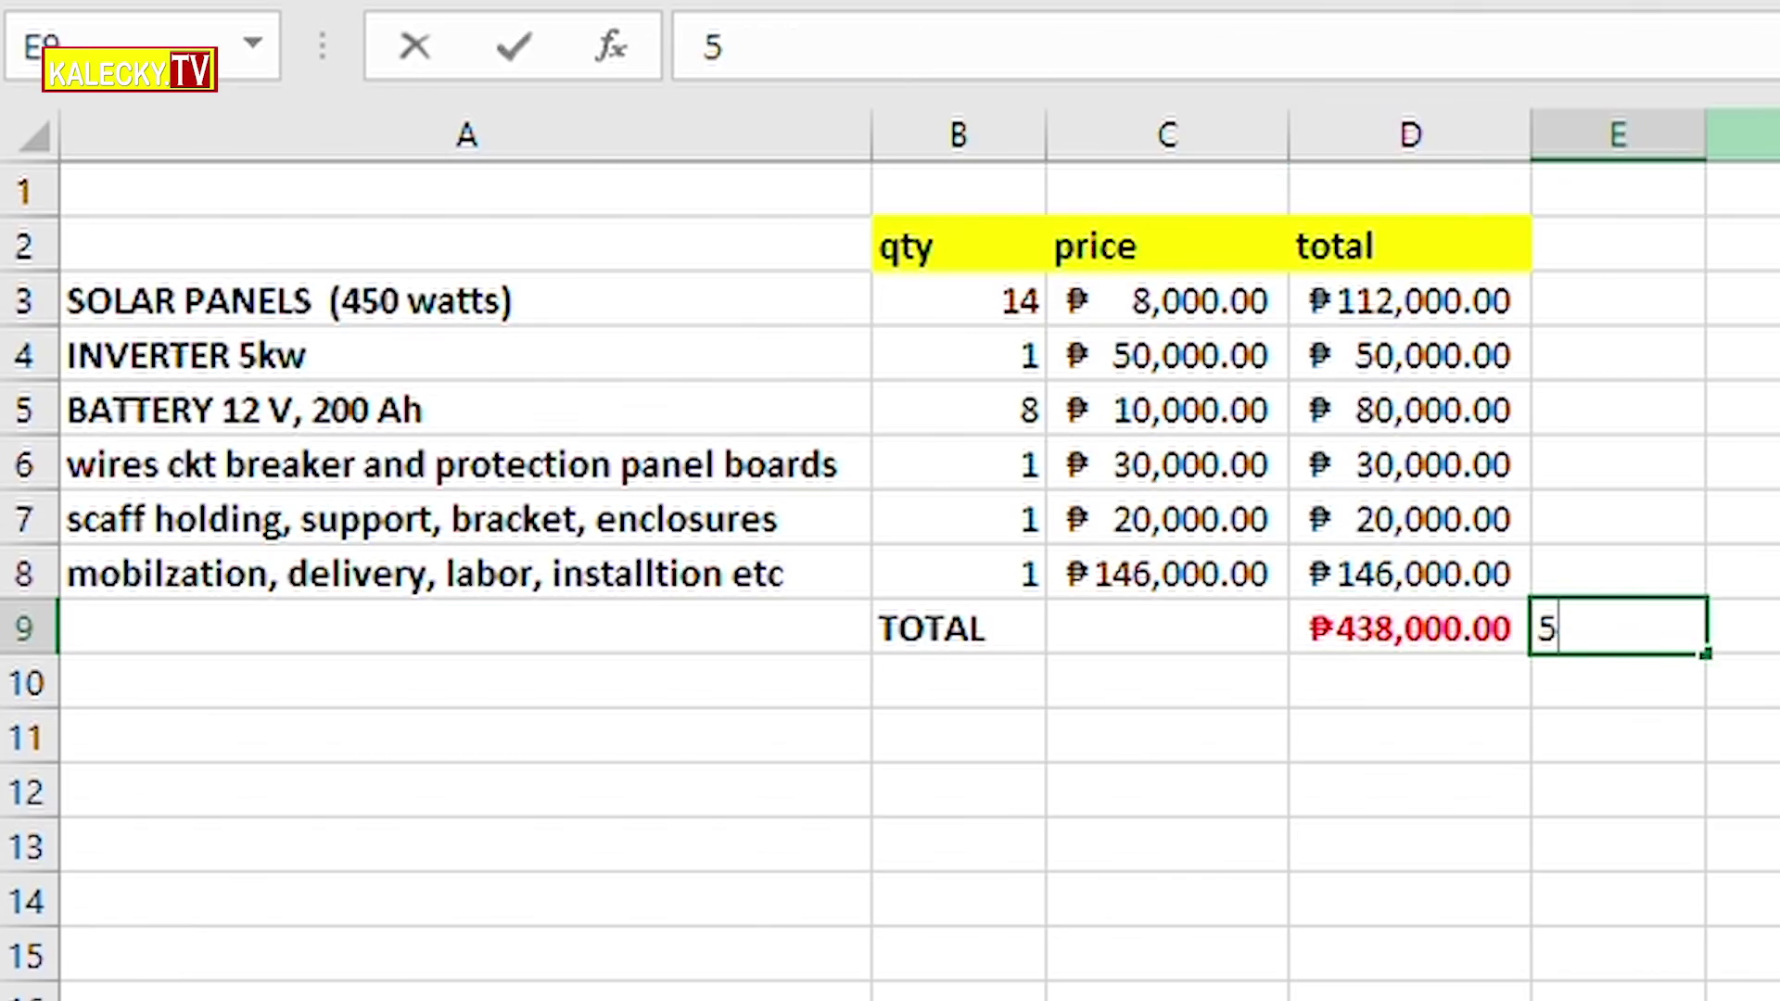
key(Right)
key(Left)
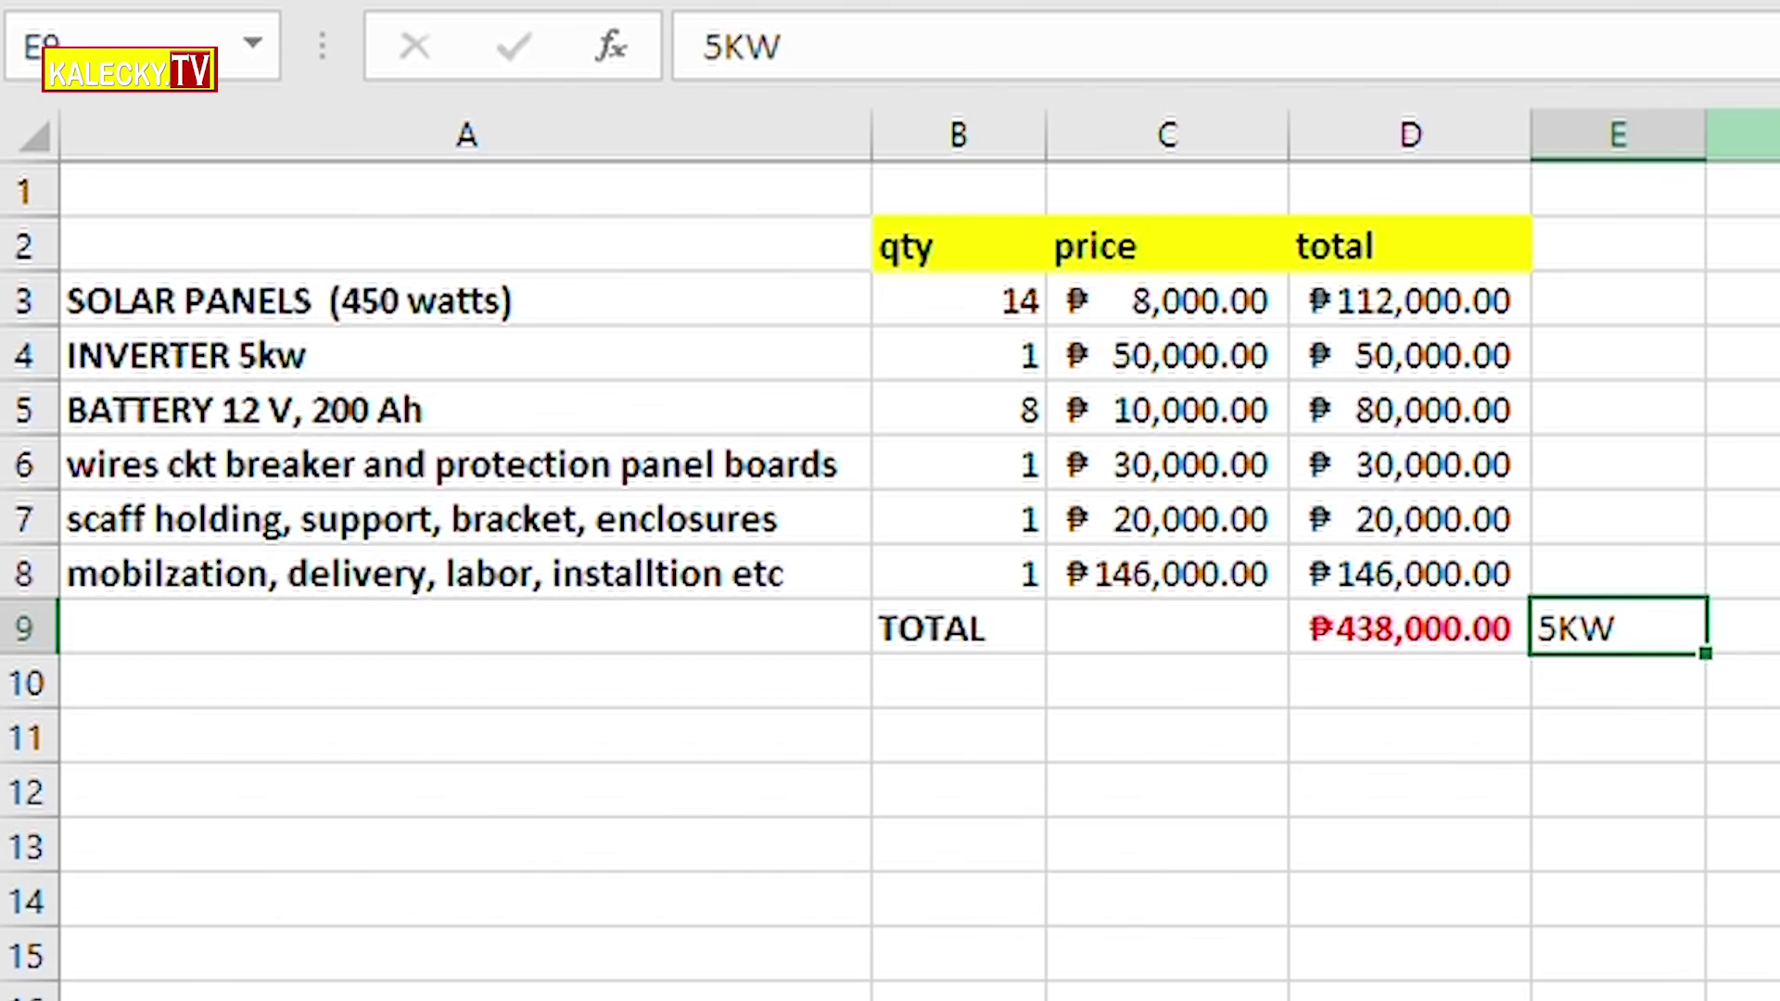
Step: Clear the battery total in D5 and check the grand total in D9 without batteries
key(Up)
key(Up)
click(1409, 464)
click(1409, 410)
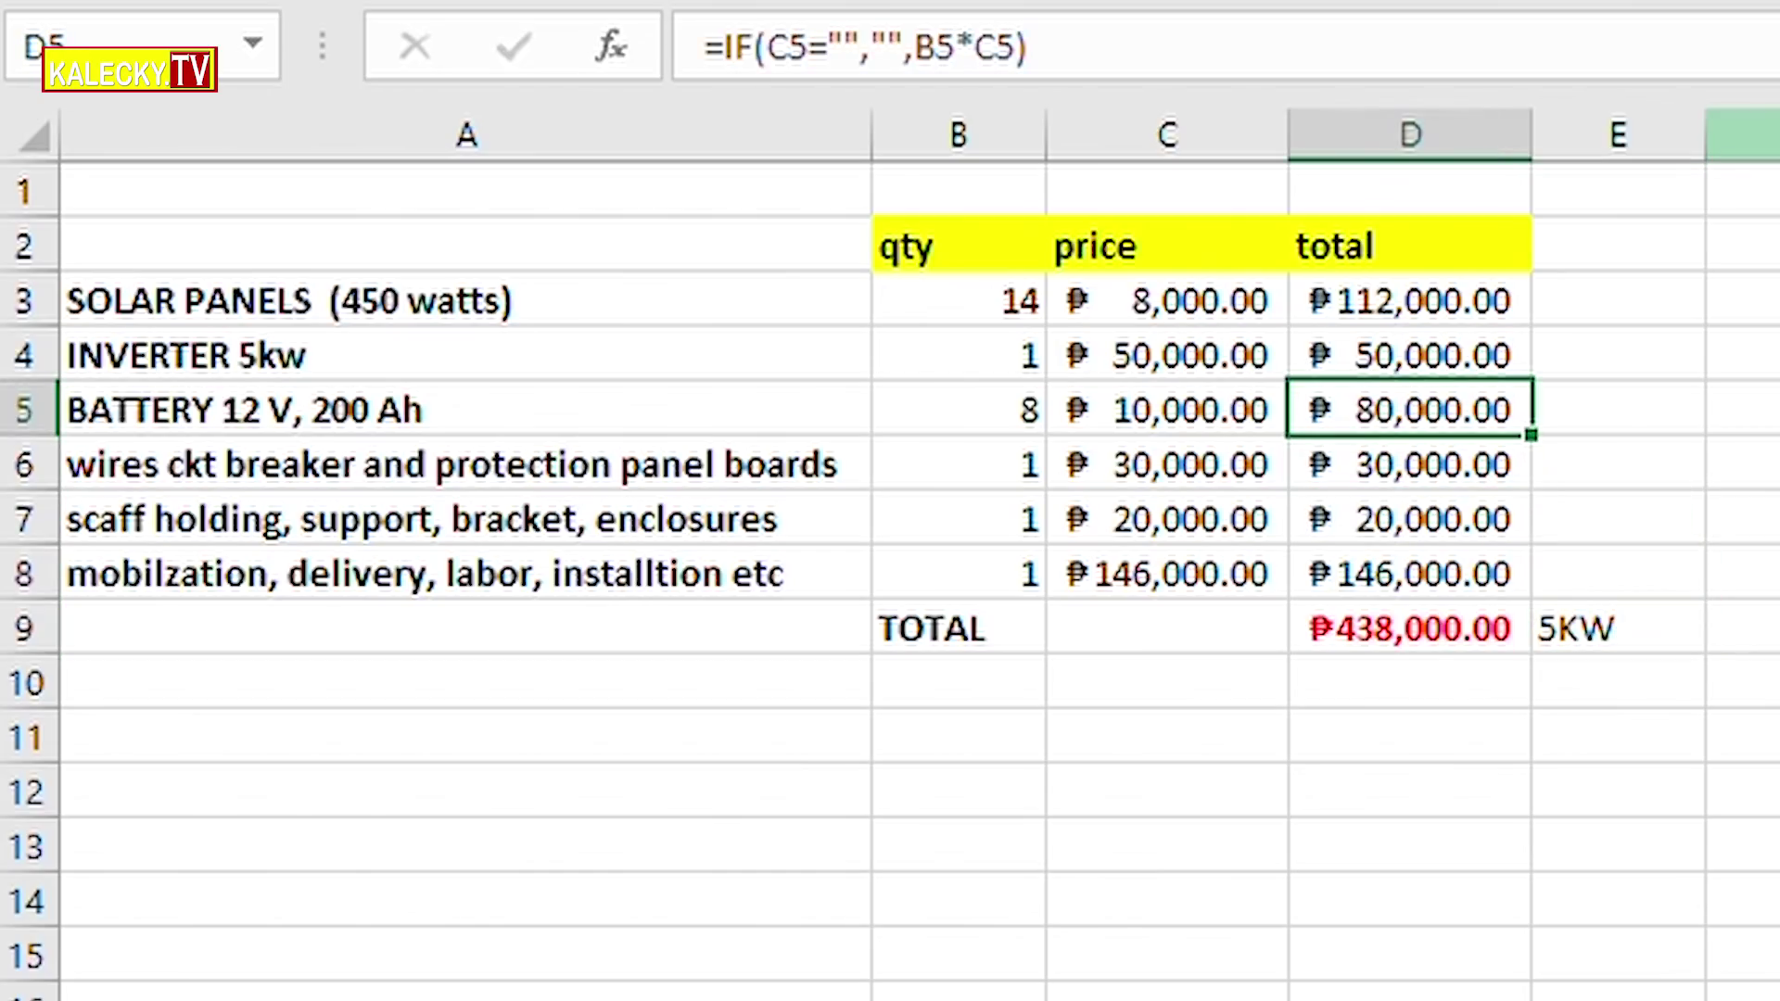
key(Delete)
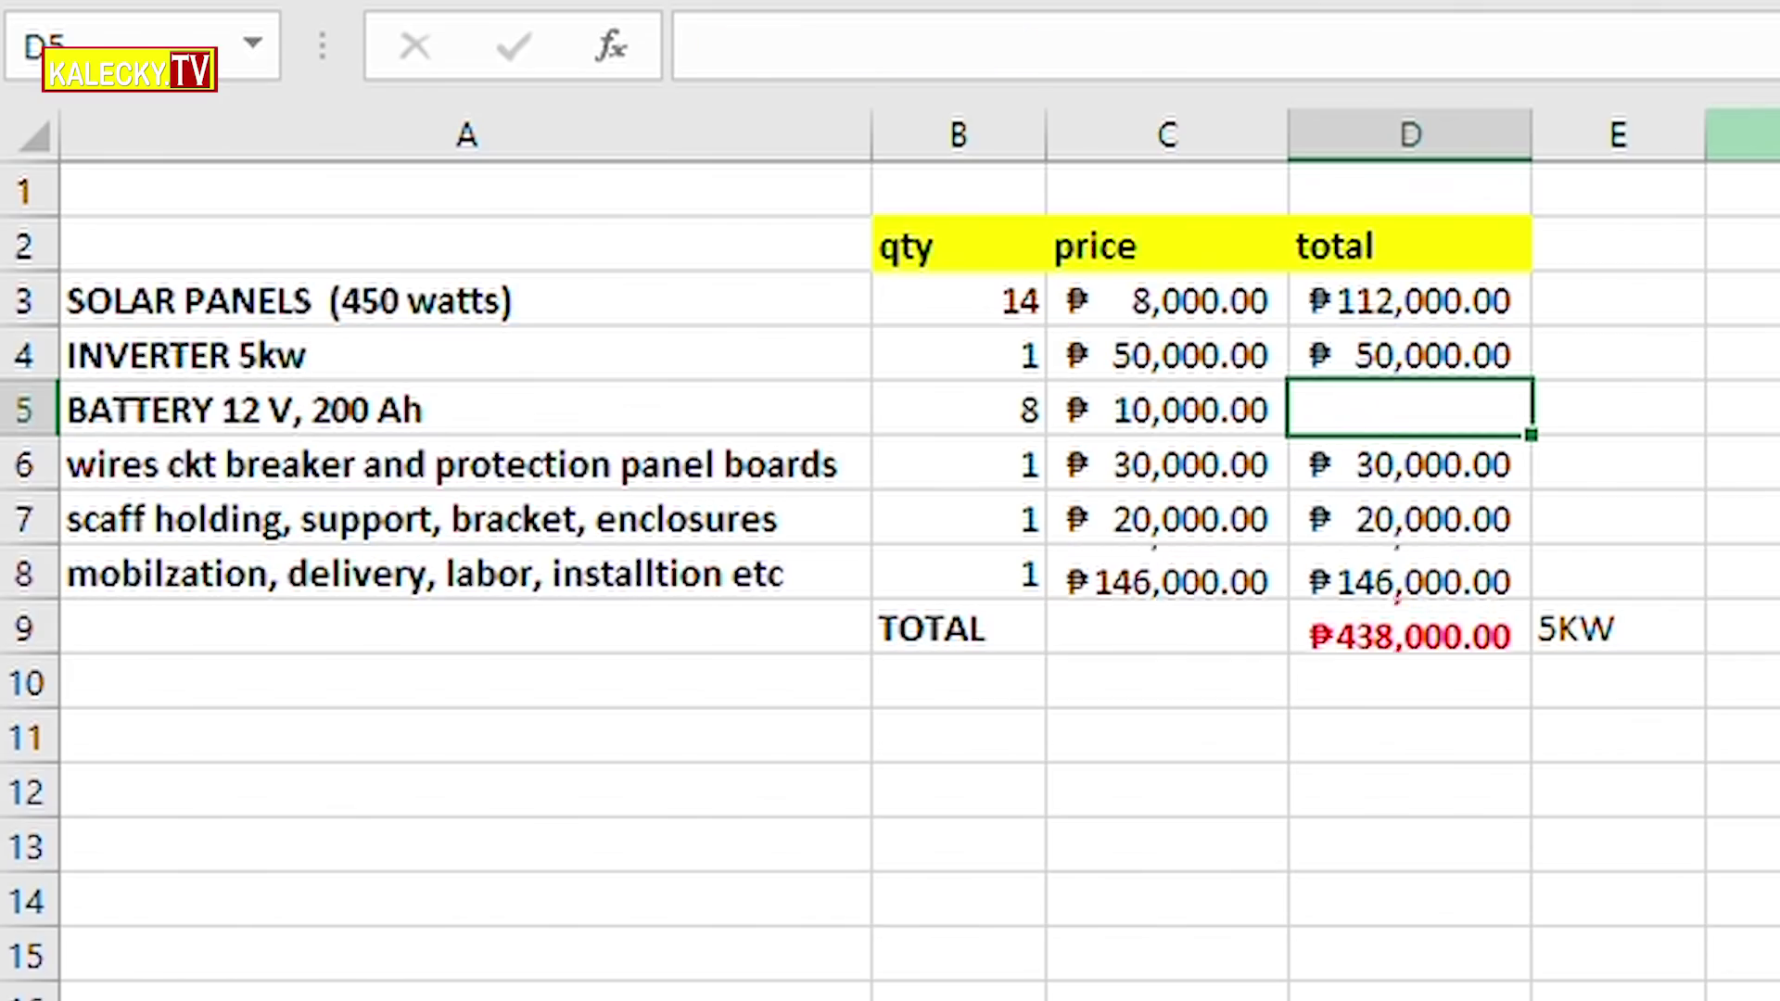
click(1166, 573)
click(1409, 628)
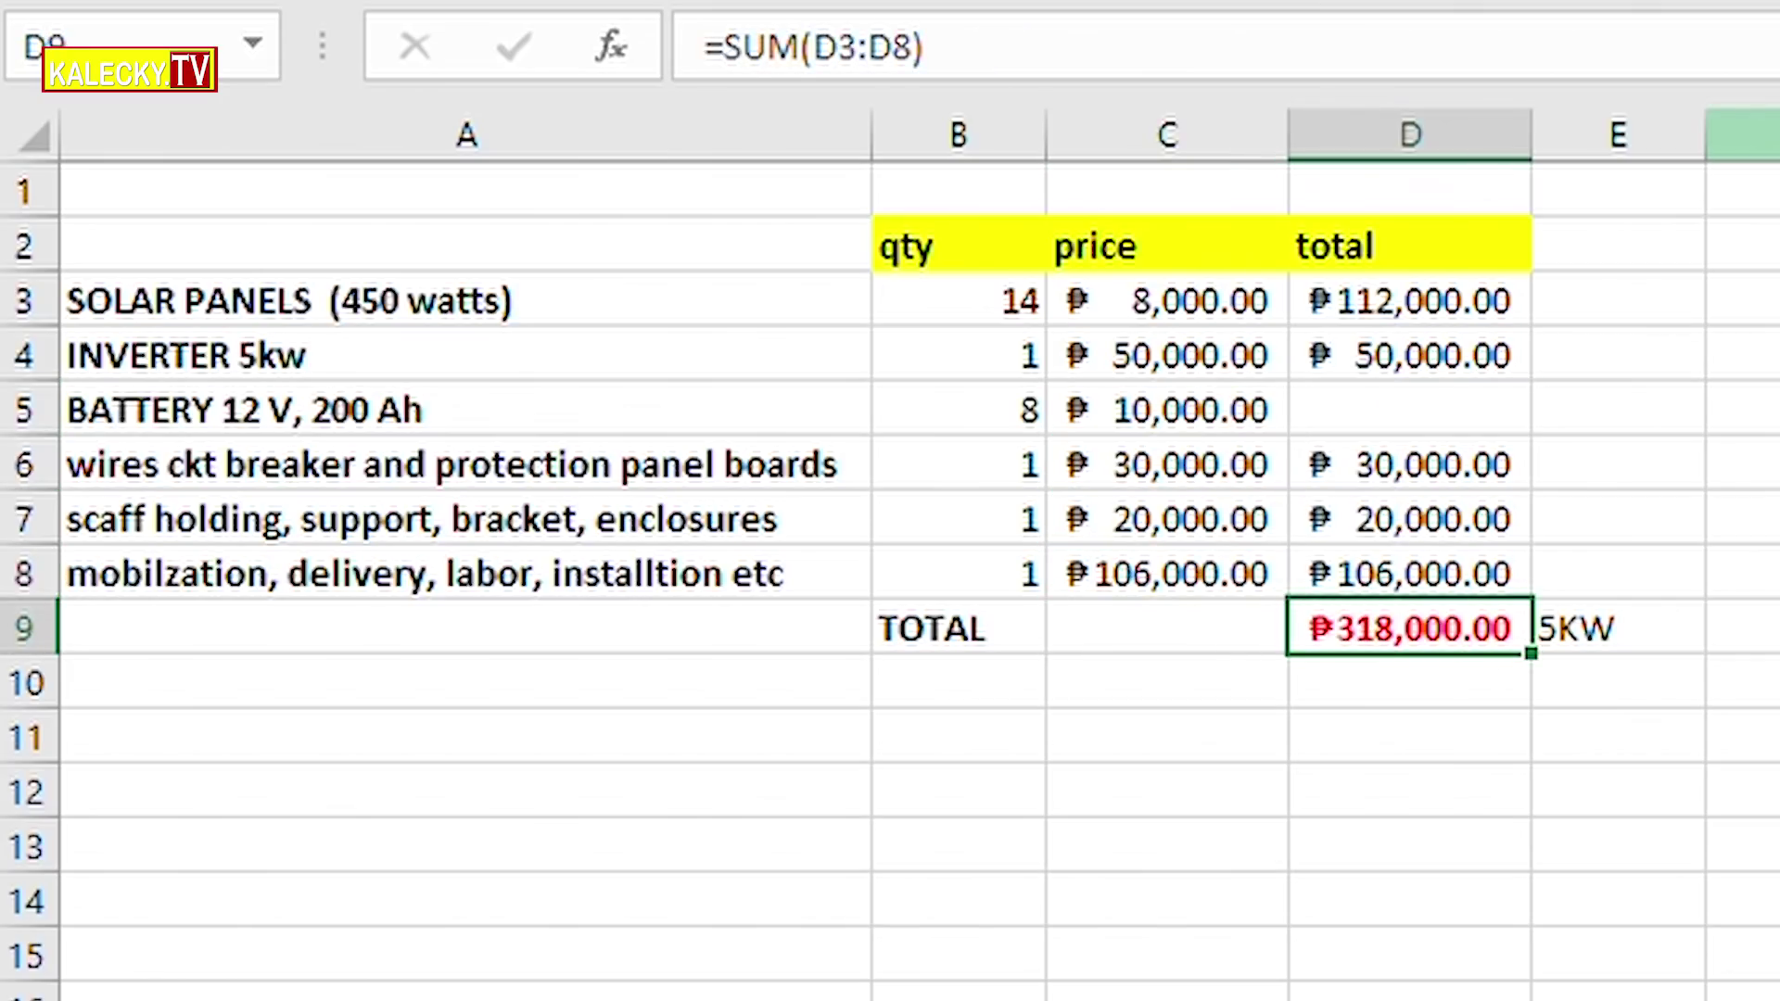
Step: Restore the battery total in D5 by filling down the formula from the inverter row above
key(Up)
key(Up)
key(Up)
key(Up)
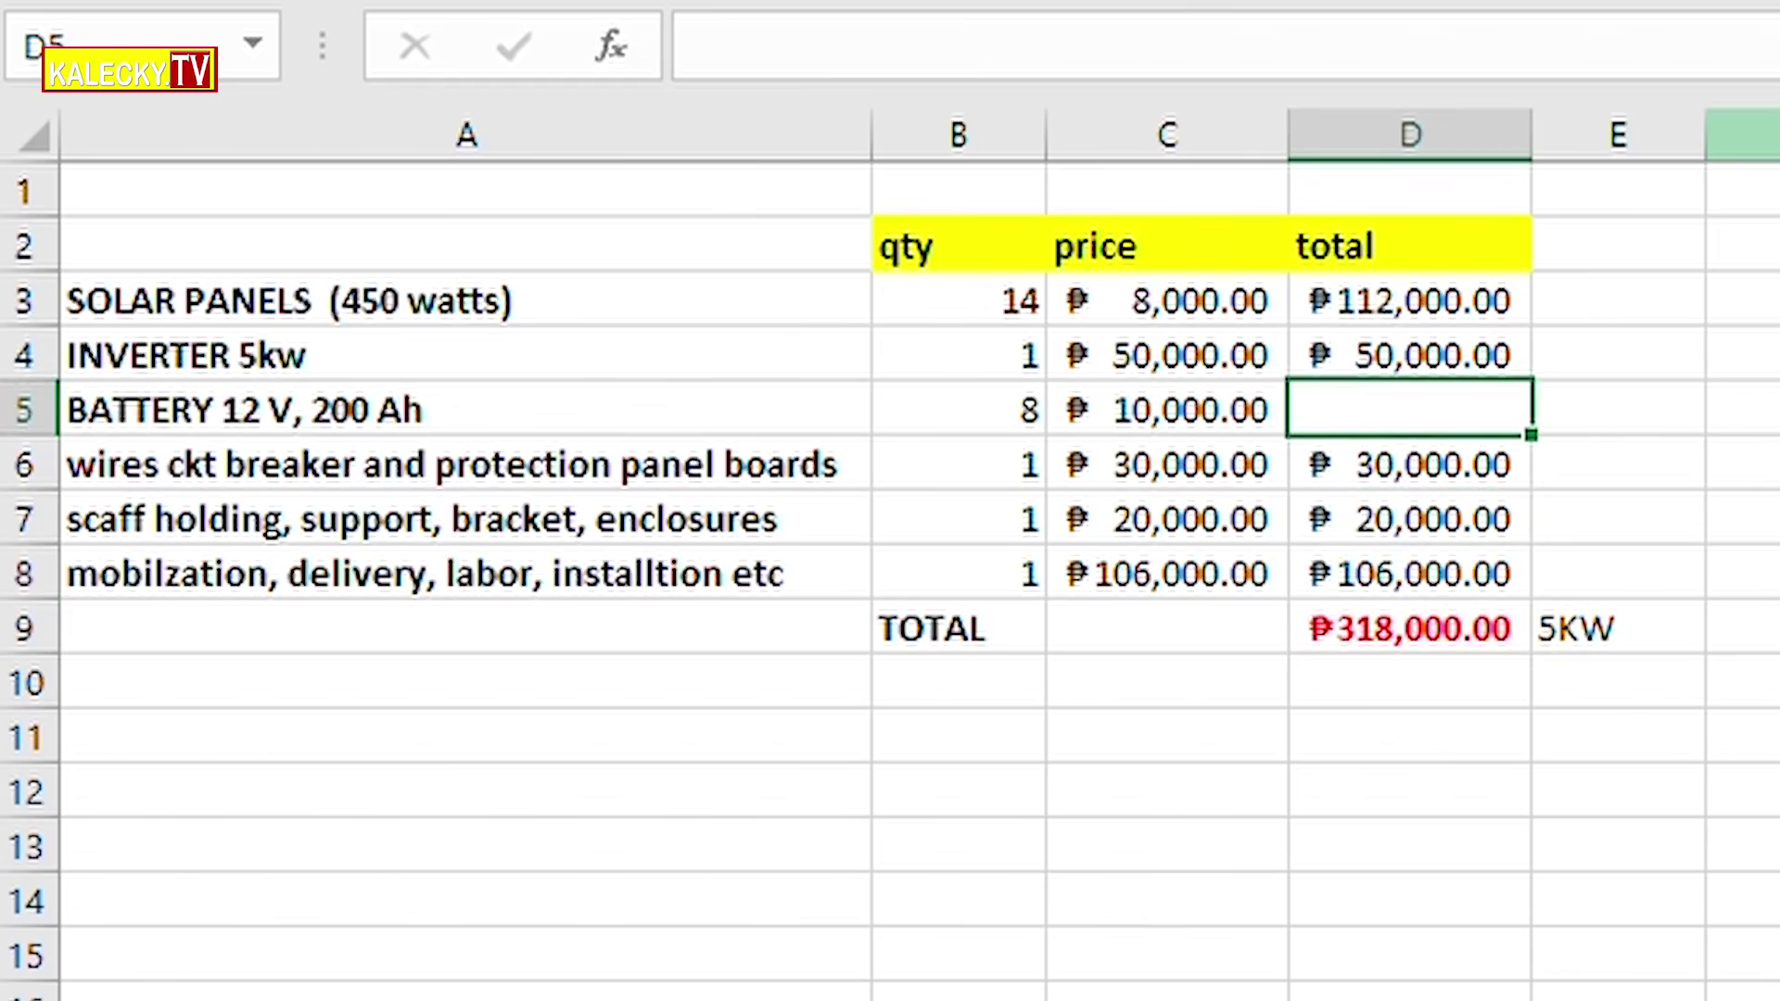
key(ctrl+d)
Step: Enter the heading "RETURN OF INVESTMENT (ROI)" in A11, with 3000 in A12 and "monthly" in B12 below it
click(348, 749)
text(RETURN OF INVESTMENT (ROI)
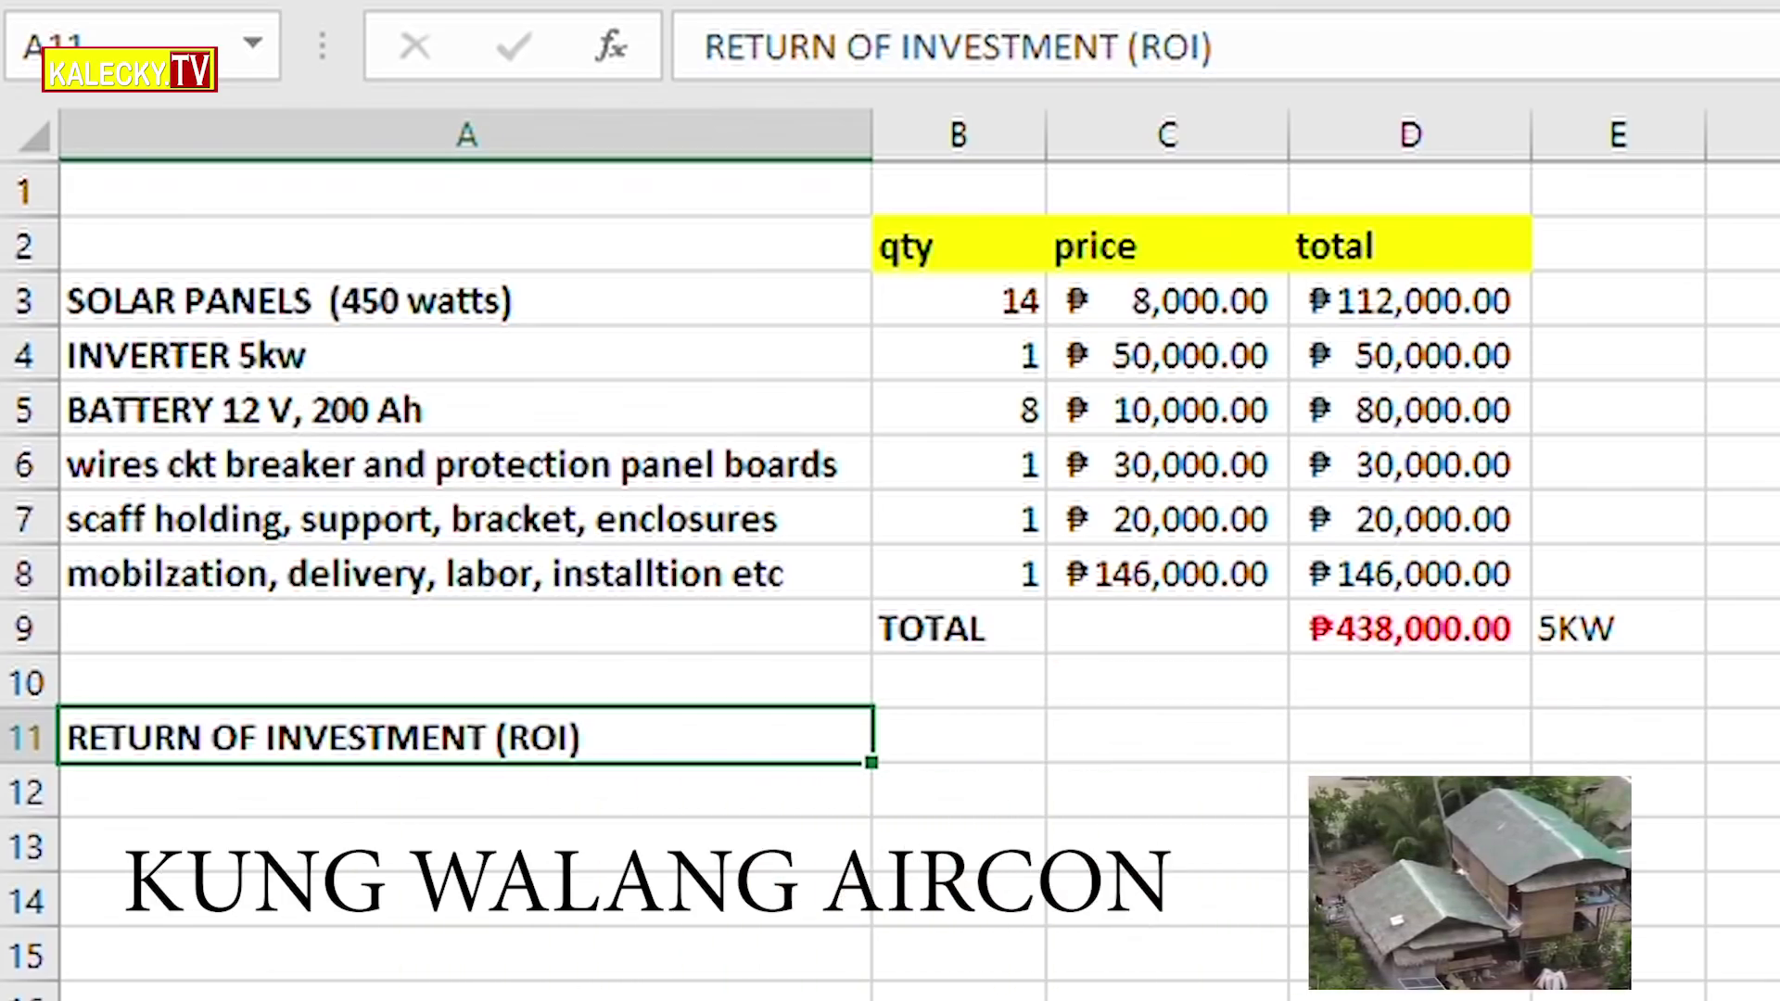
click(465, 791)
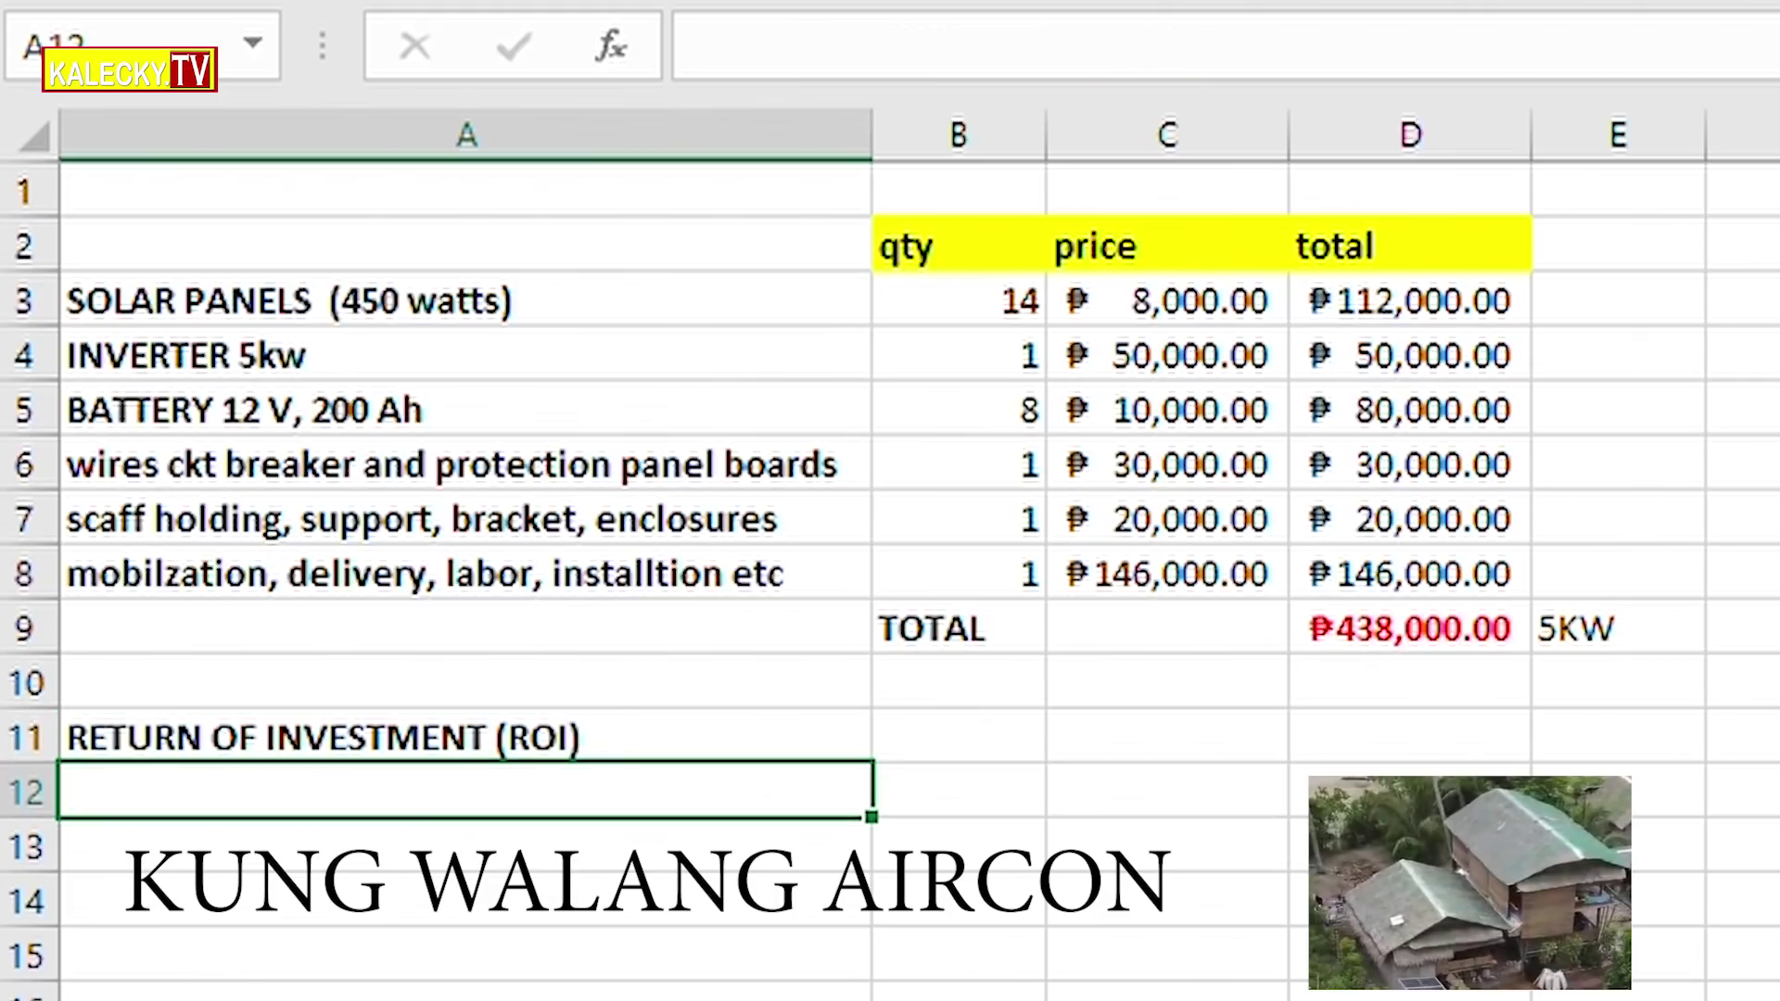
text(3000)
key(Tab)
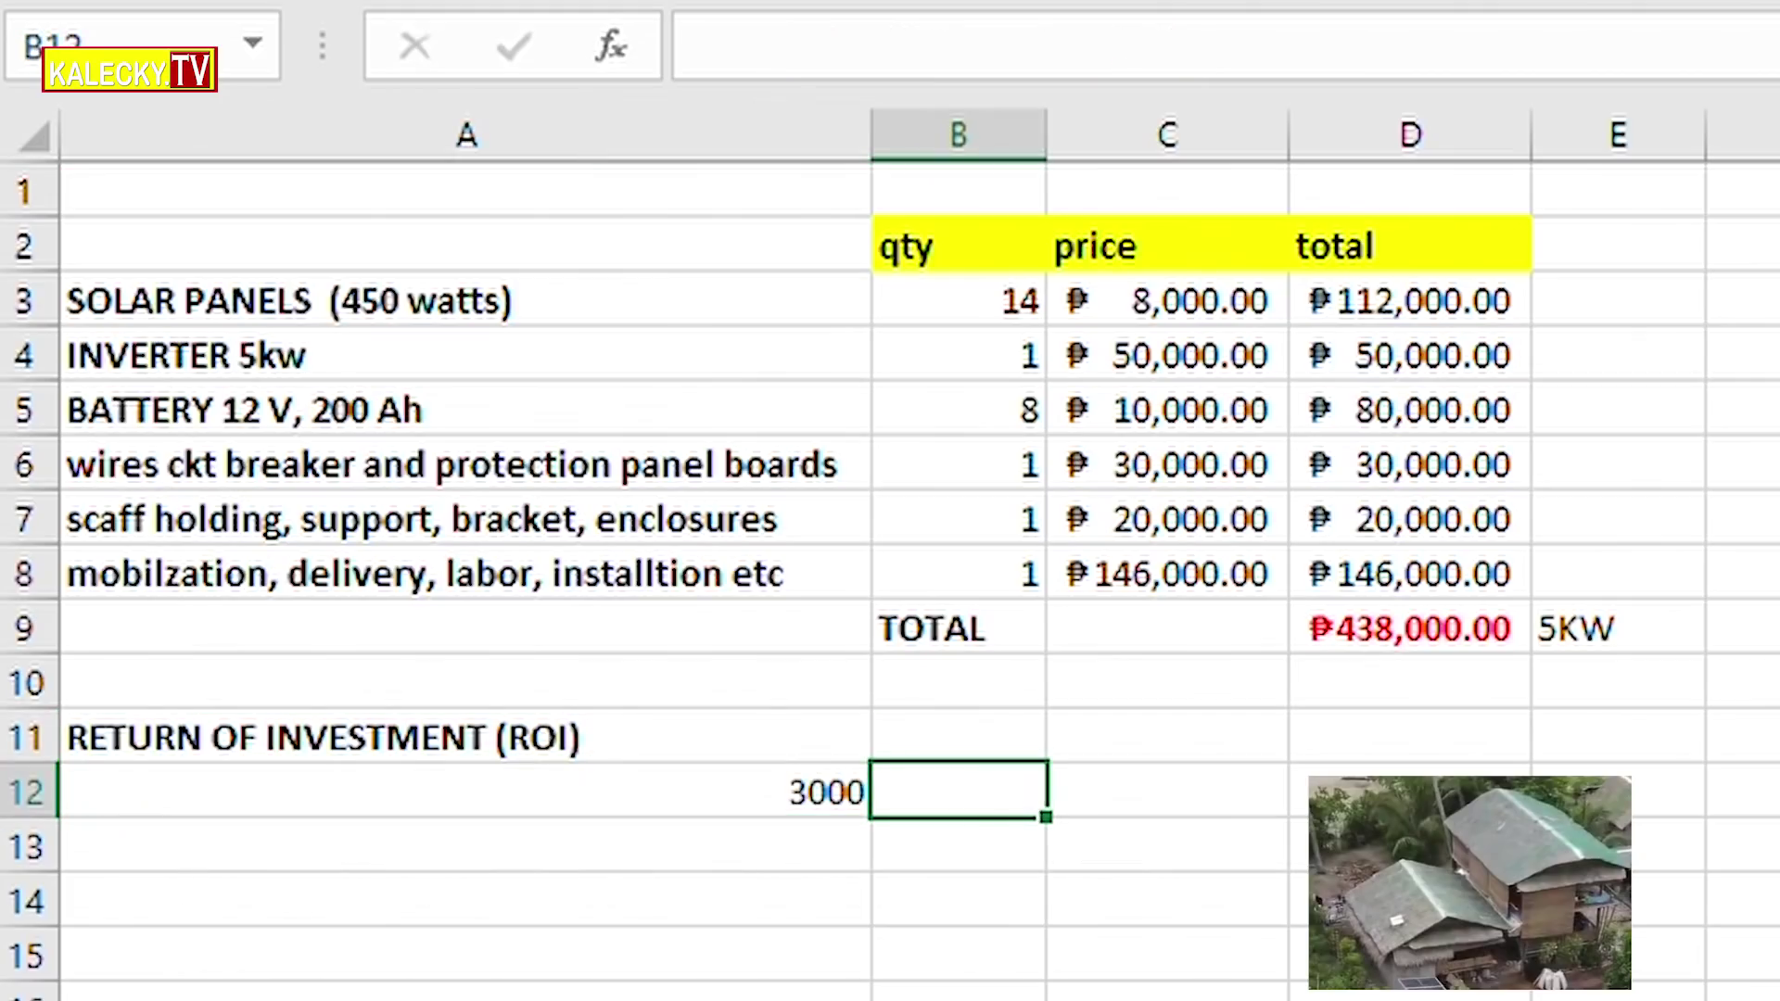
text(monthly)
key(Return)
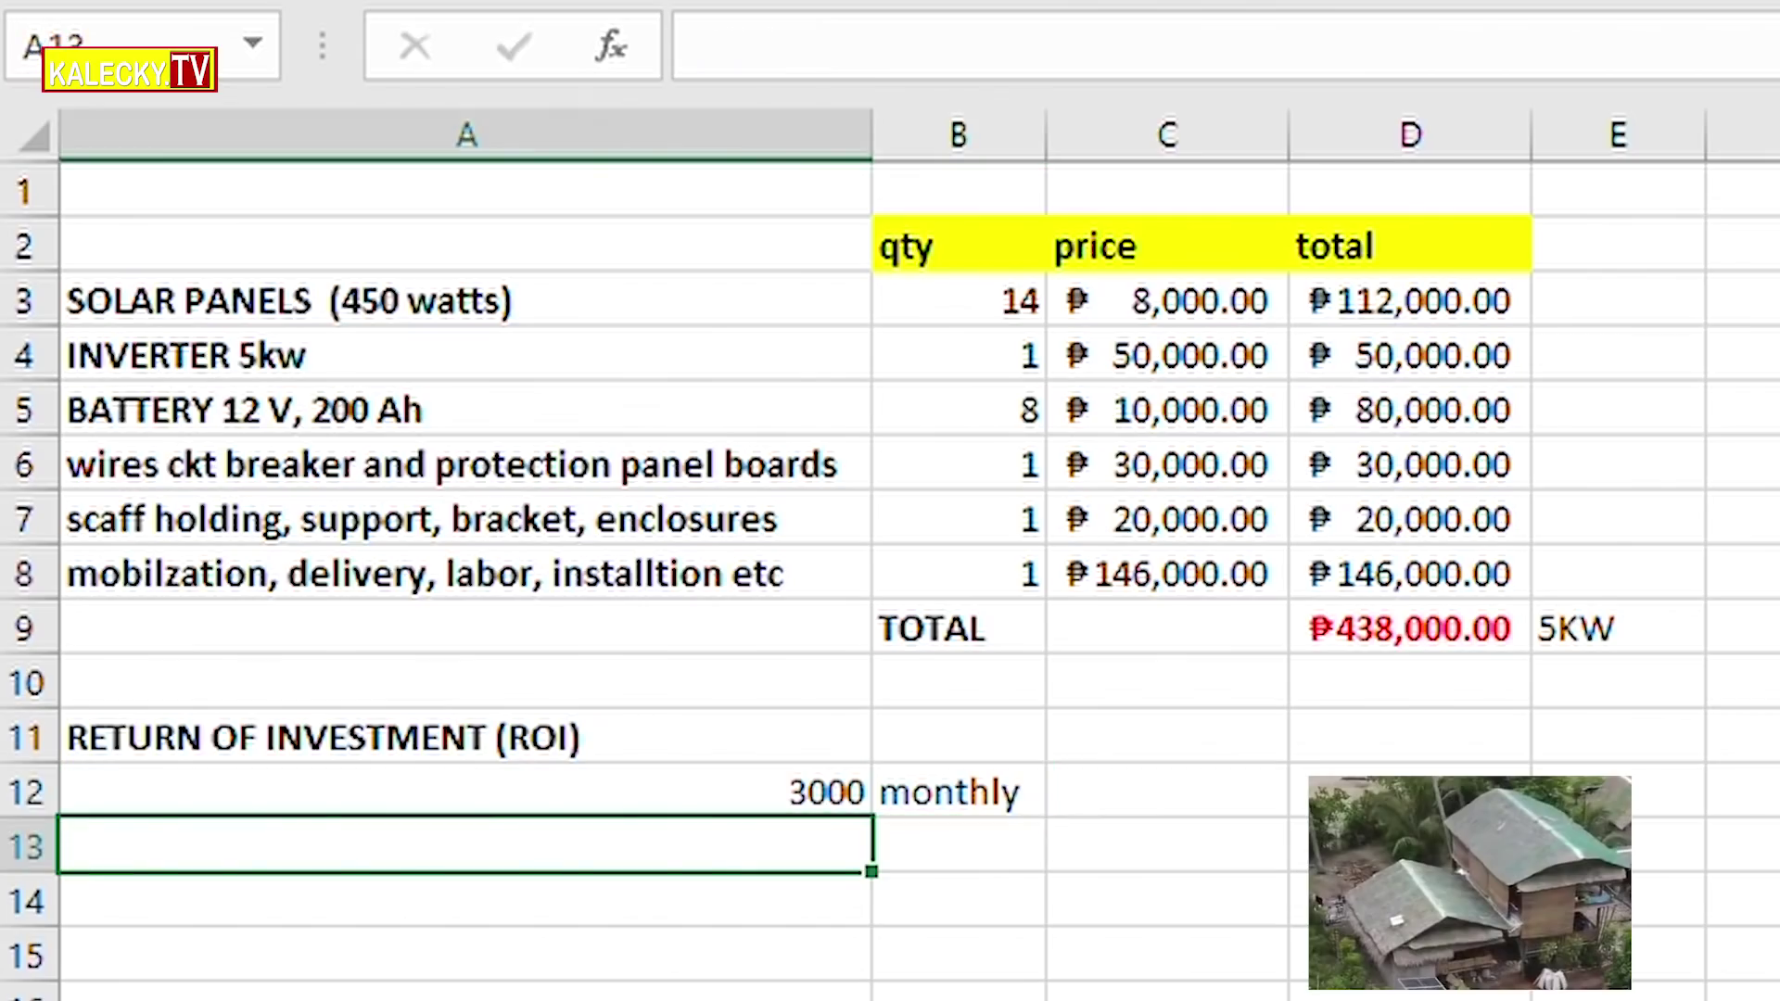
Step: Calculate the yearly amount in A13 with the formula +A12*12 and label it "year" in B13
text(+)
key(Up)
text(*12)
key(Tab)
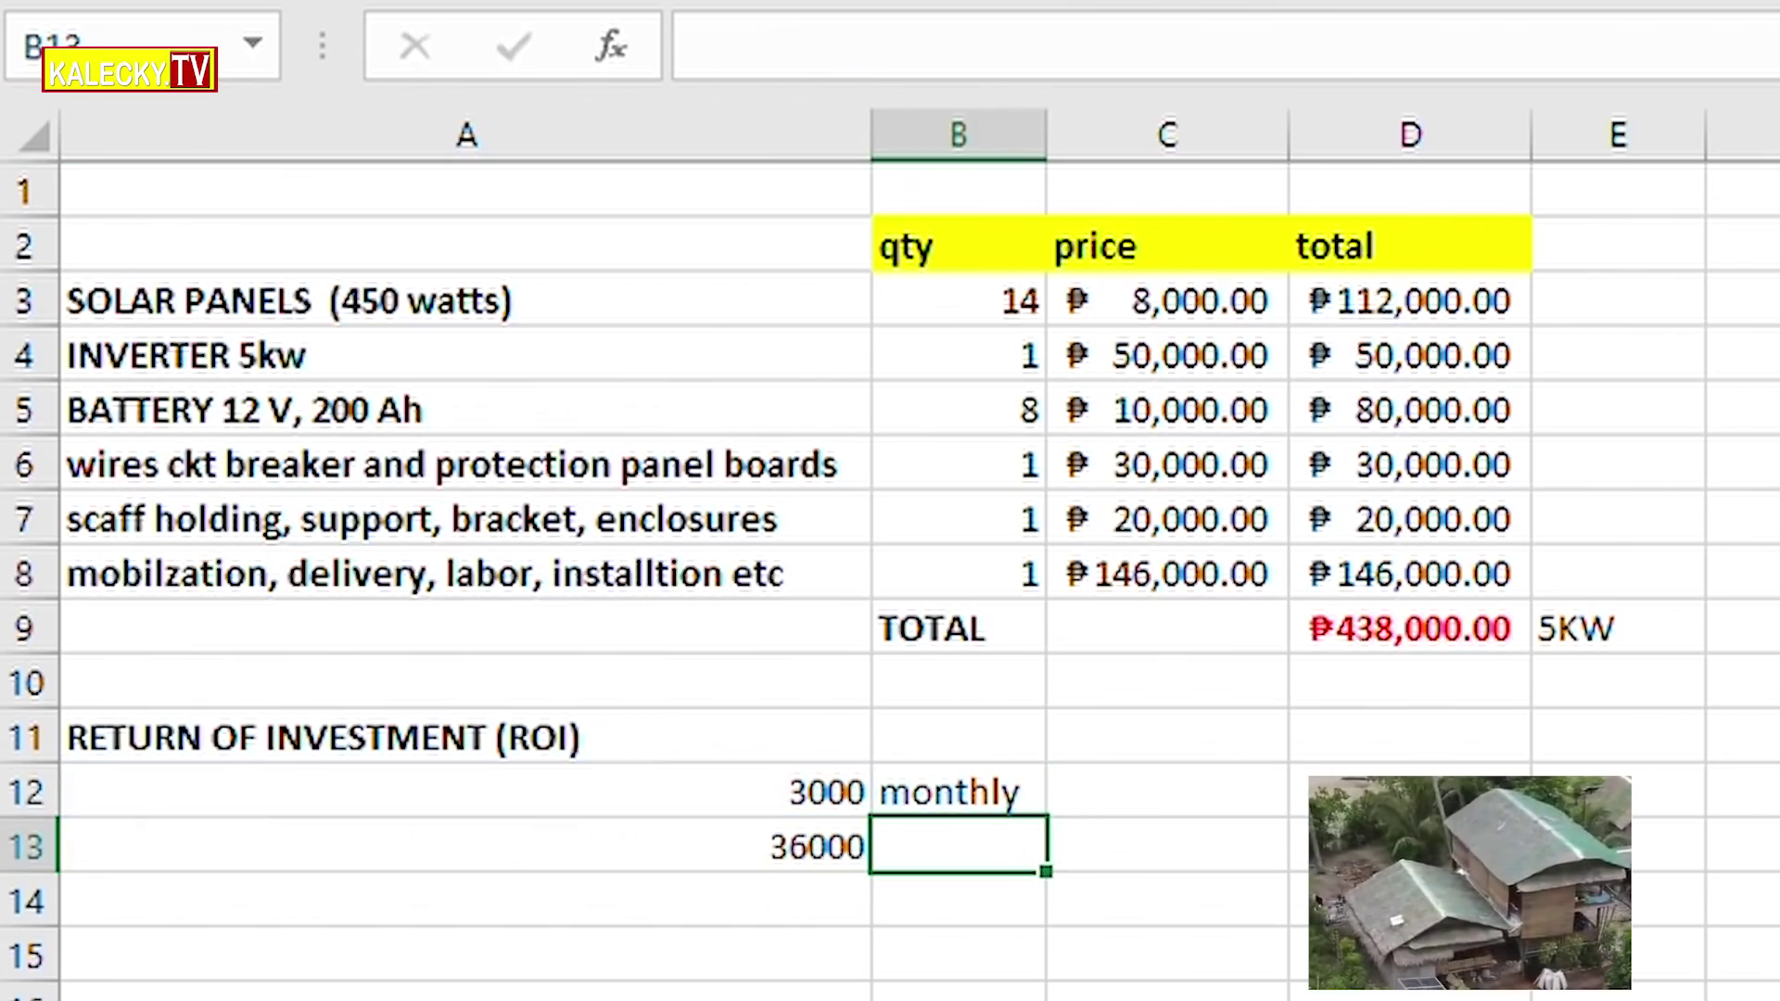
text(year)
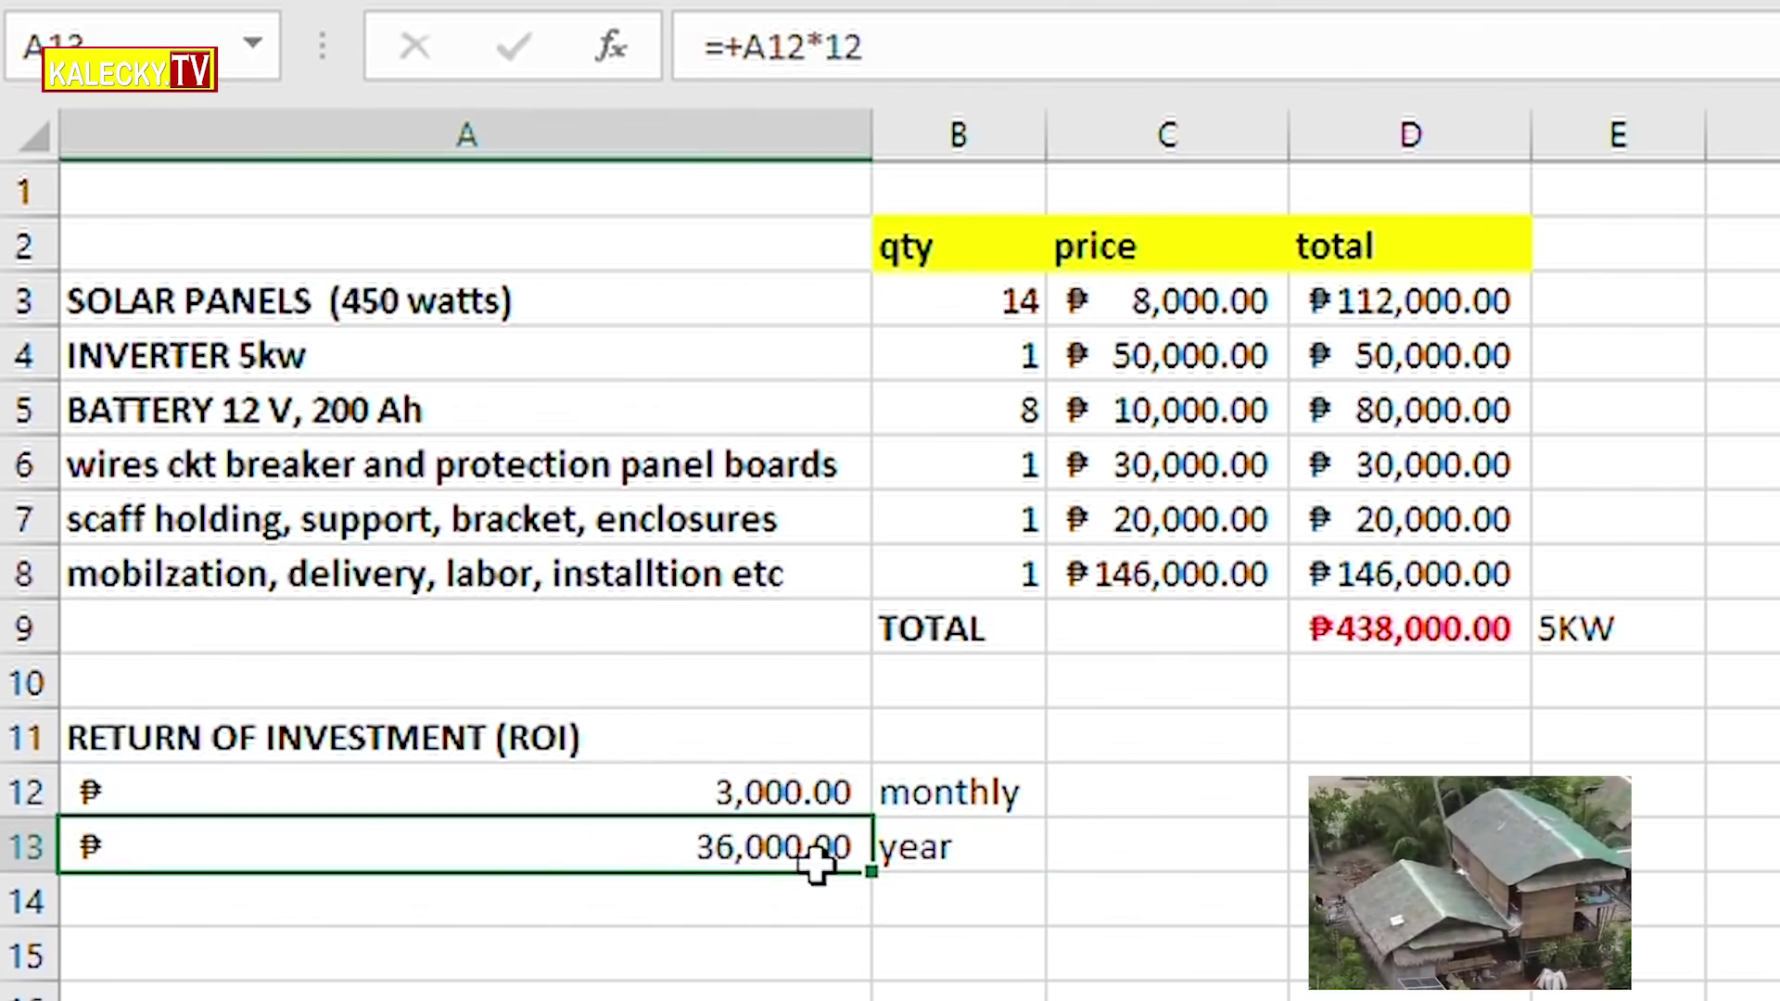
Step: Enter "electric bill" in C13 to describe the yearly amount
drag(815, 862, 876, 862)
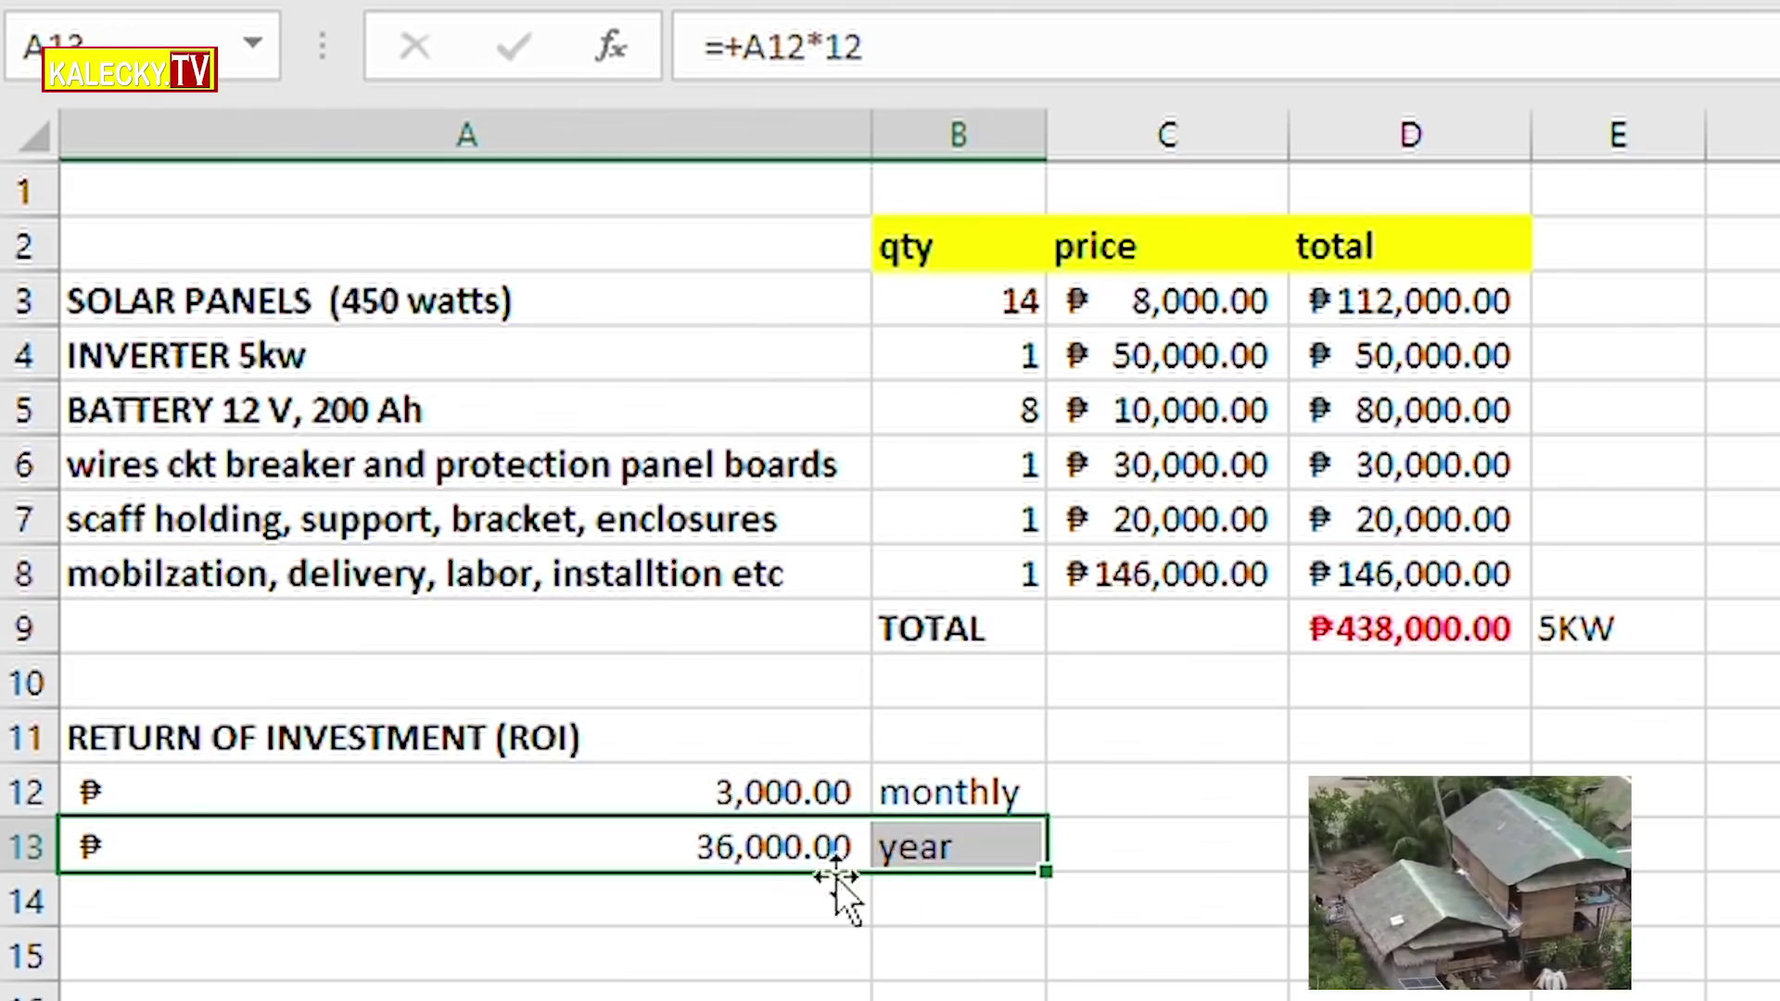
click(1127, 847)
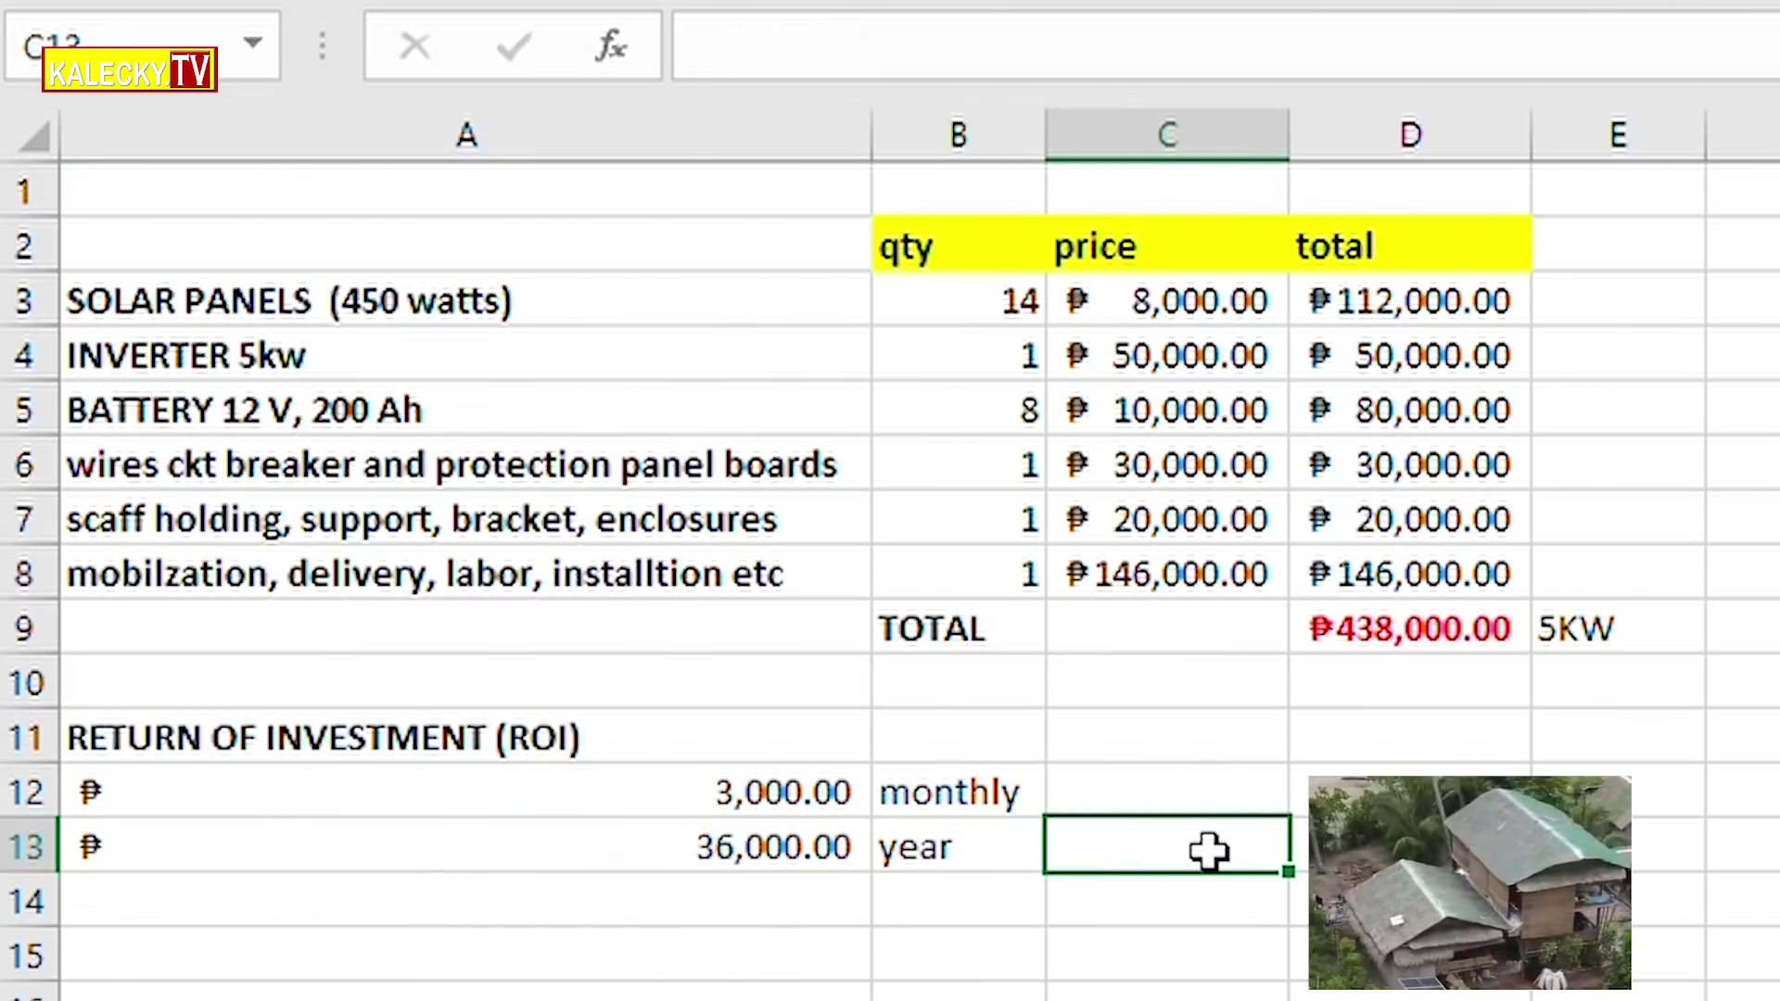
text(electric bill)
key(Return)
Step: Enter the unit label "years" in D14
click(1528, 883)
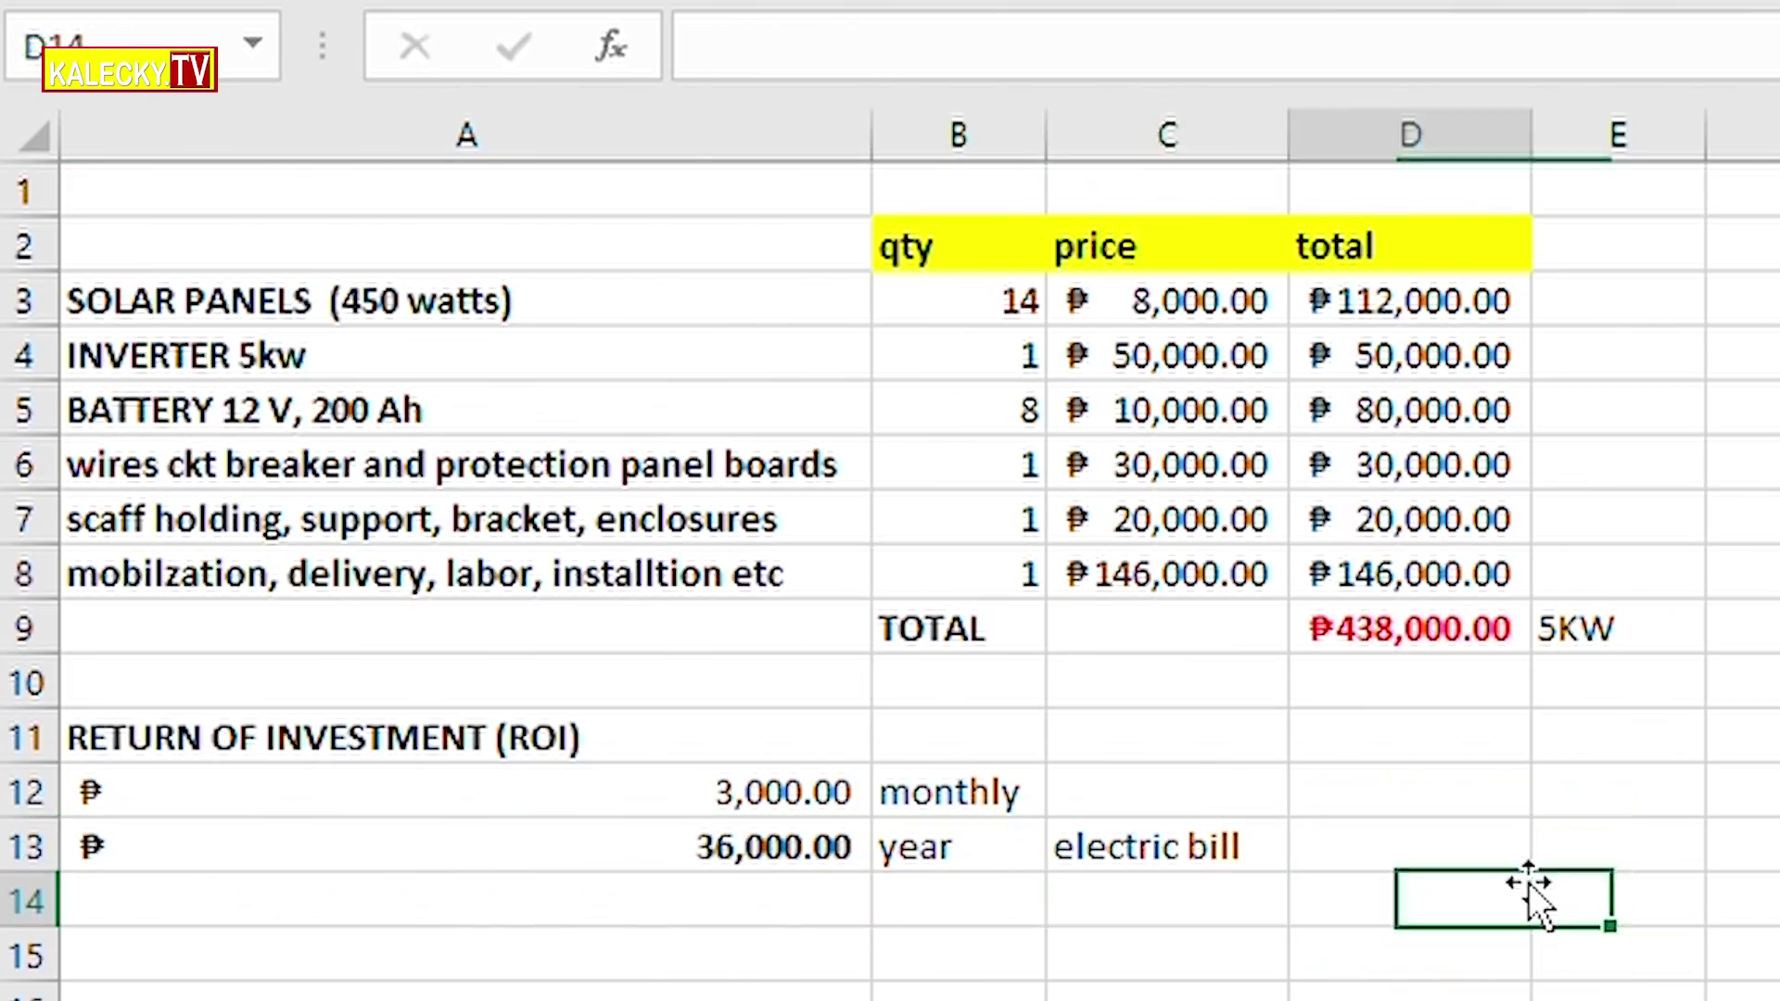
text(years)
key(Tab)
Step: Calculate the payback period in C14 by dividing the total cost by the yearly bill with the formula +D9/A13
key(Left)
key(Left)
key(Left)
key(Right)
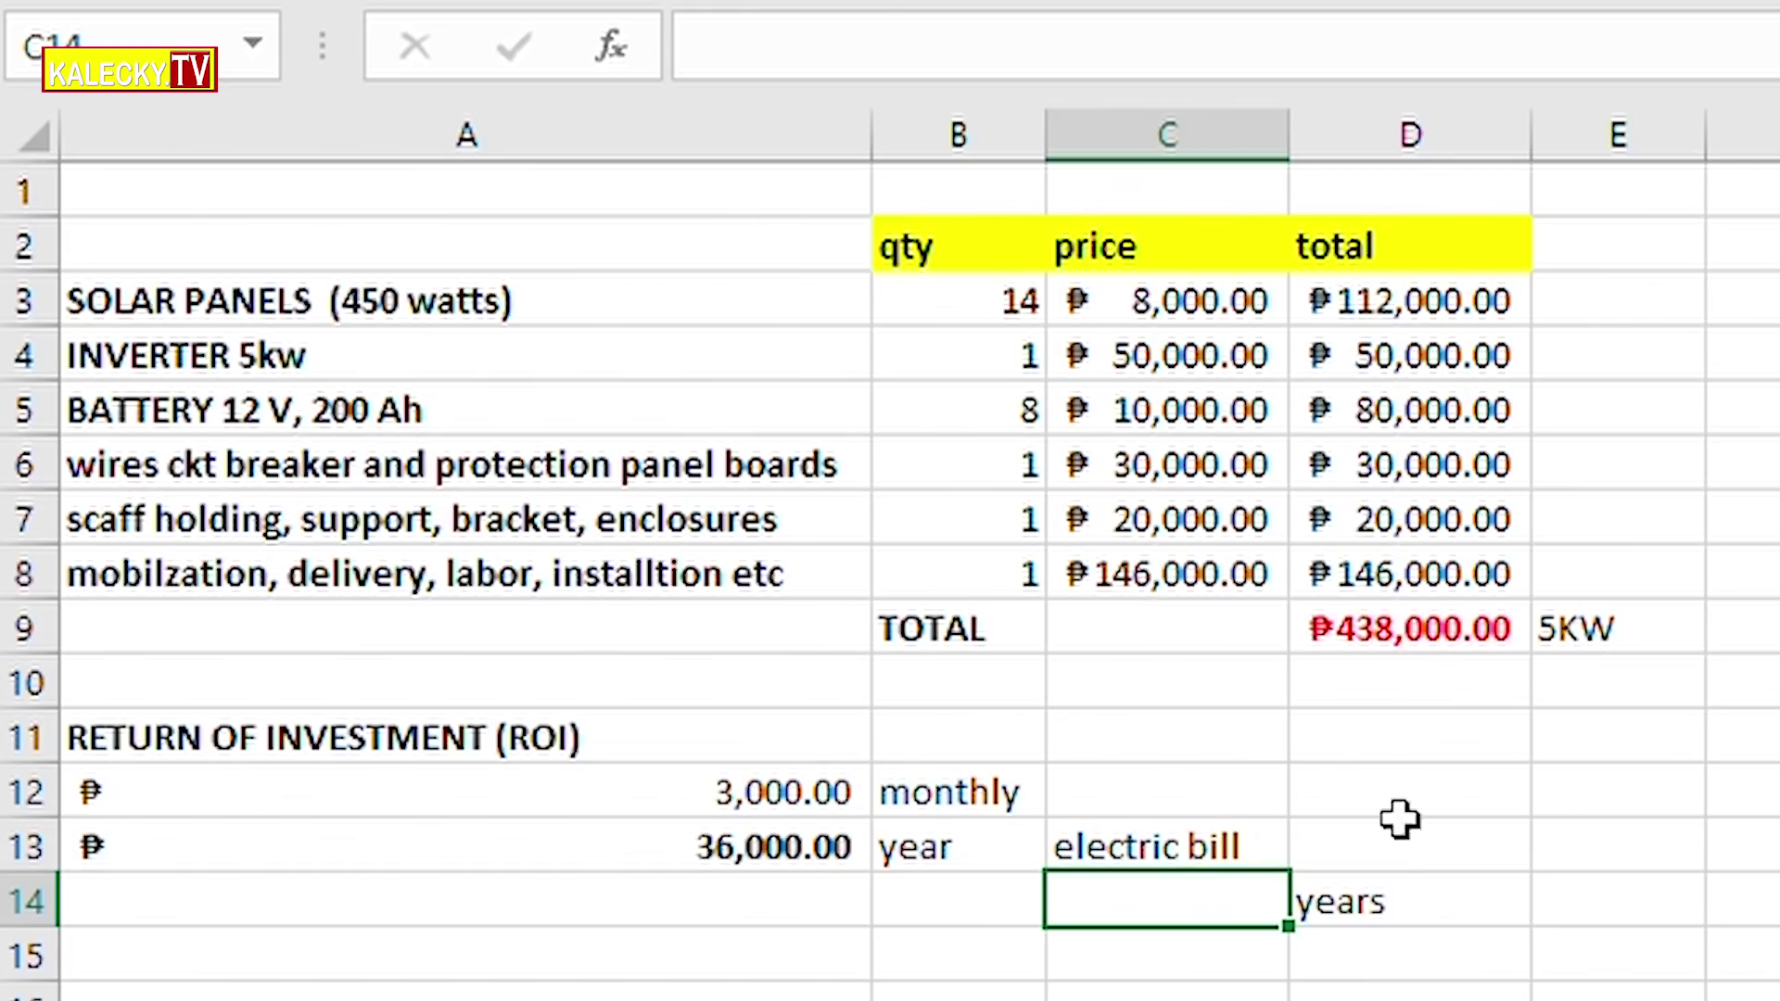
text(+)
click(1454, 627)
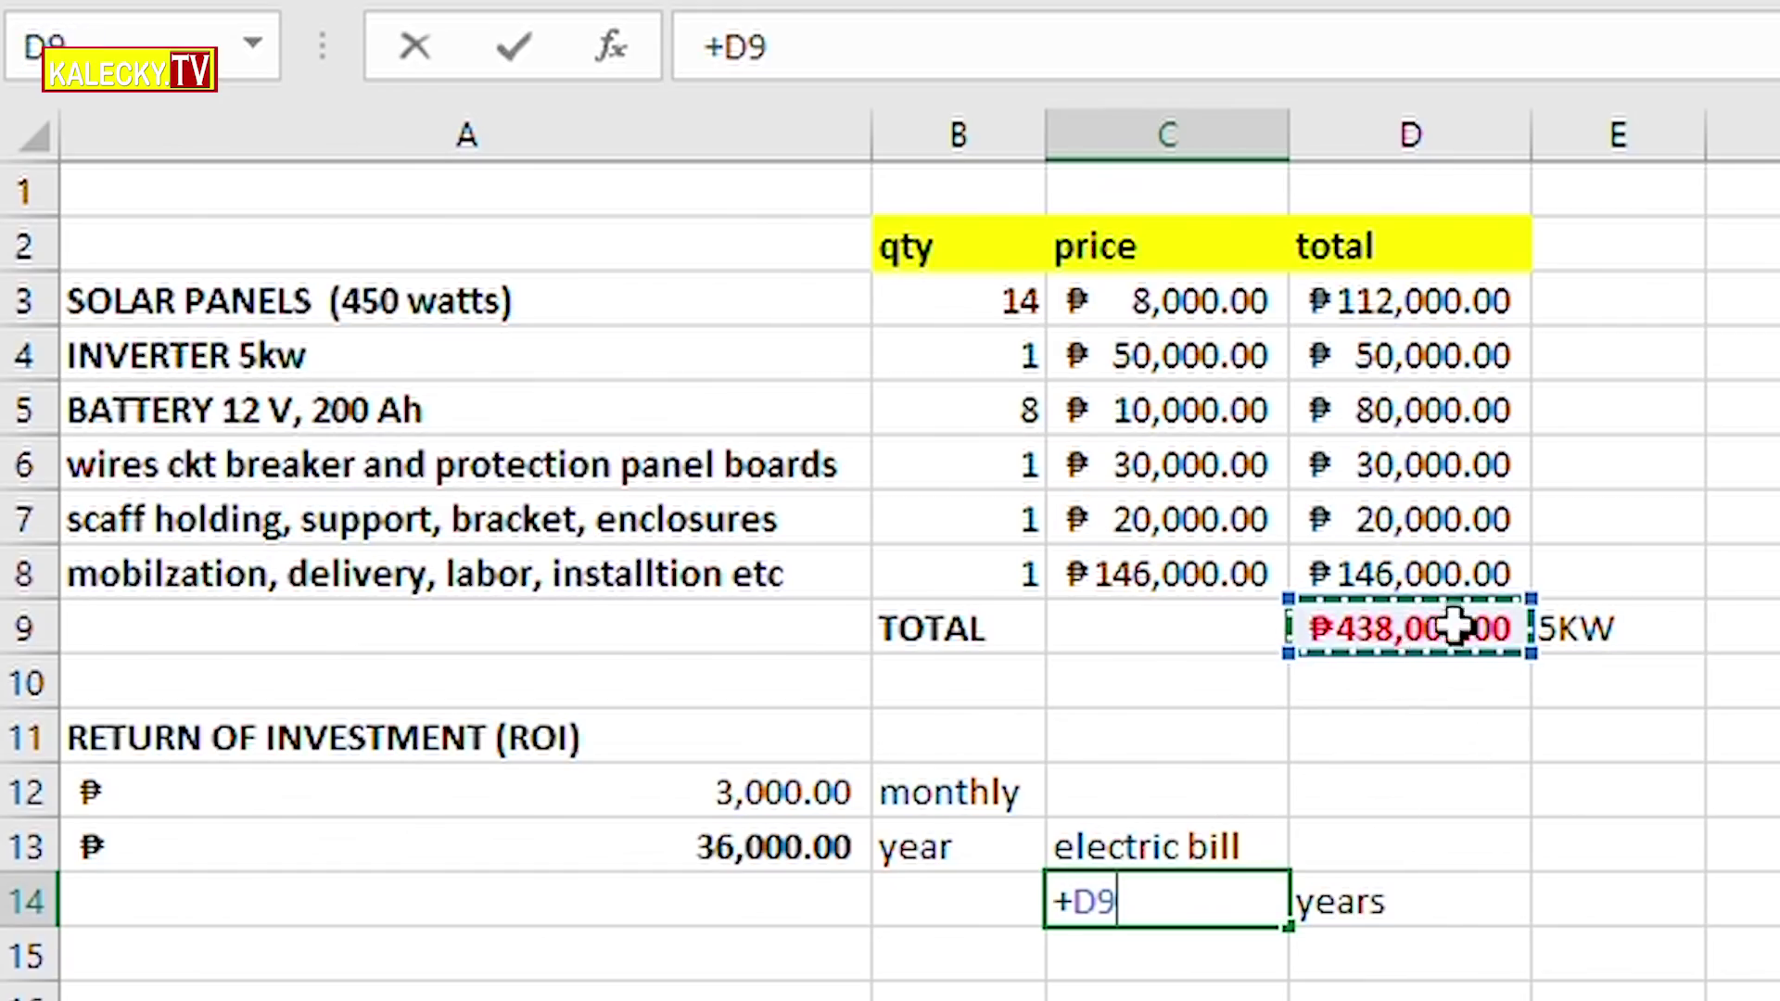
text(/)
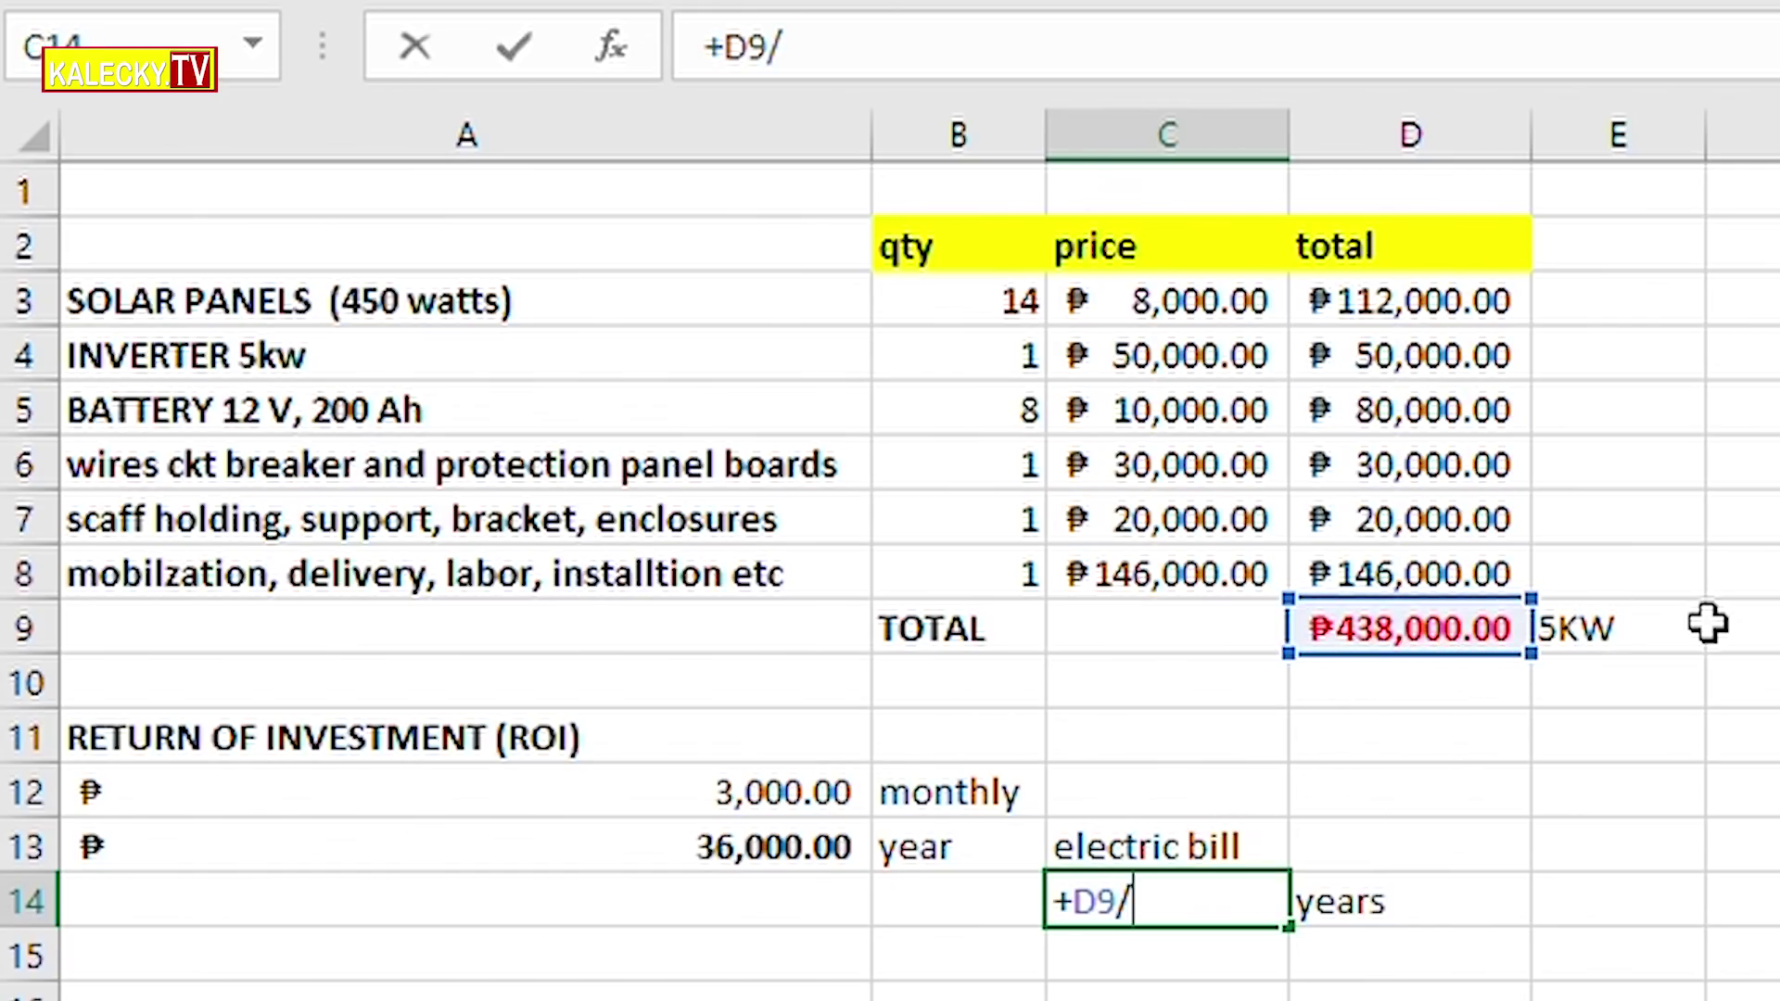
click(777, 860)
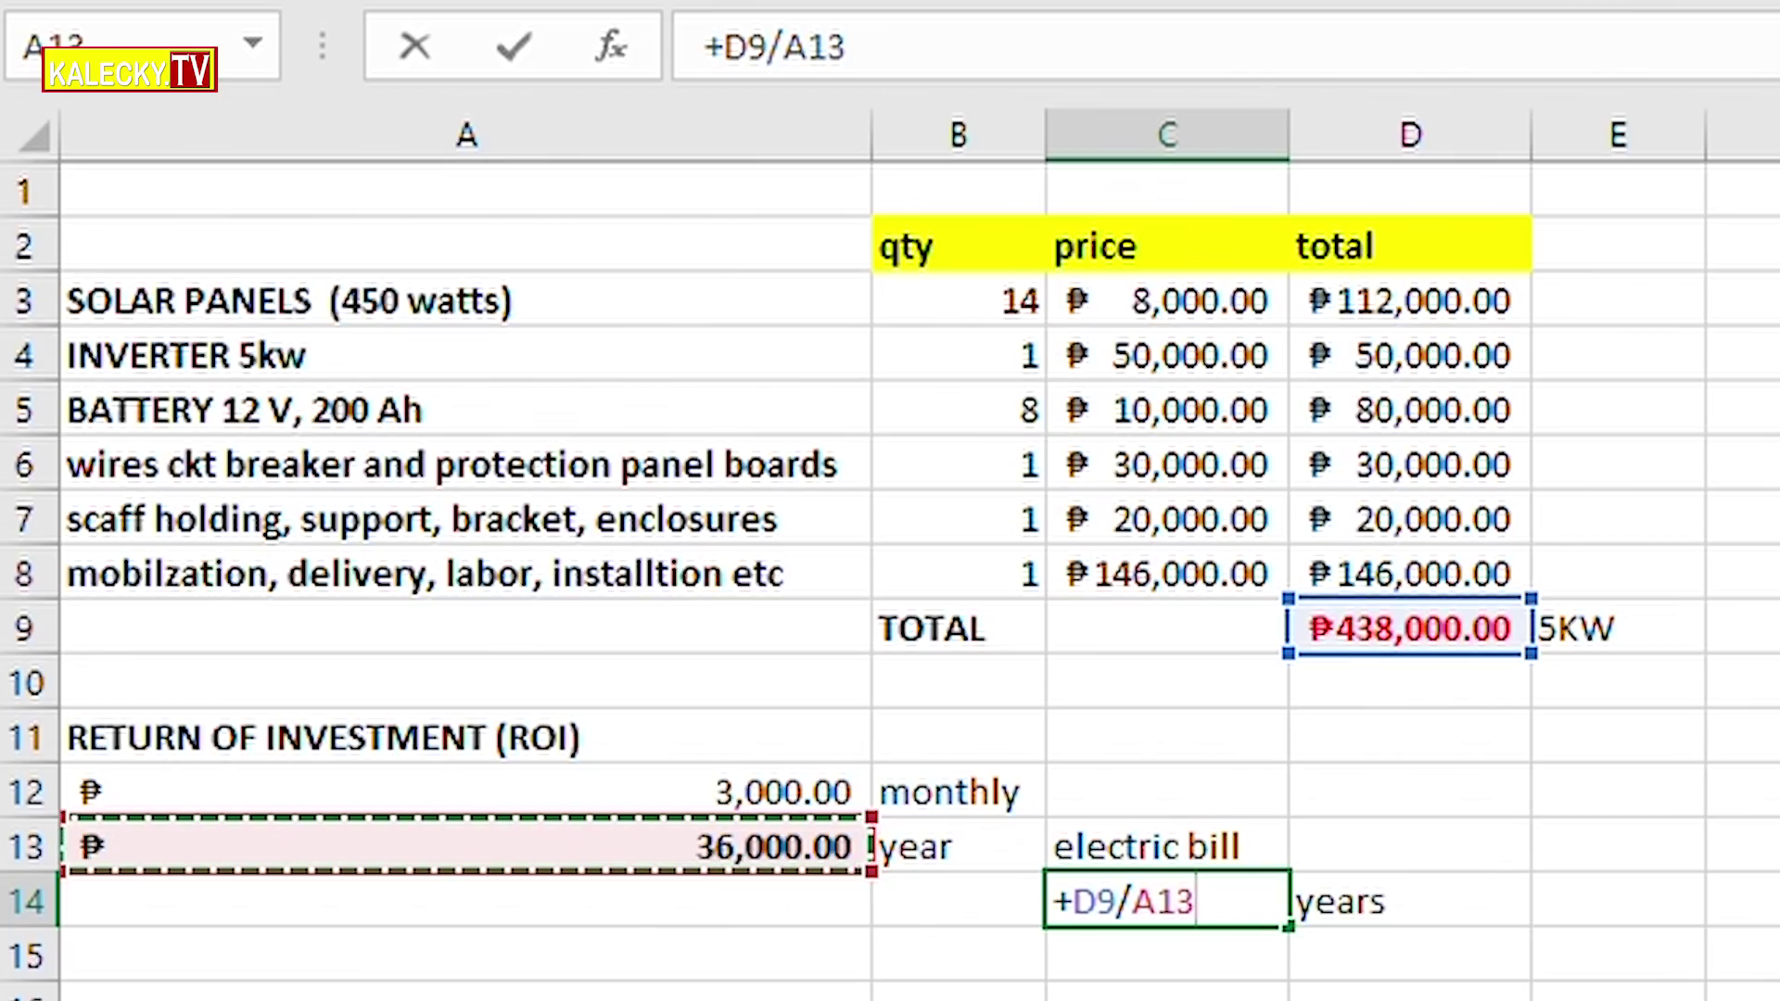
key(ctrl+Return)
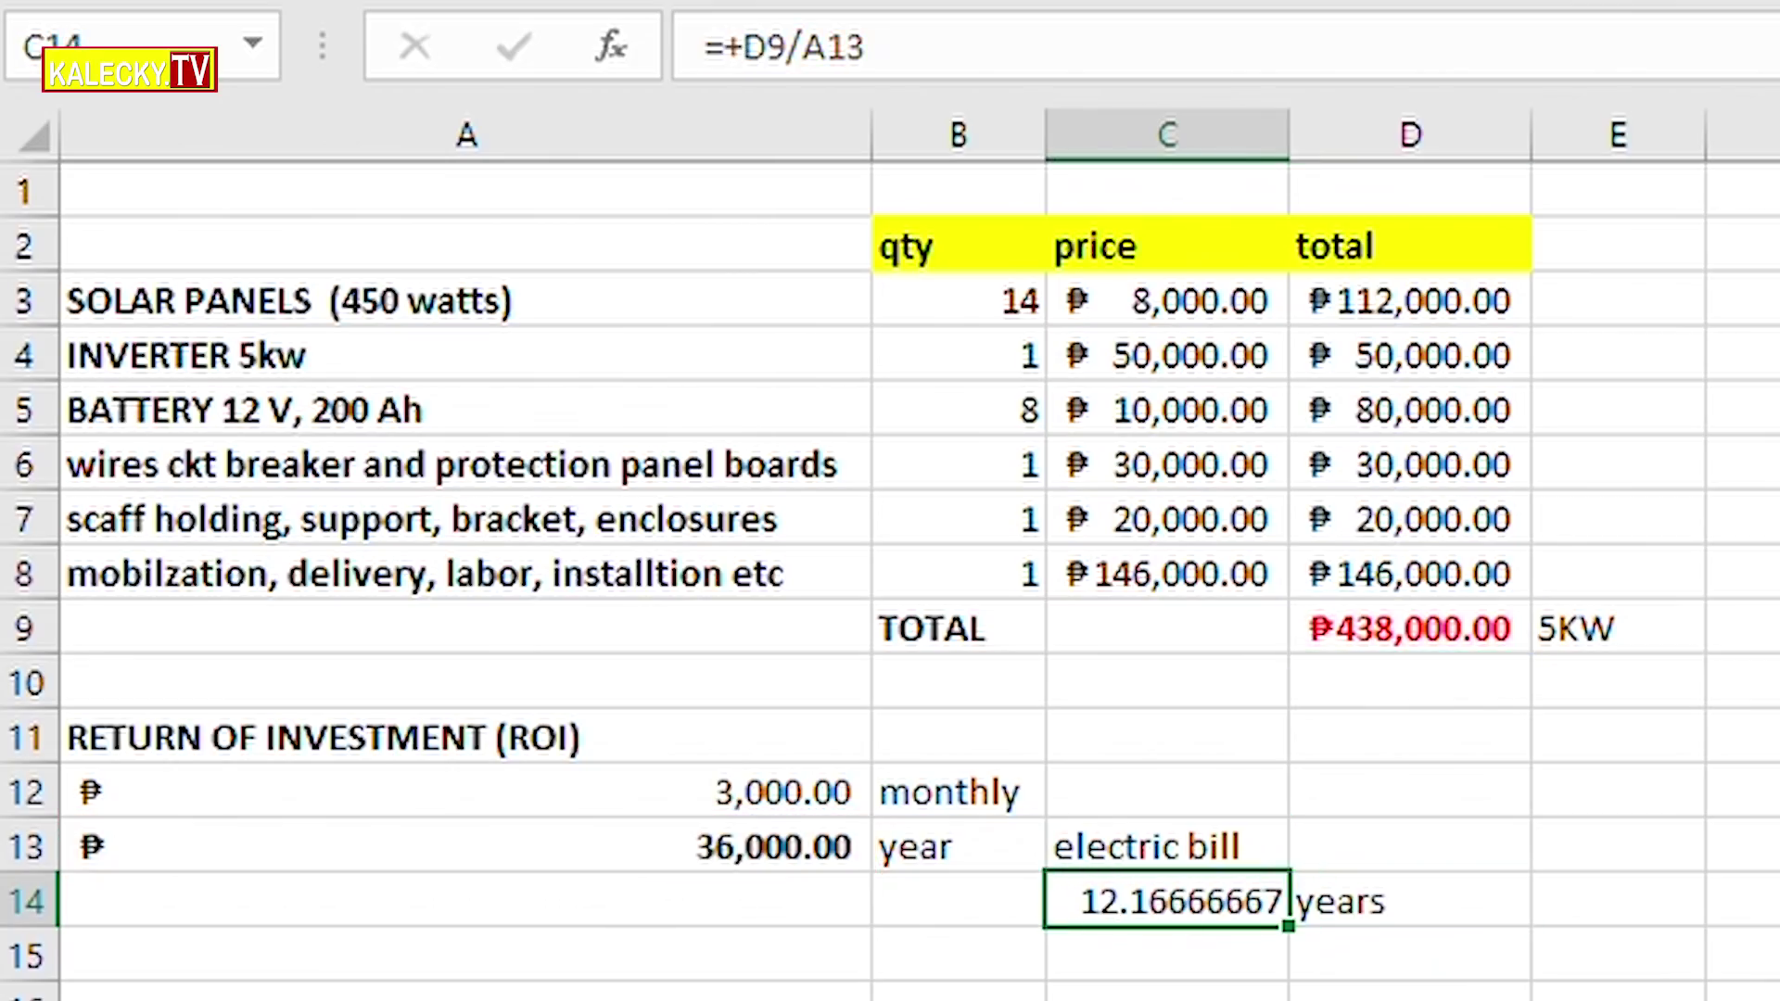
Step: Format the payback result in C14 to show two decimal places
click(1167, 1000)
click(1263, 894)
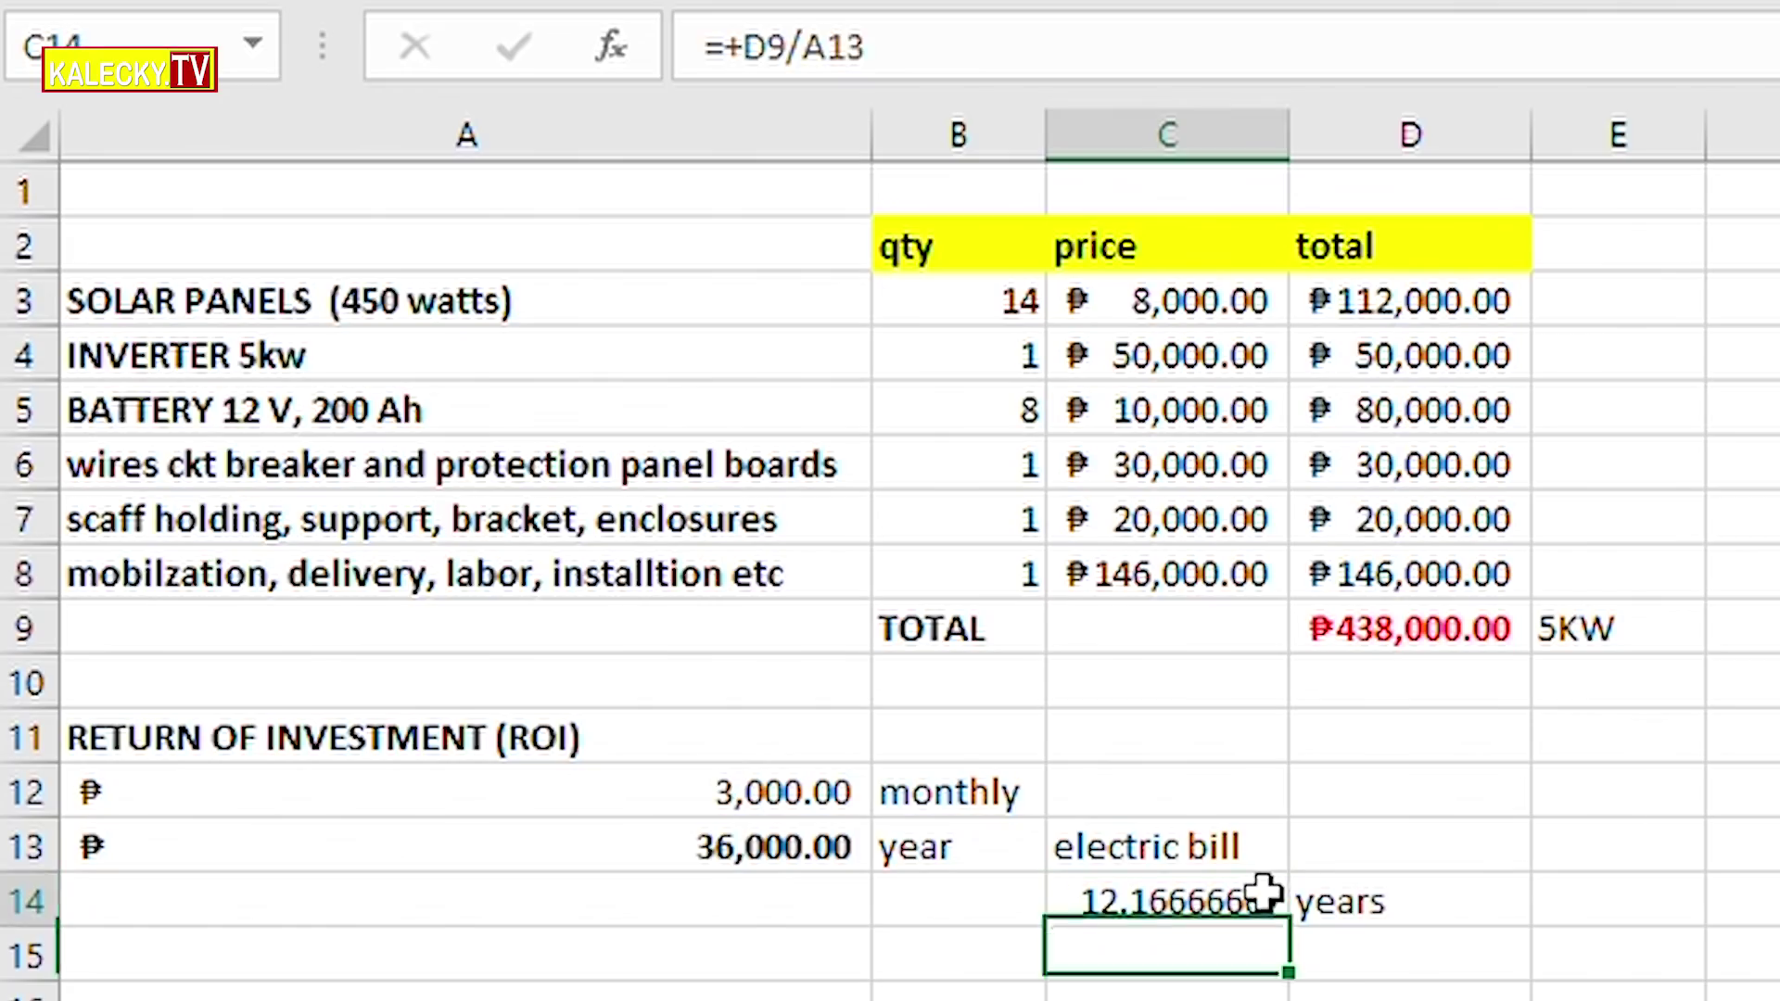
click(1549, 953)
drag(1251, 918, 1360, 939)
click(1360, 1000)
Step: Change the monthly electric bill in A12 to 5000 and check the recalculated yearly amount and payback years
click(1339, 627)
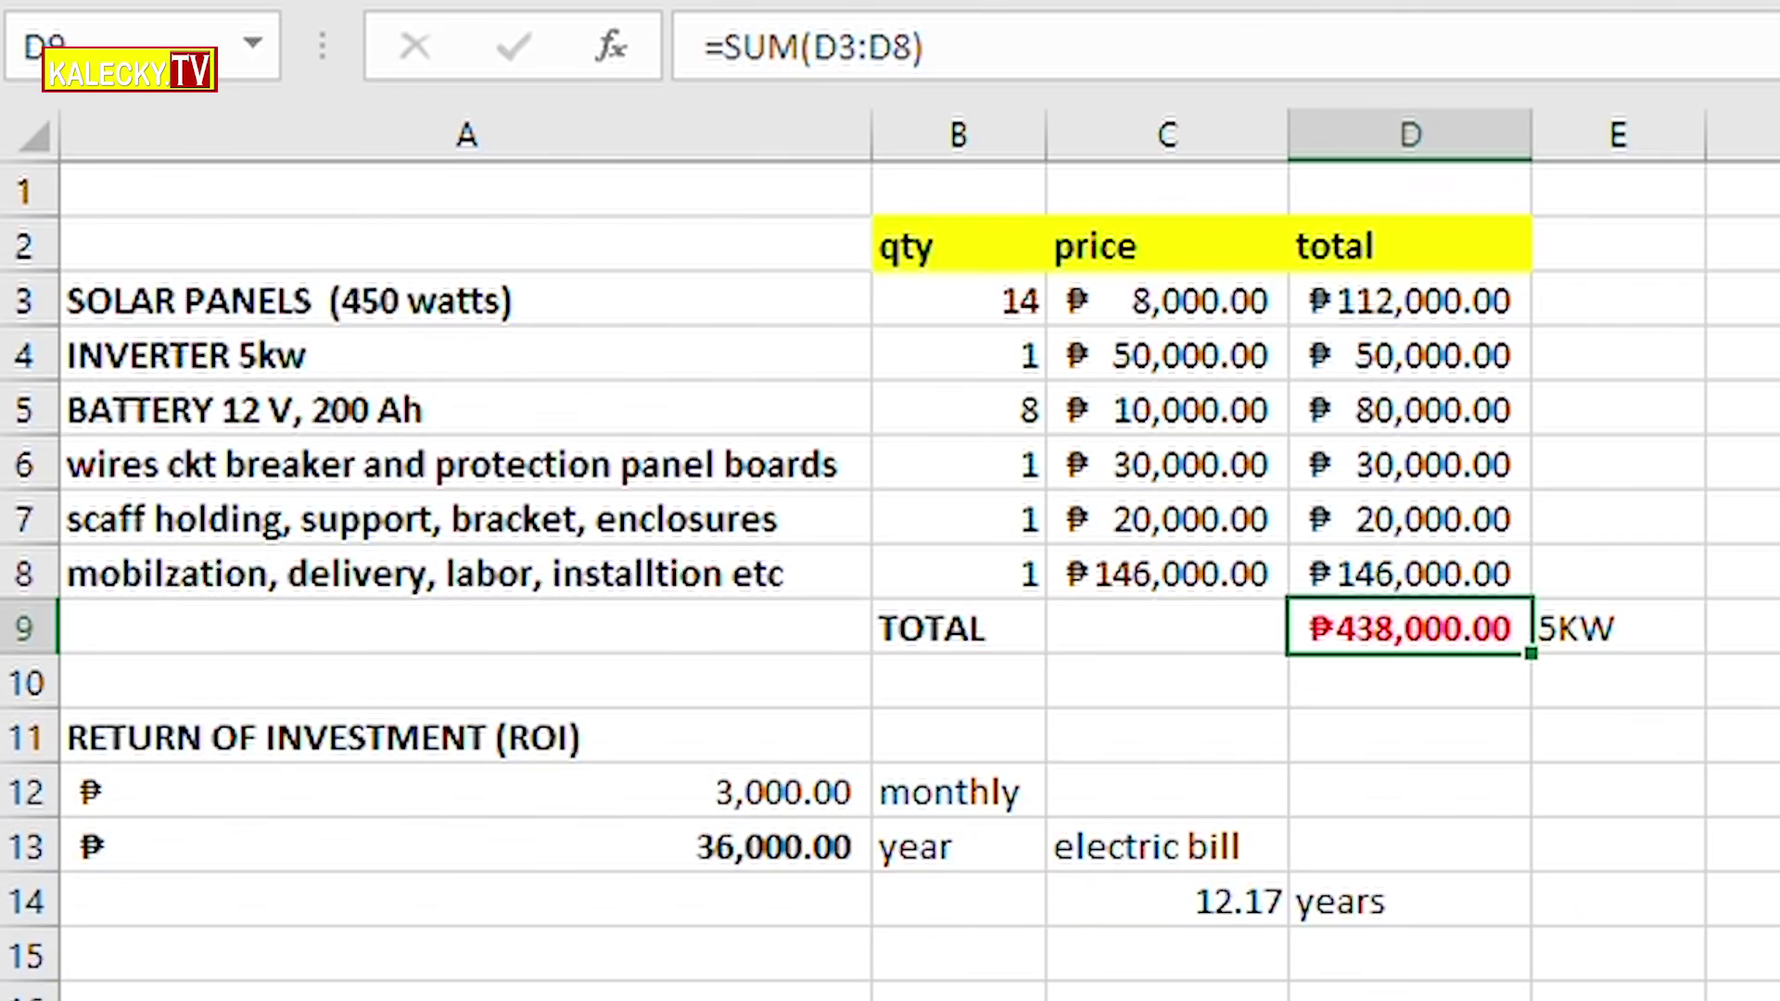
click(791, 811)
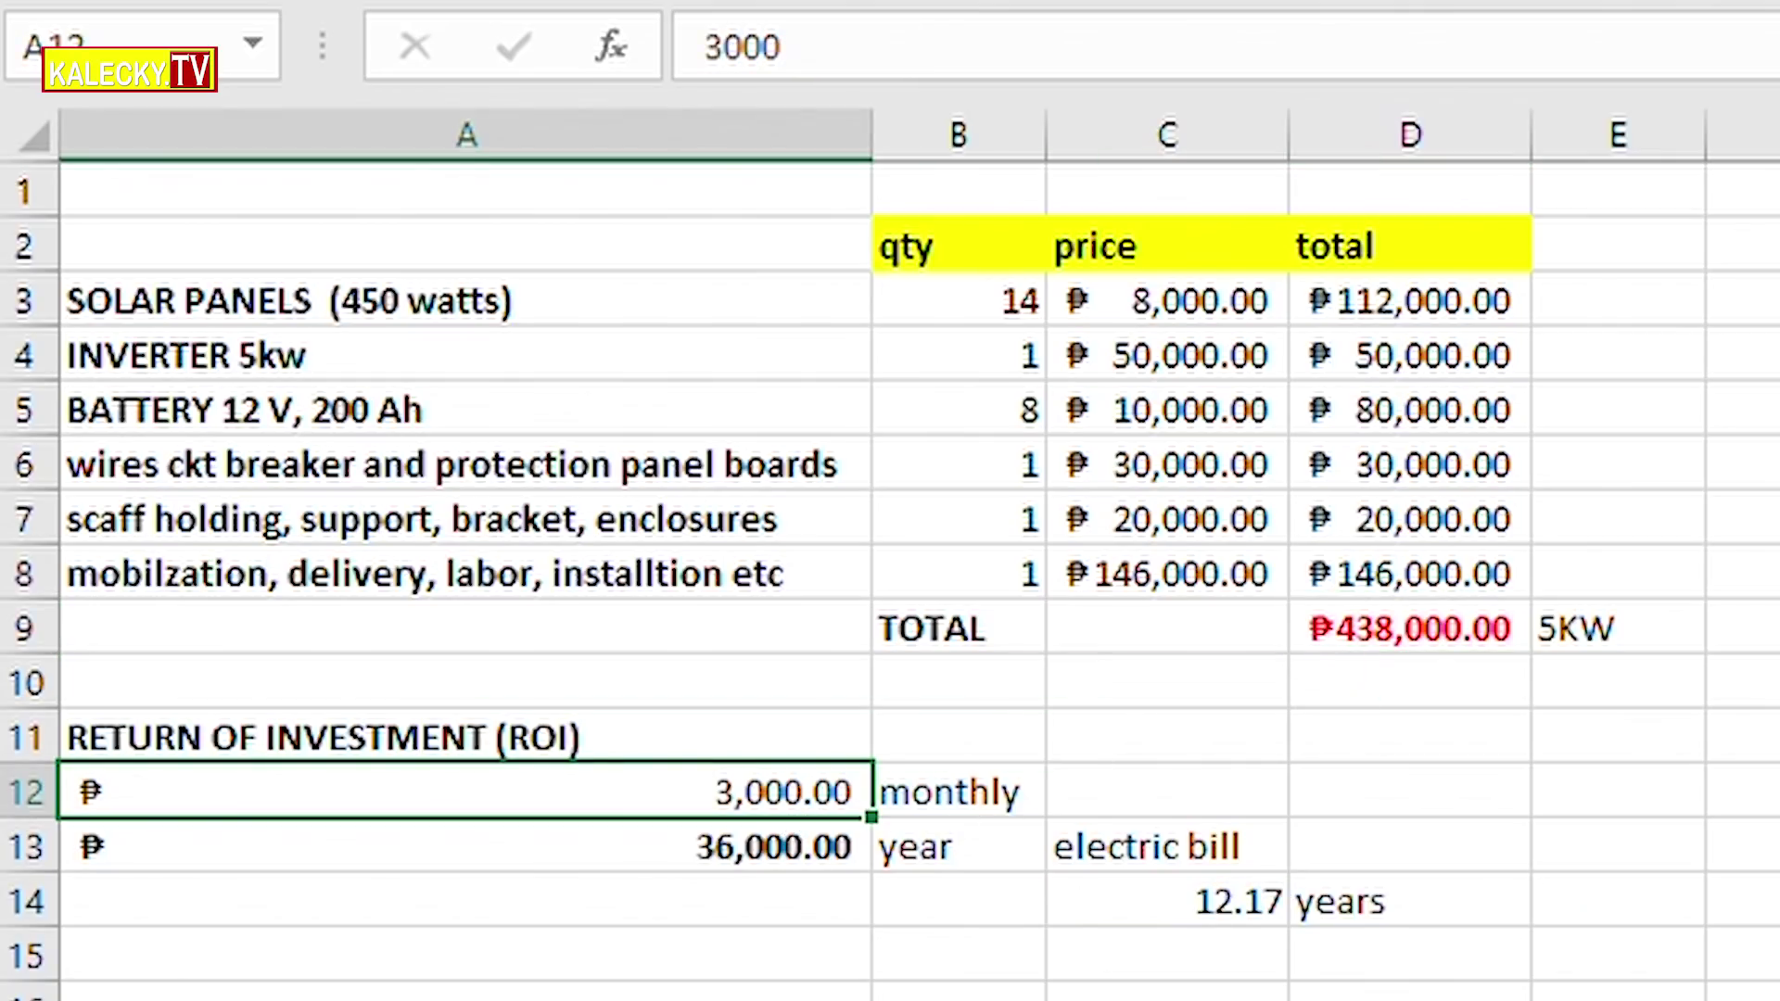
text(5000)
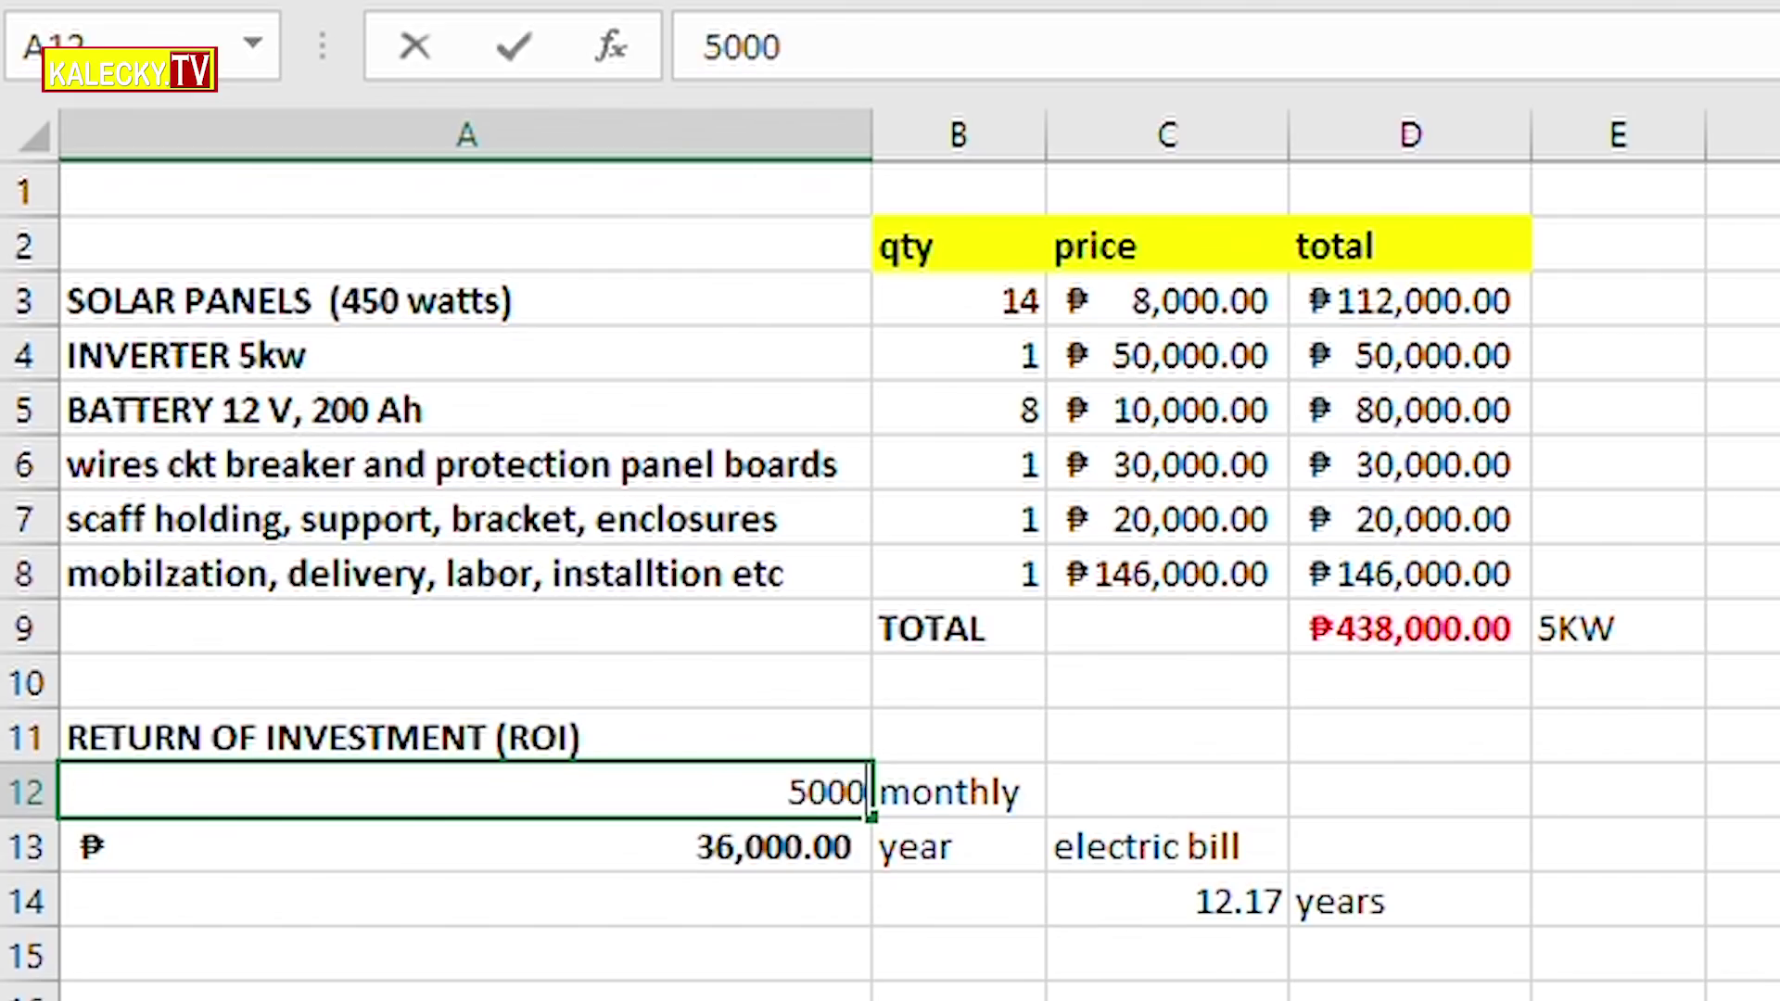
key(Return)
click(1209, 895)
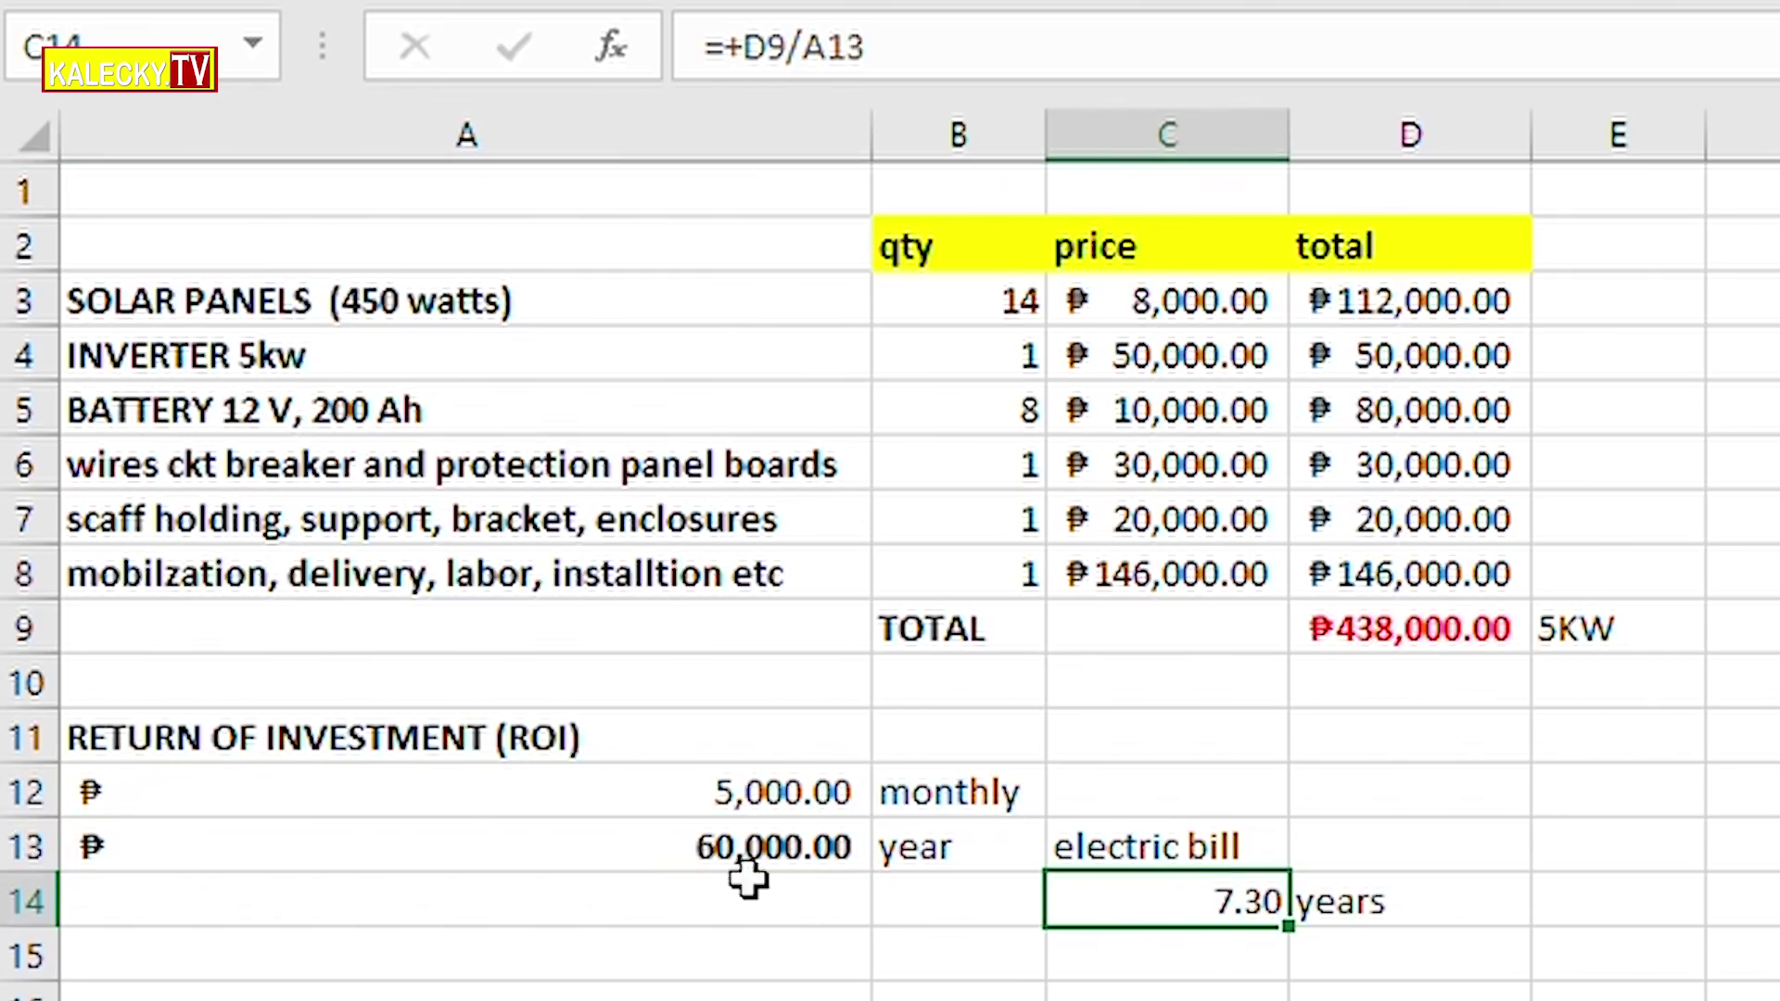
click(718, 867)
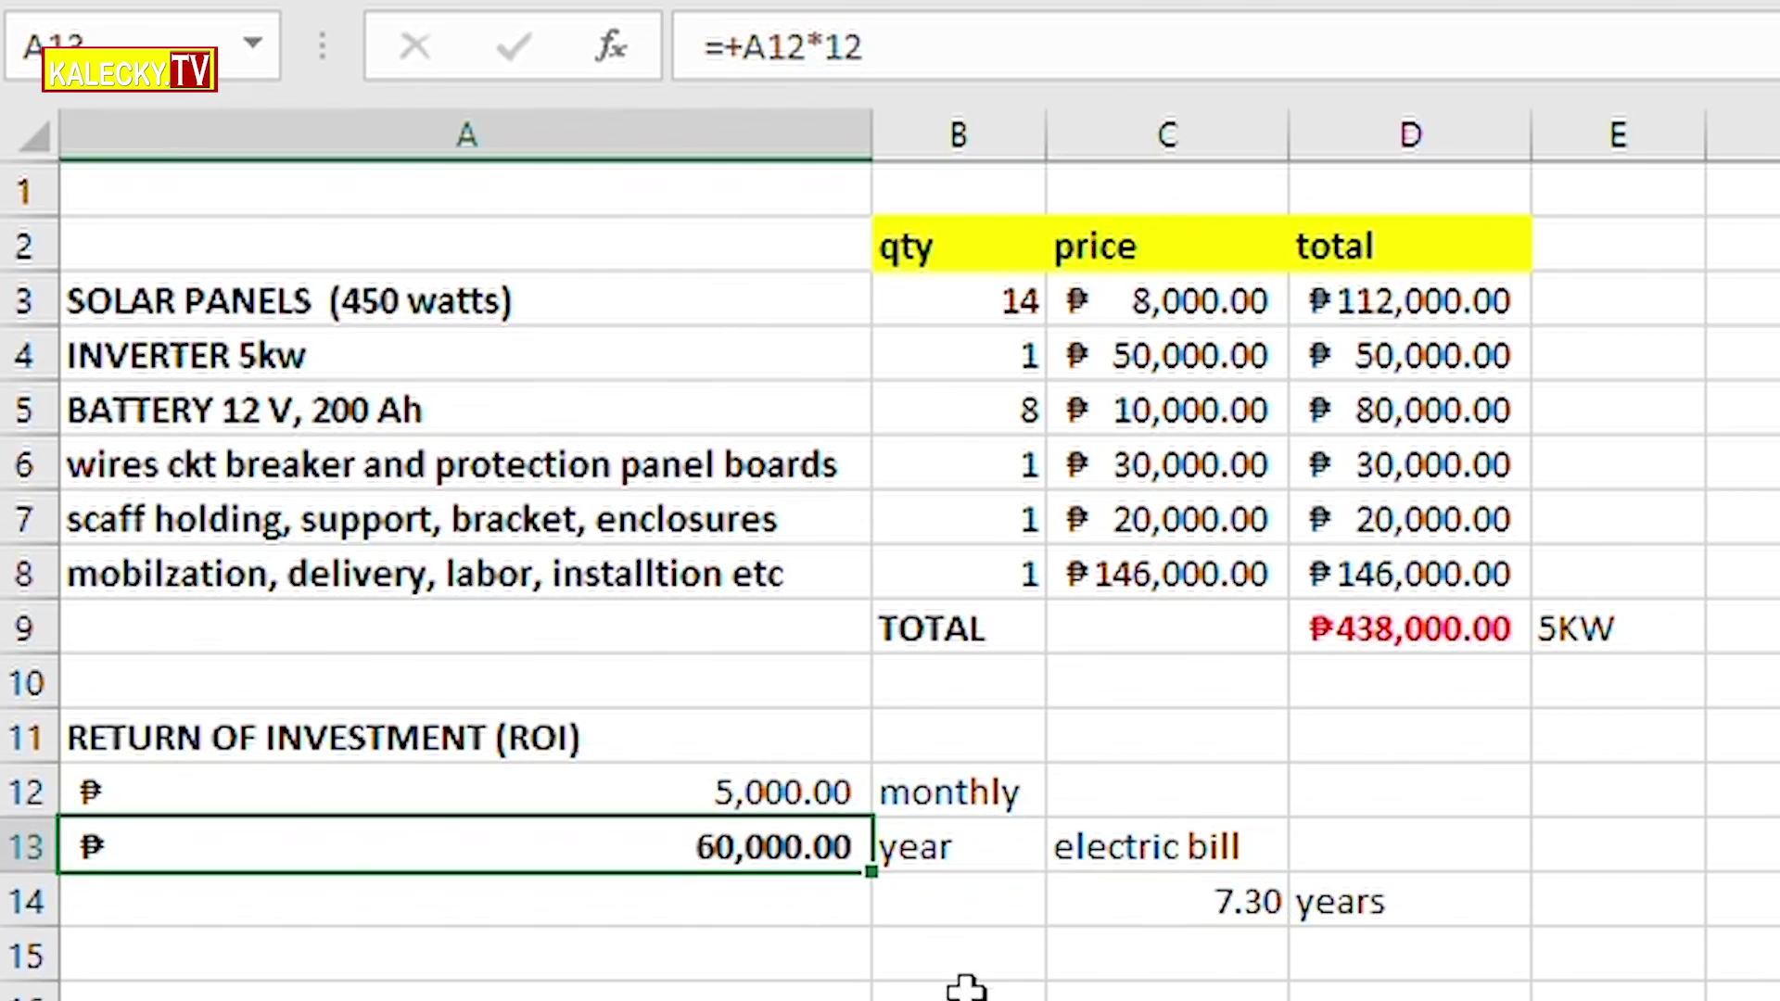
Step: Change the monthly electric bill in A12 to 1500 and check the payback years in C14
click(828, 799)
text(1500)
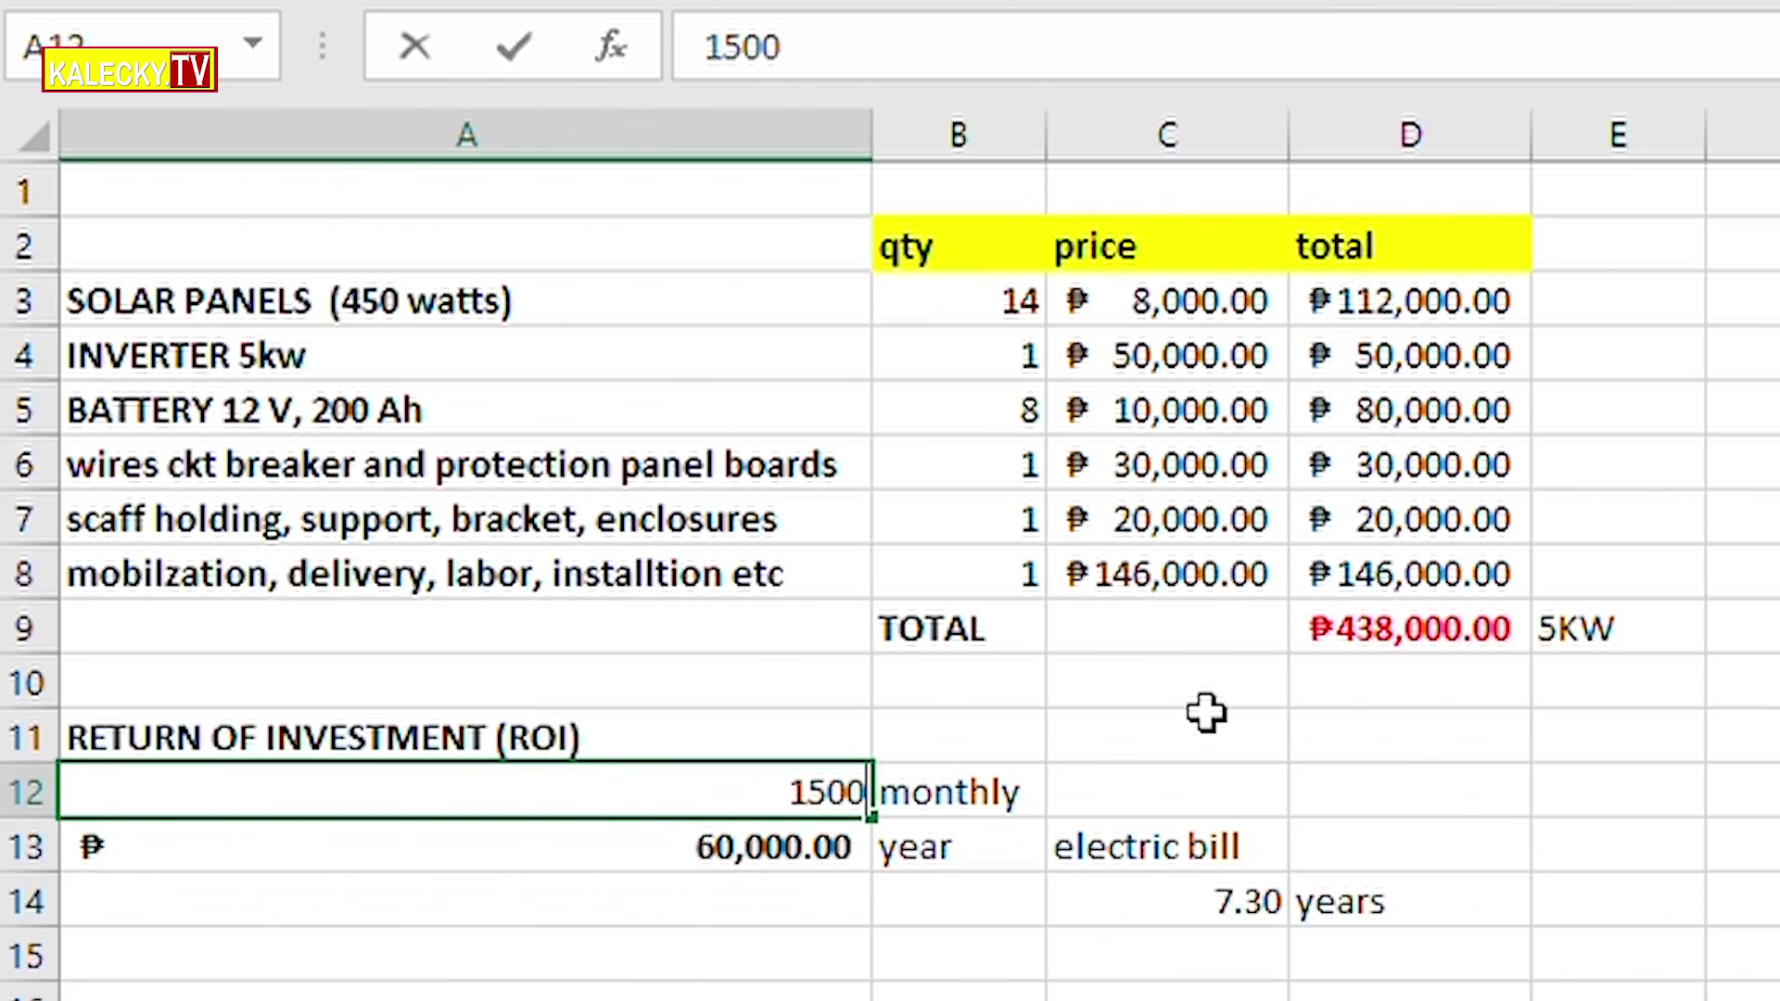
key(Return)
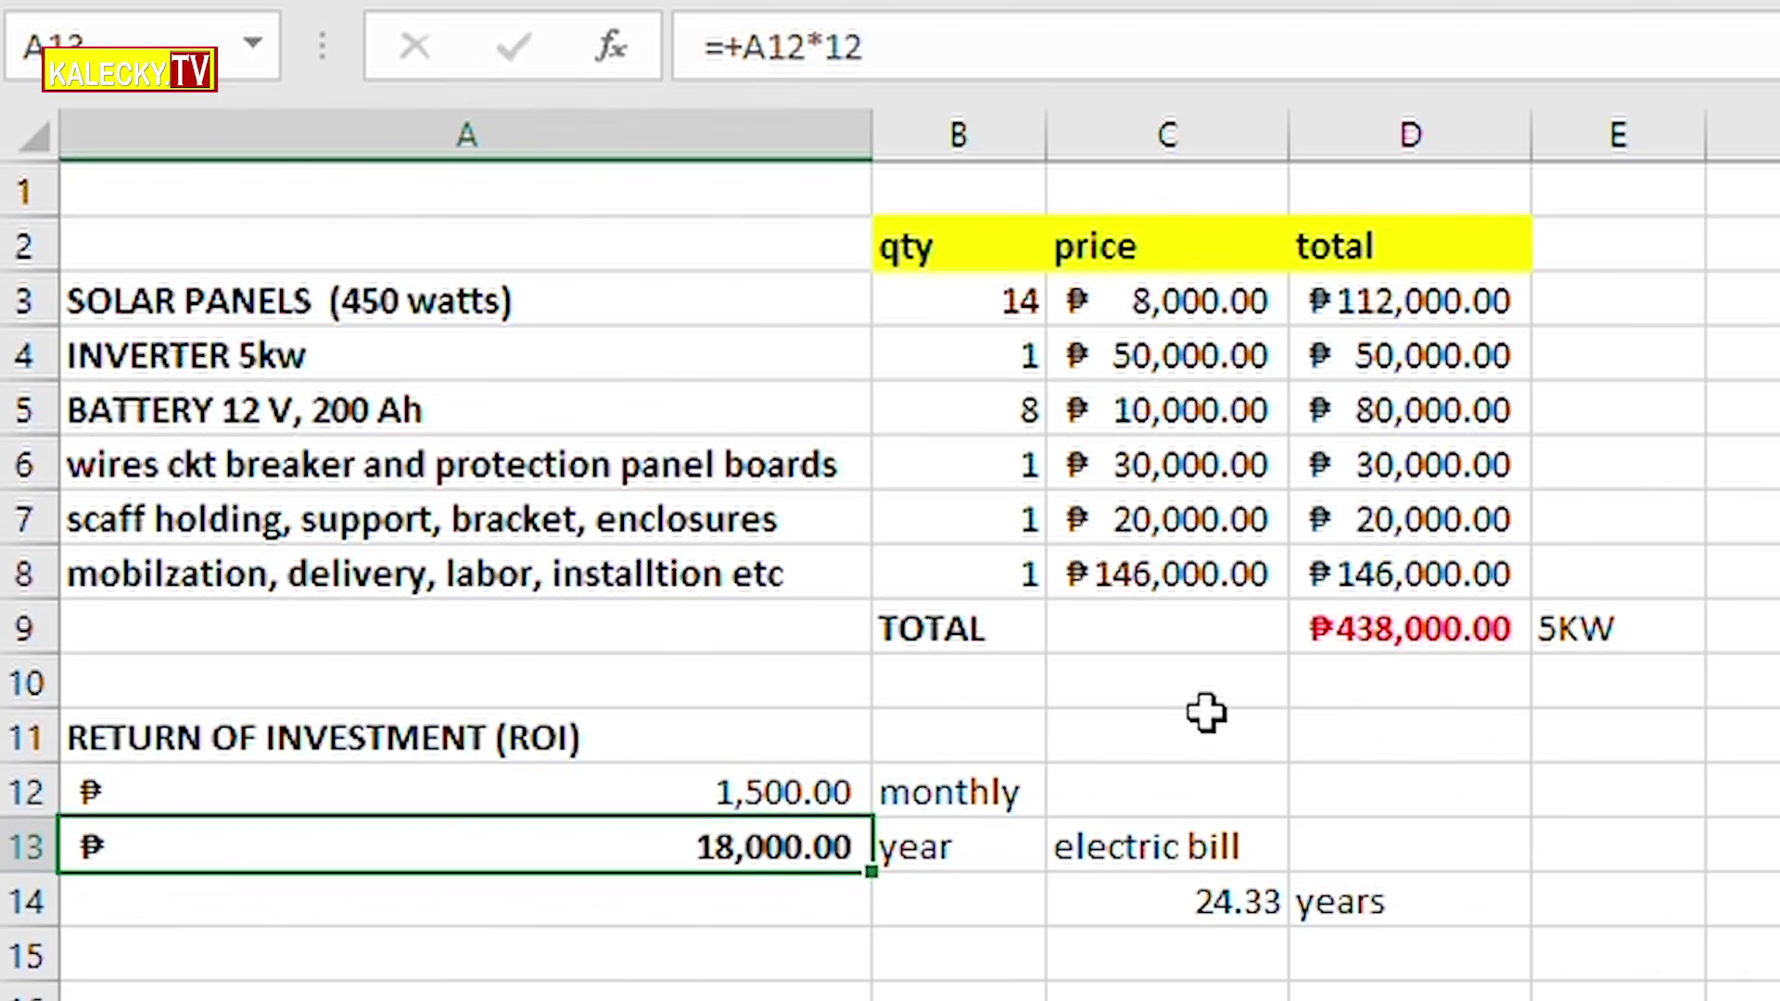
click(1704, 844)
click(1226, 902)
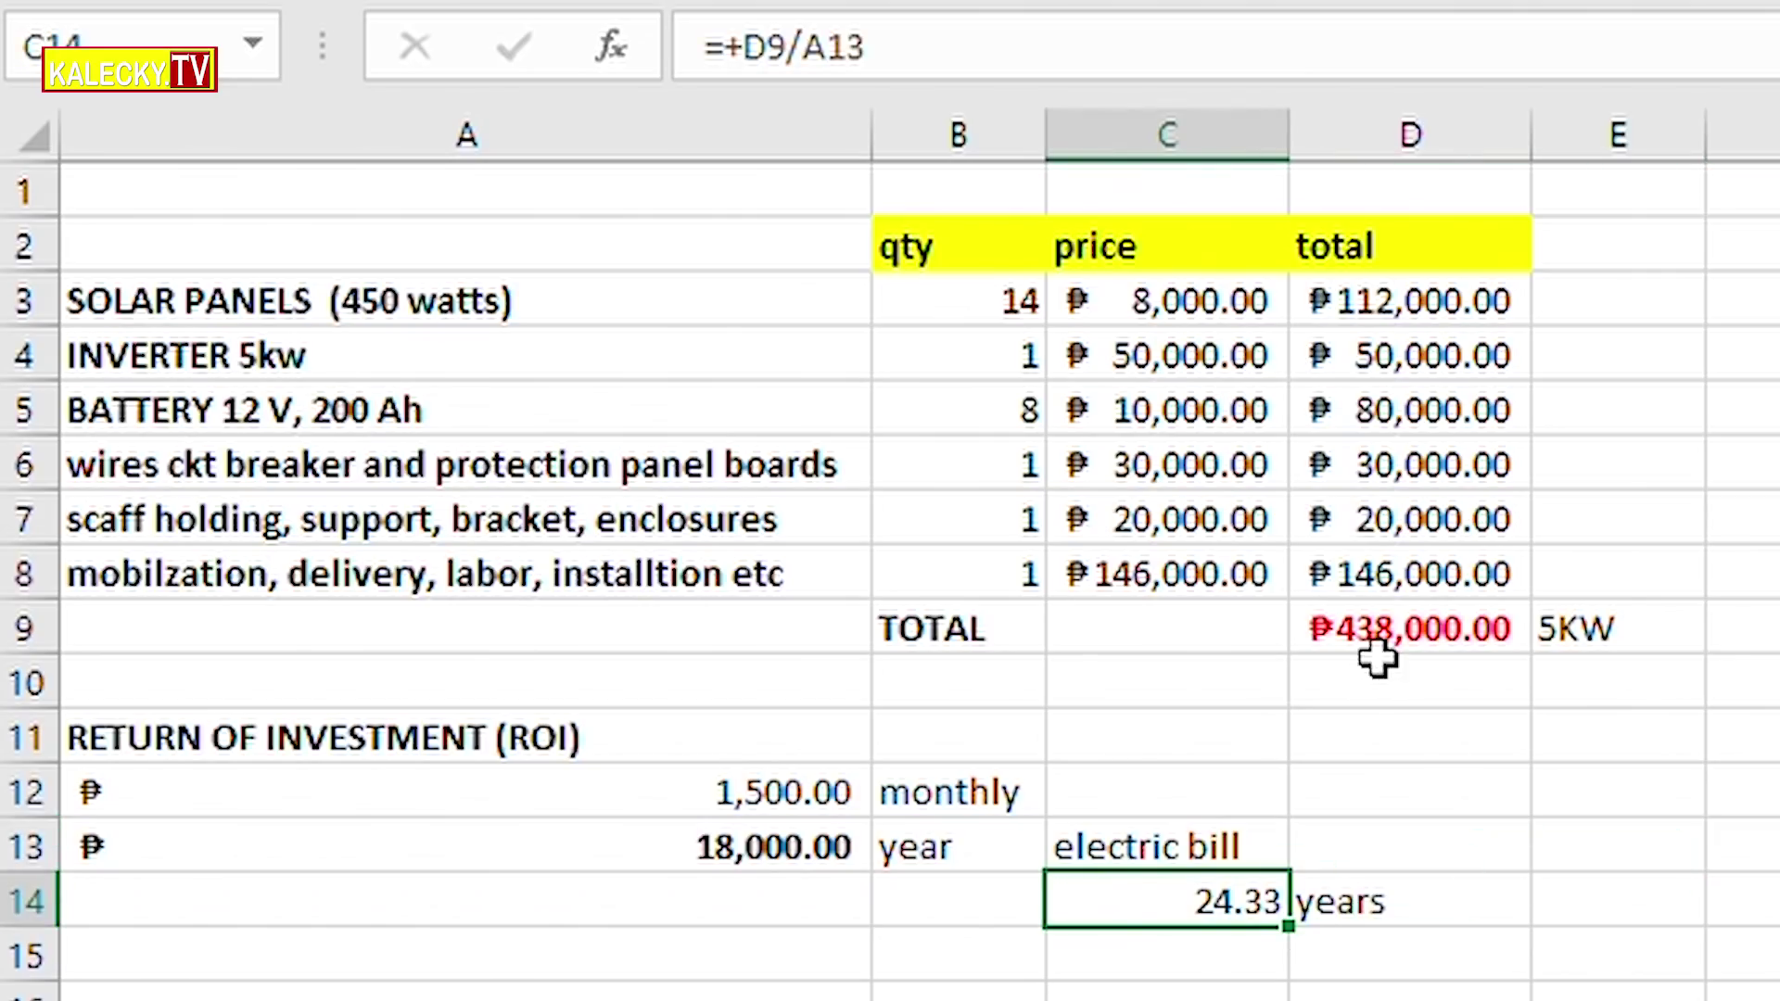
Step: Set the monthly electric bill in A12 back to 3000 and check the payback years
click(799, 779)
text(3000)
key(Return)
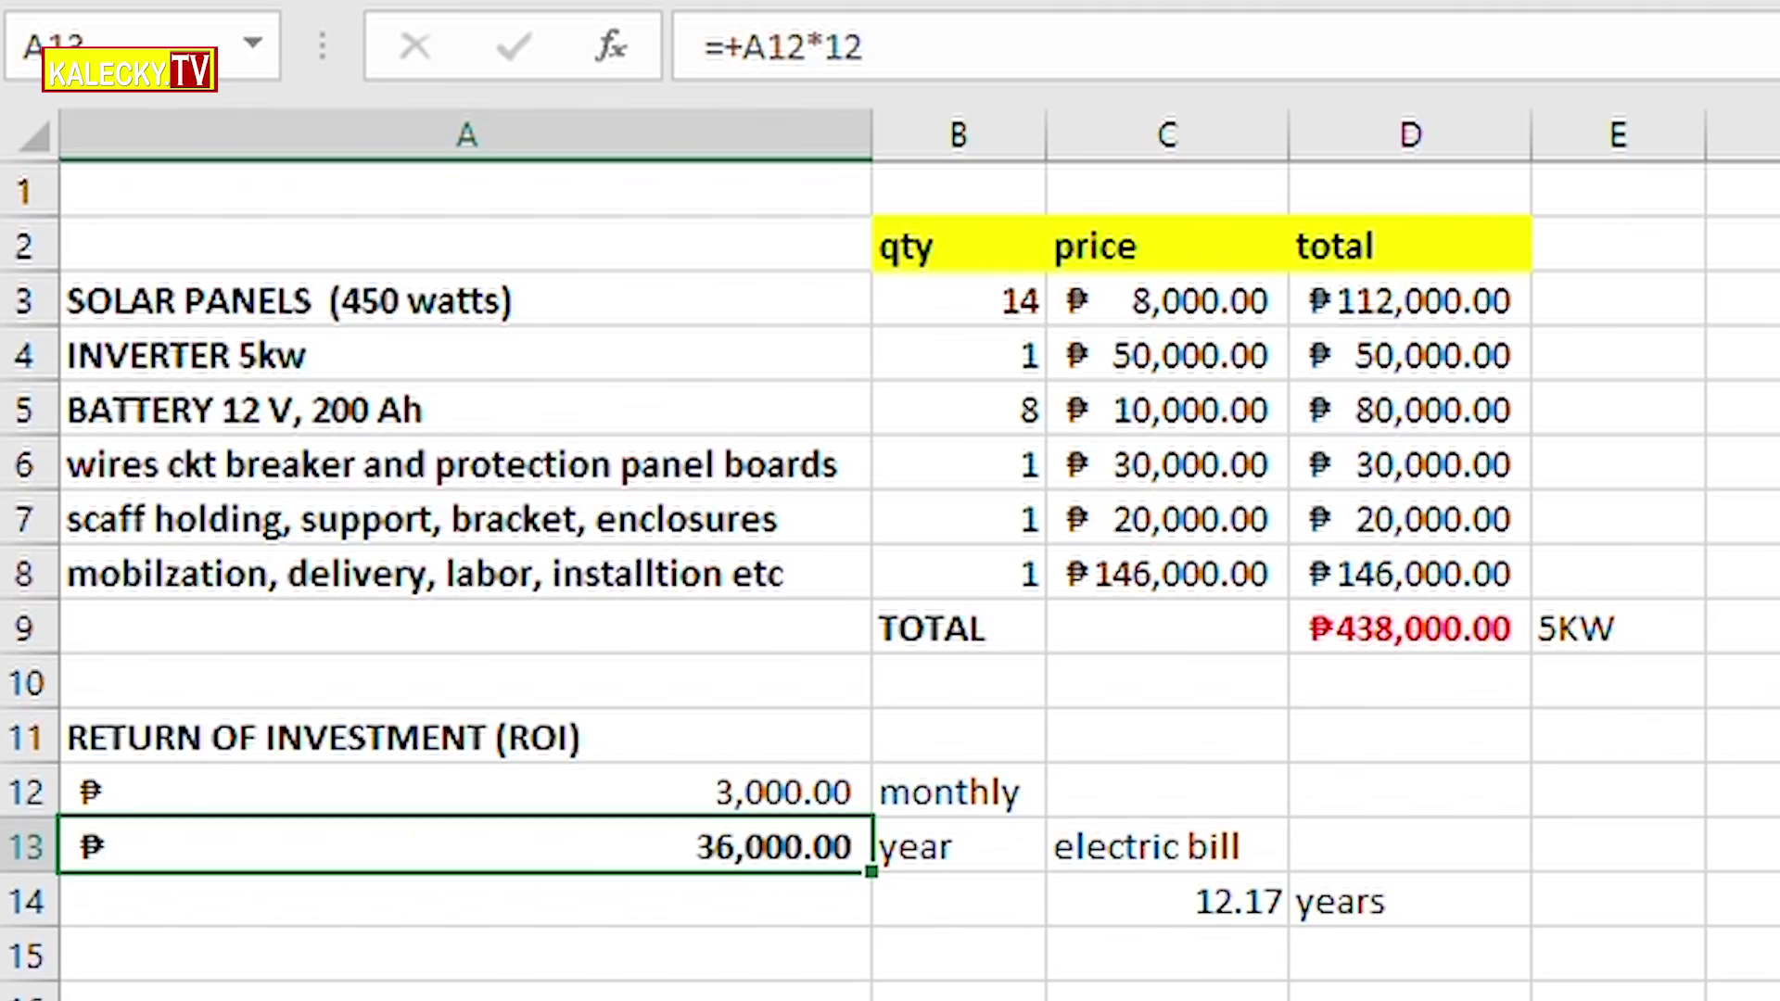
click(1149, 914)
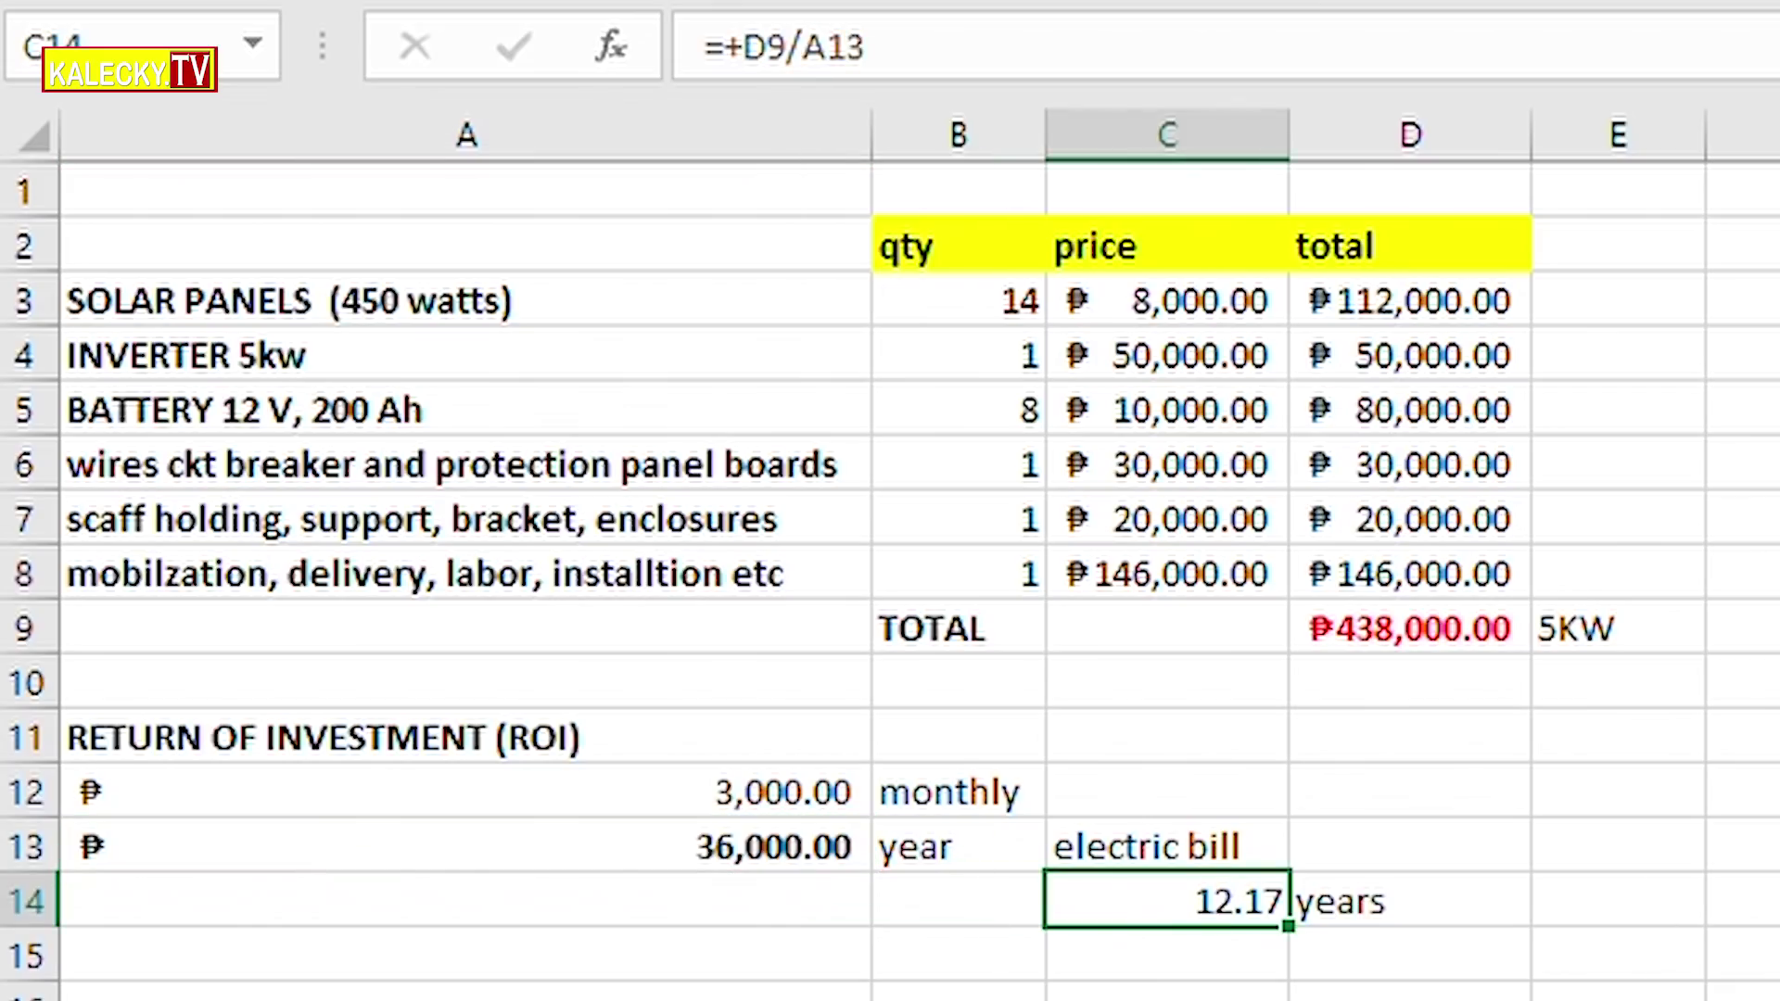
click(1498, 996)
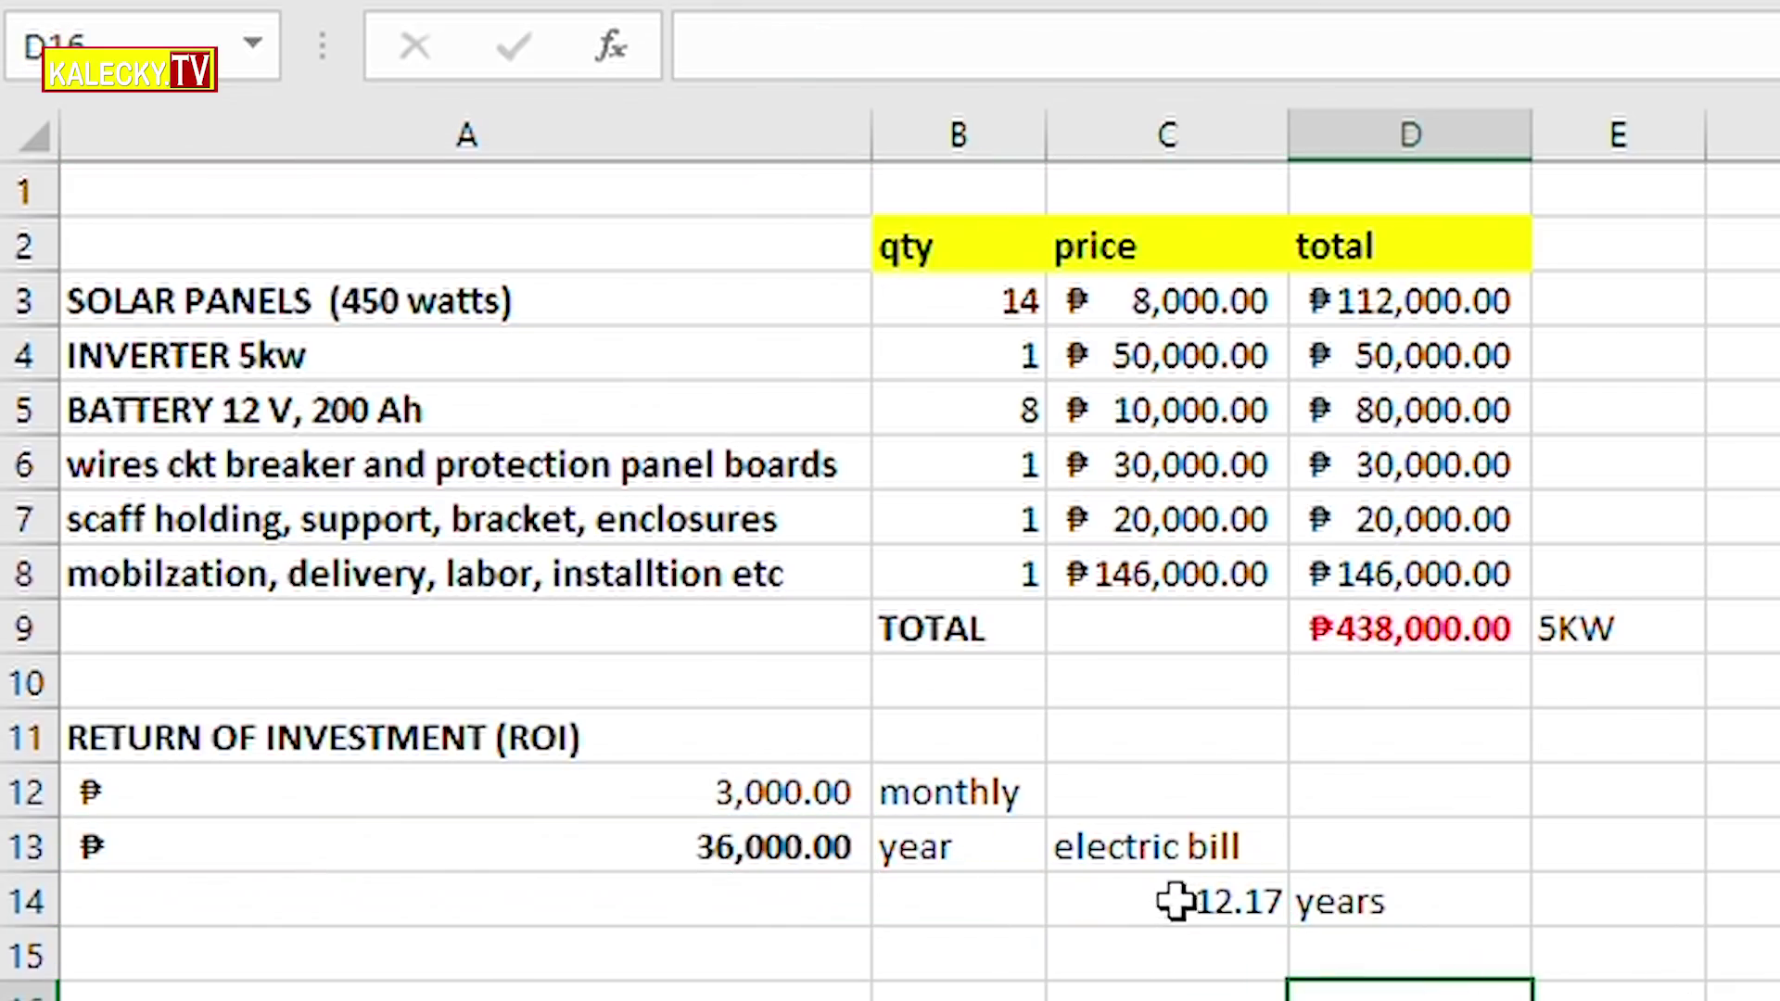
Step: Make the battery's price and total in C5:D5 bold
drag(1117, 408, 1441, 389)
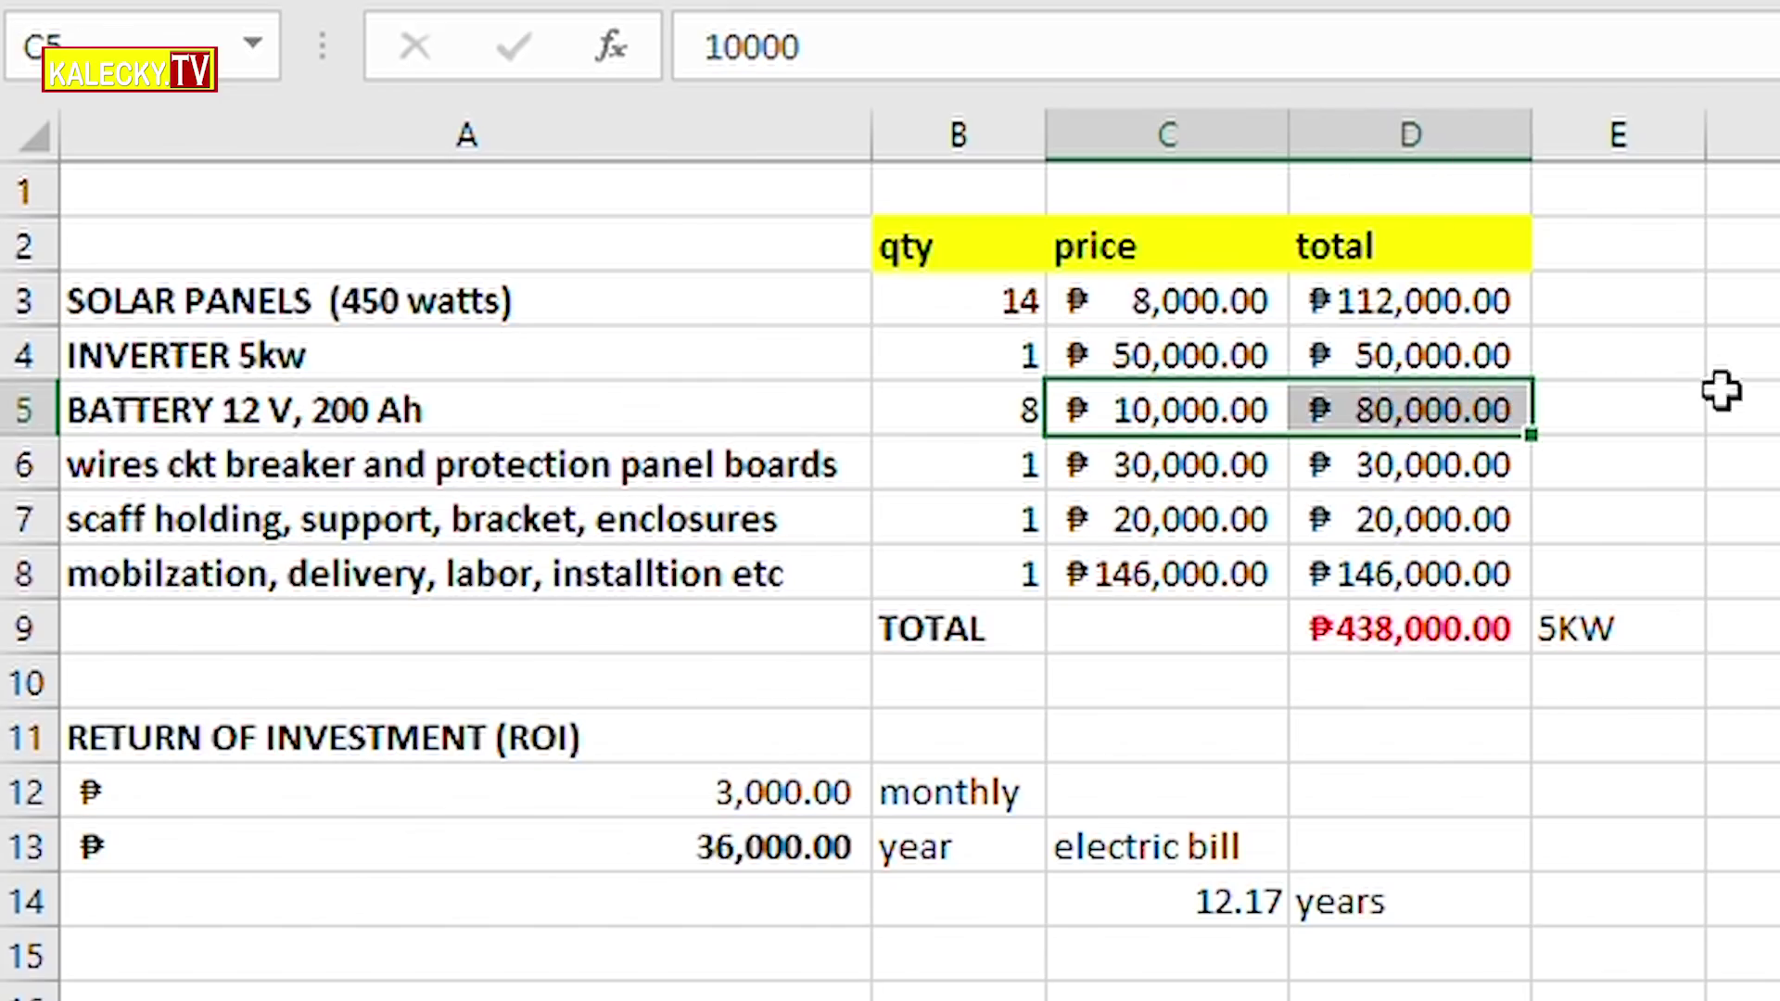
key(ctrl+b)
click(1779, 901)
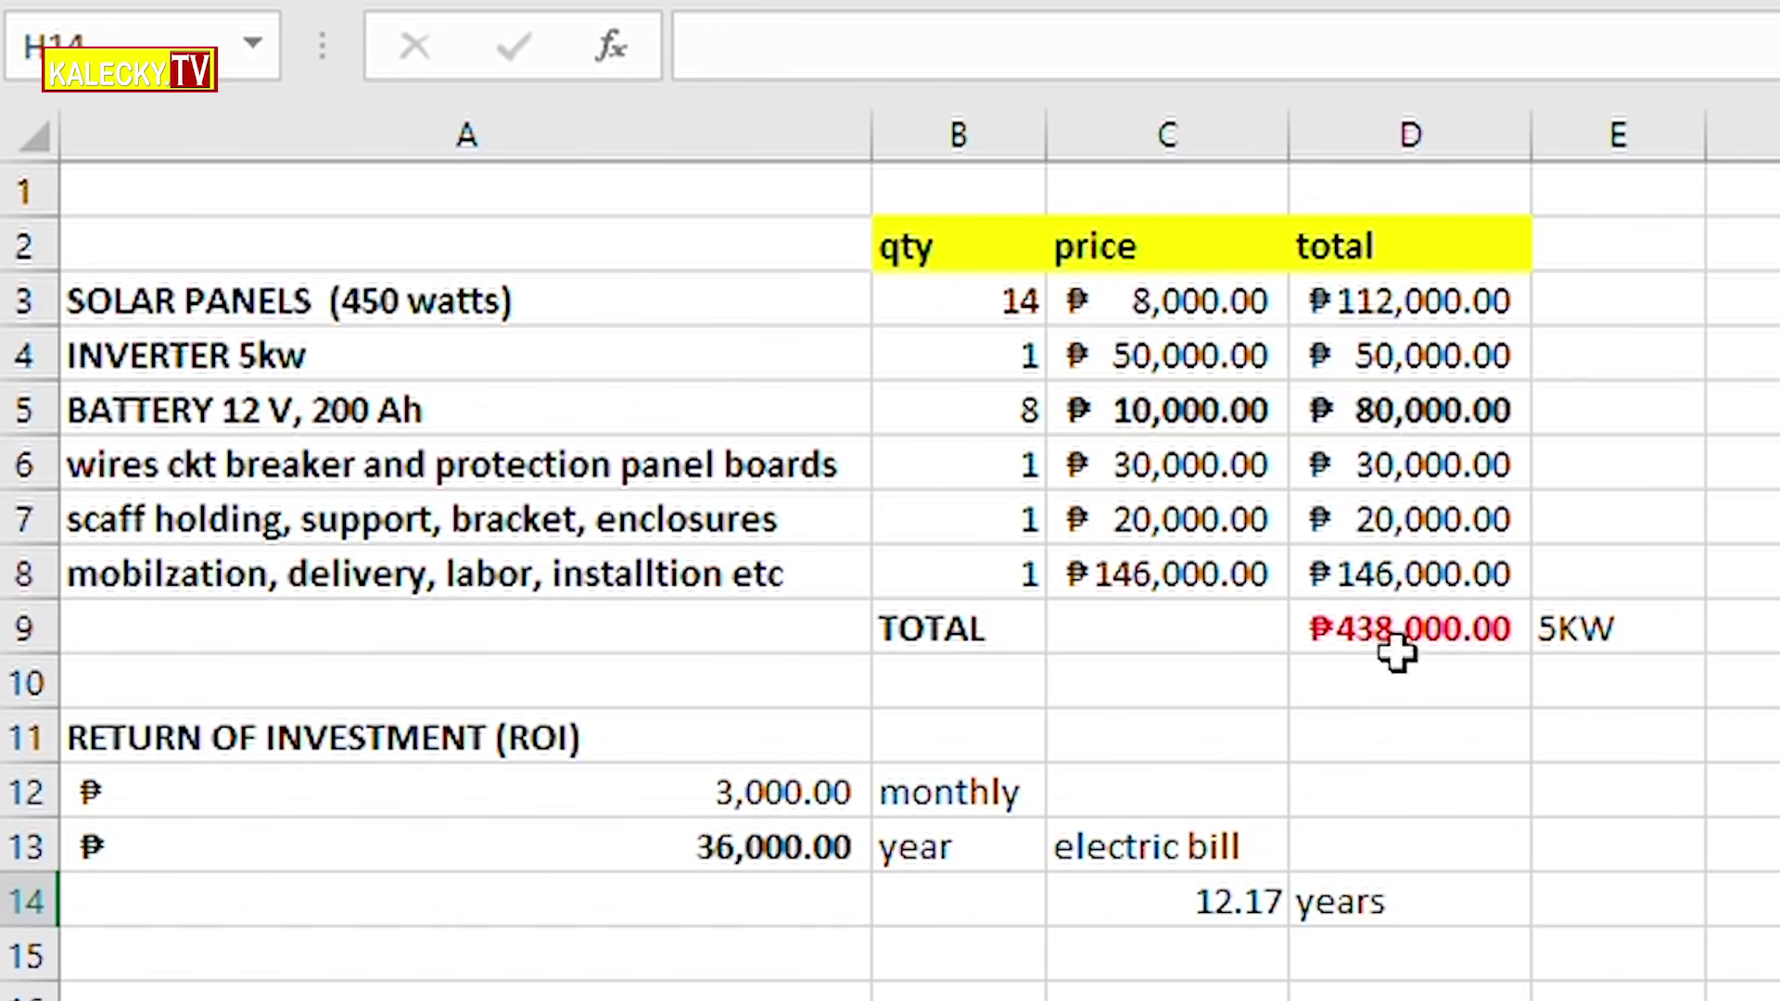
Step: Make the inverter's total in D4 bold and colour its text red
click(1307, 358)
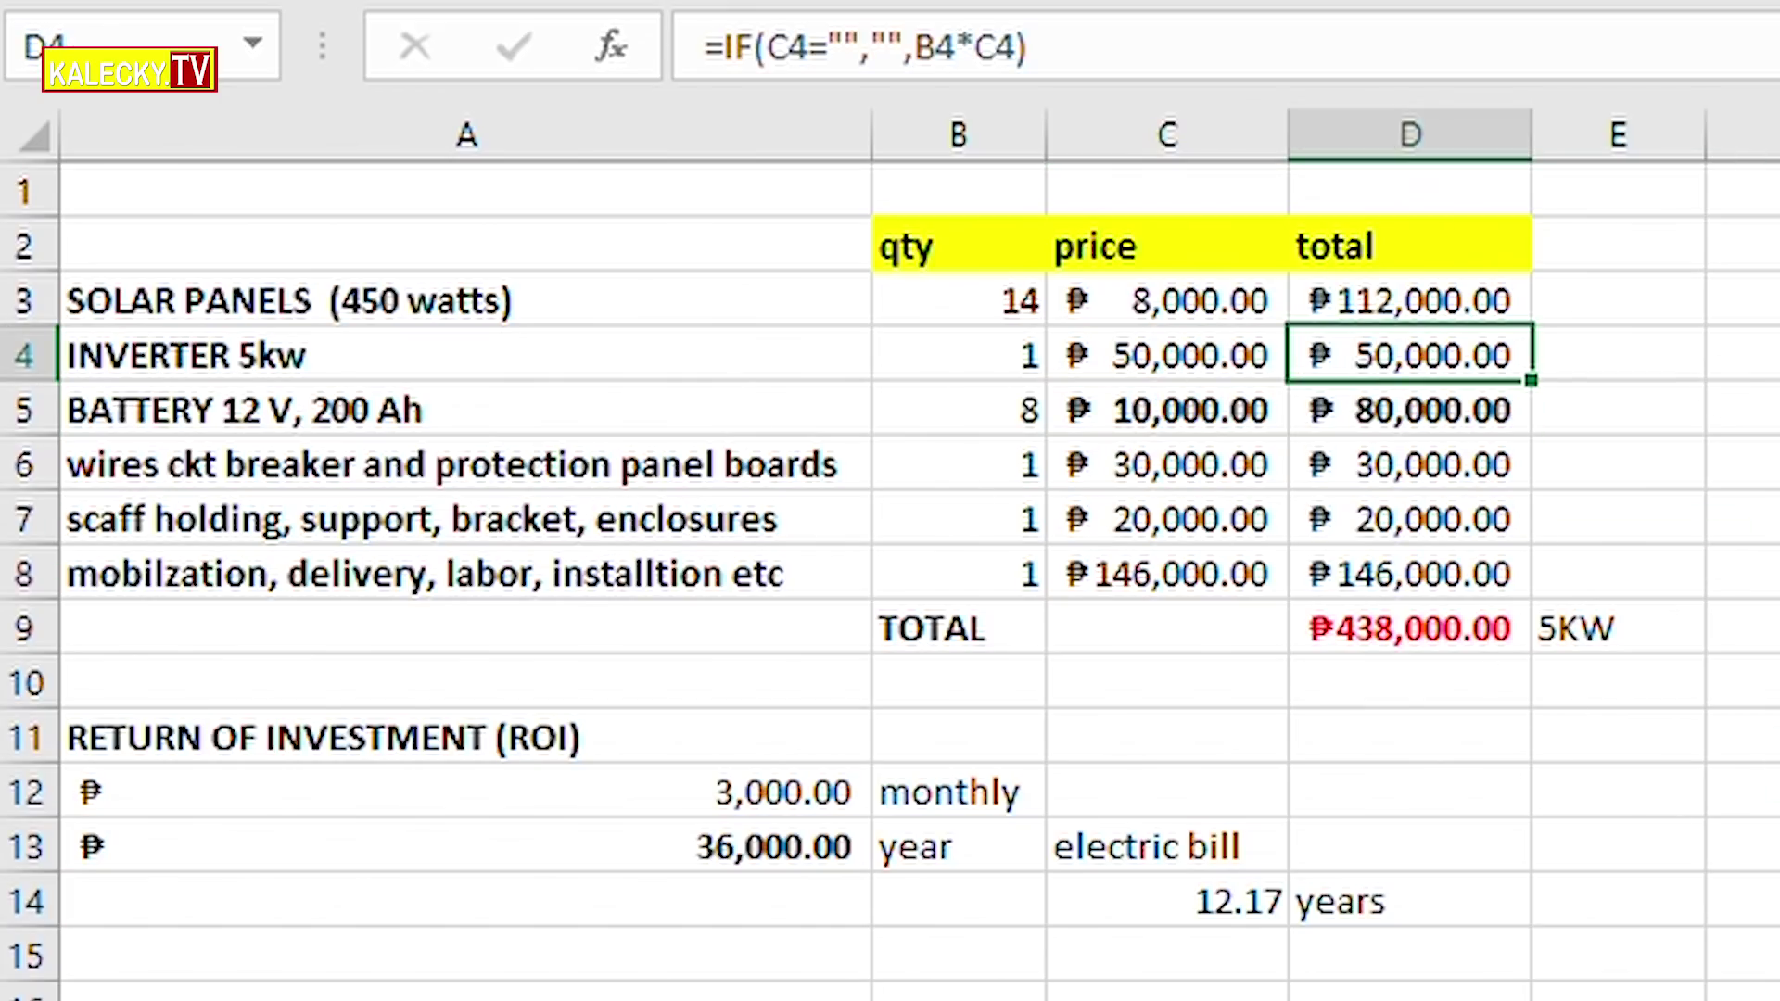
key(ctrl+b)
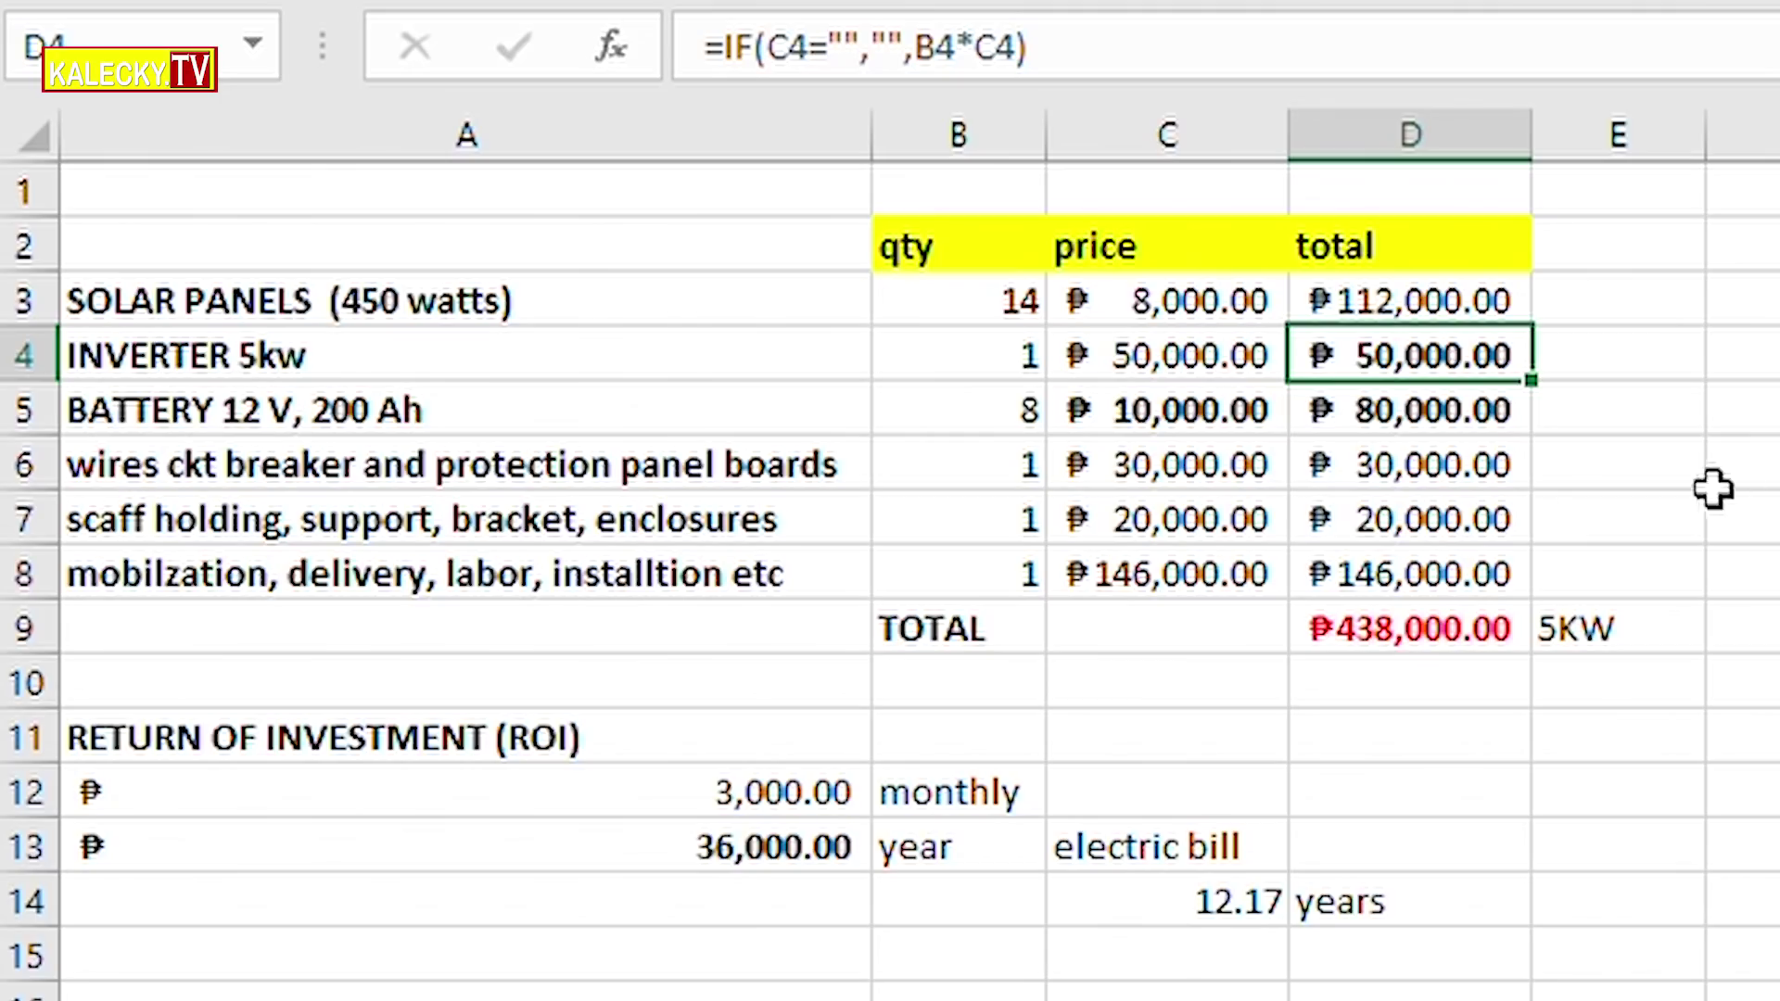
click(947, 0)
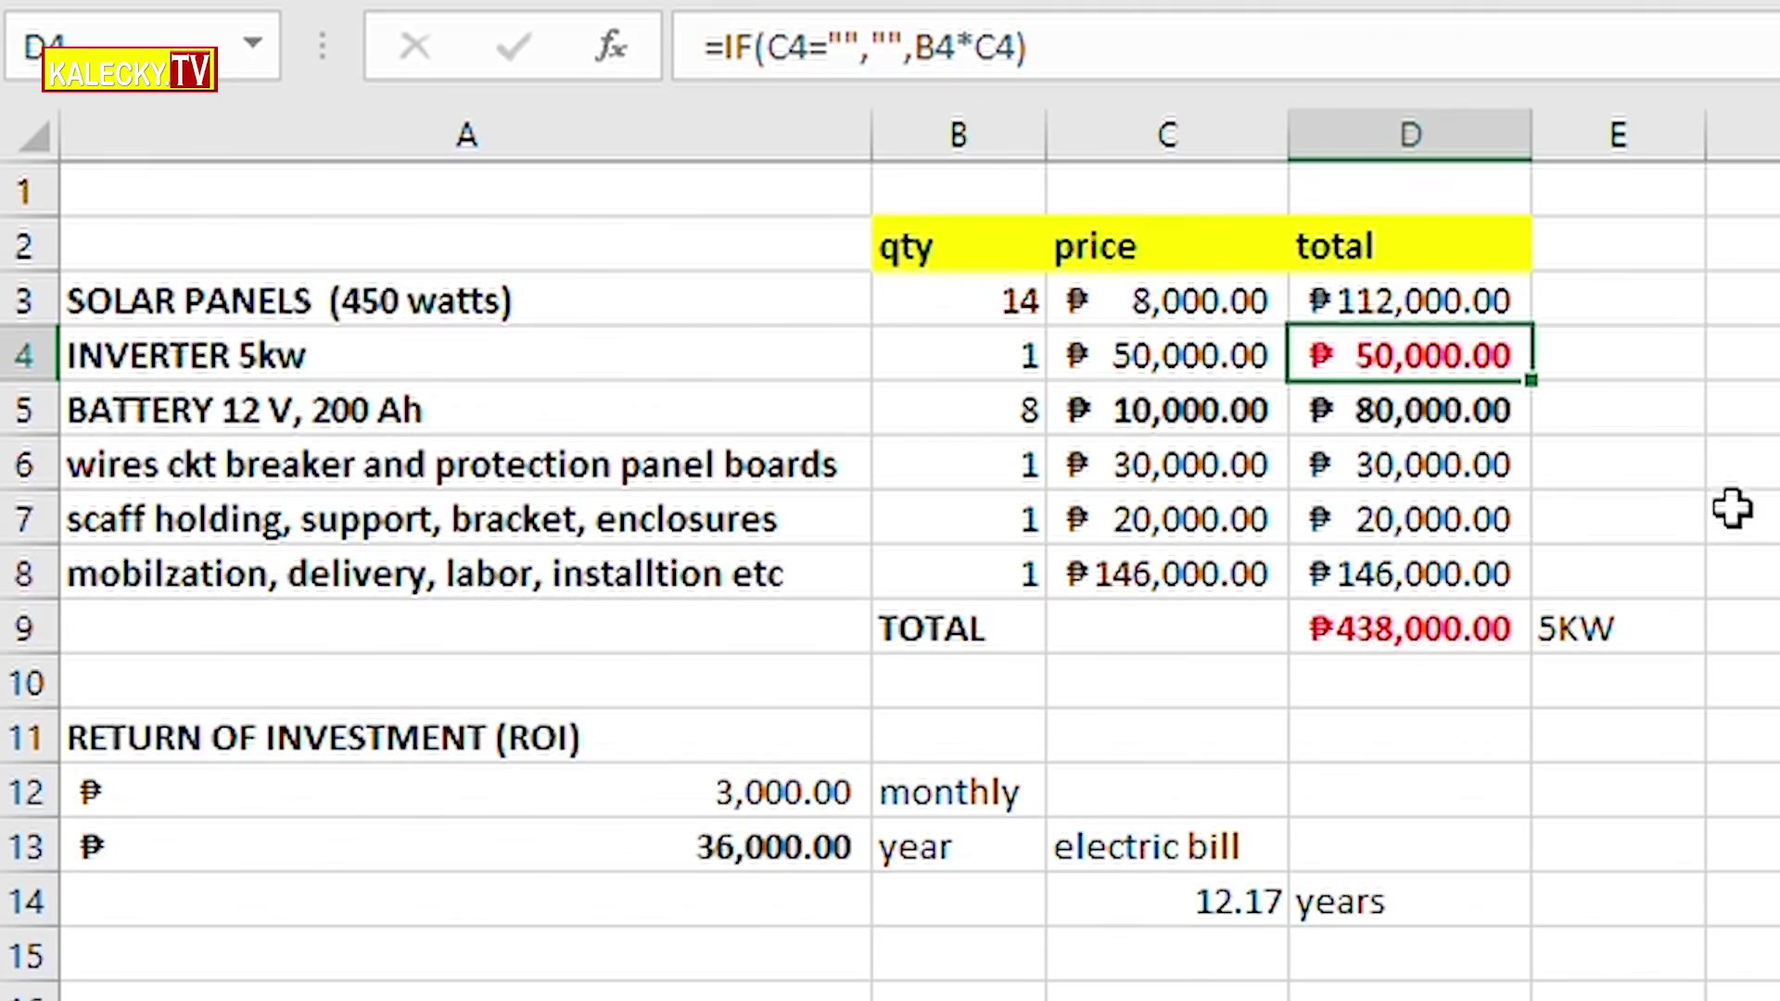
Step: Colour the battery's total in D5 red
click(1461, 412)
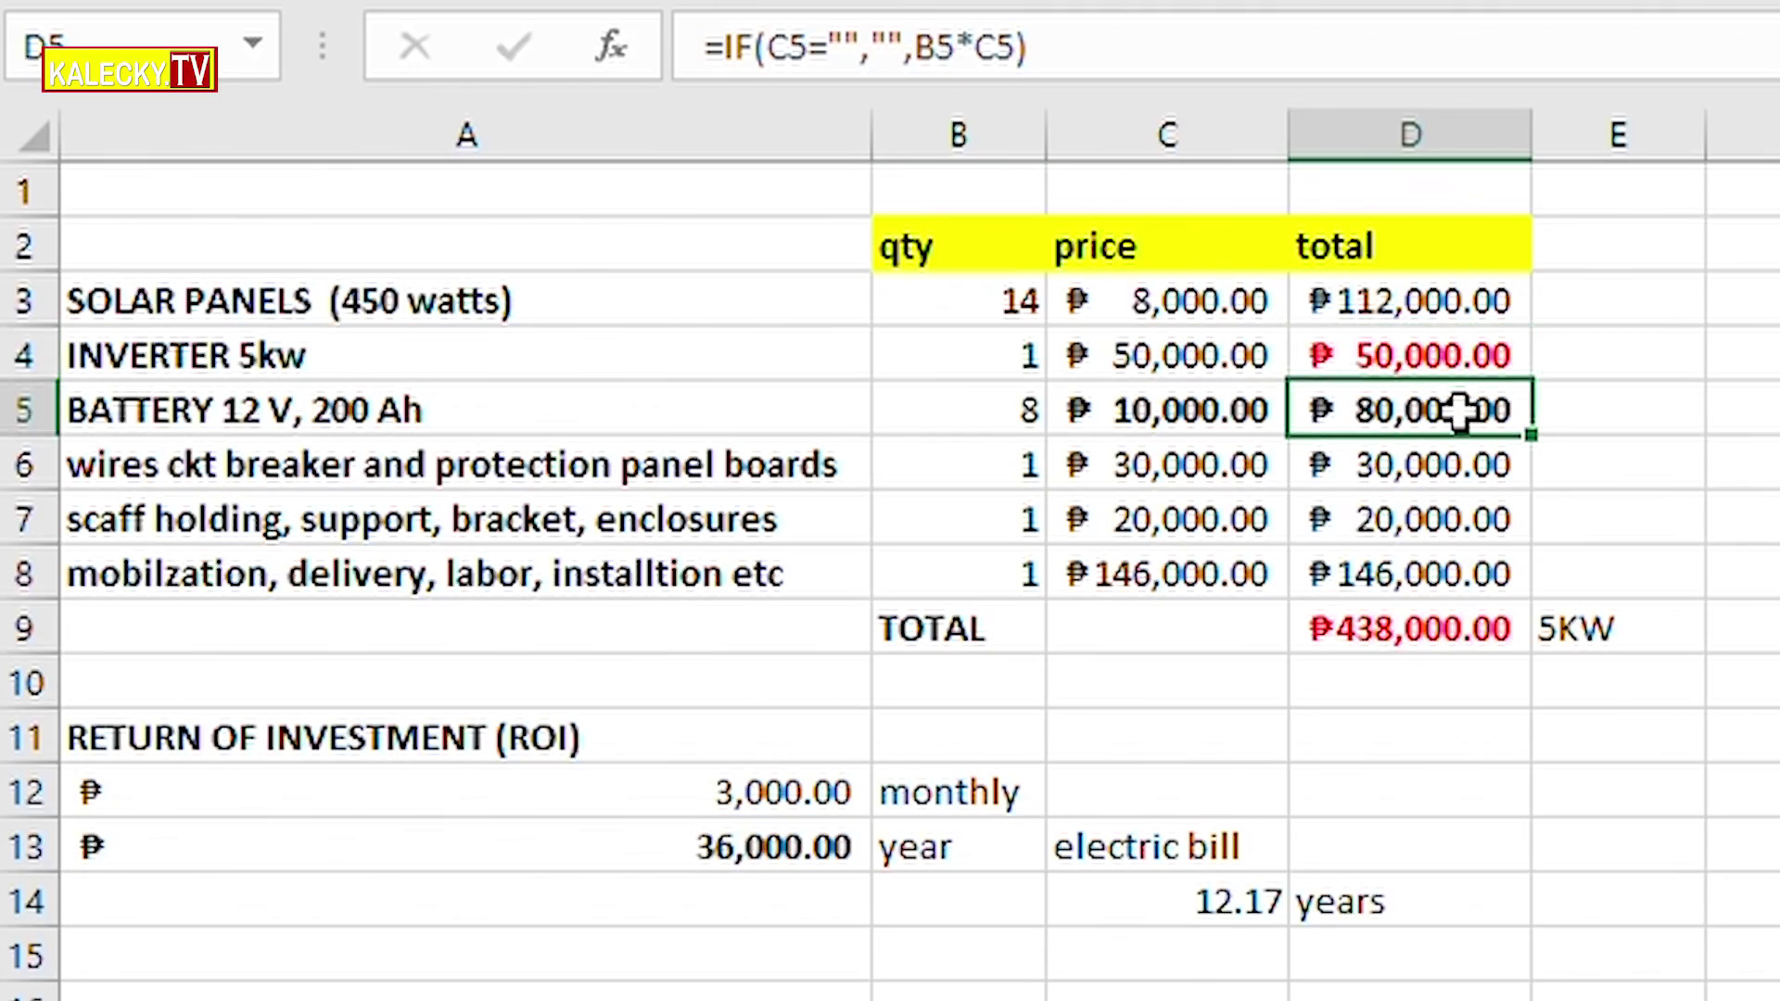
click(1040, 2)
click(1689, 466)
click(1693, 422)
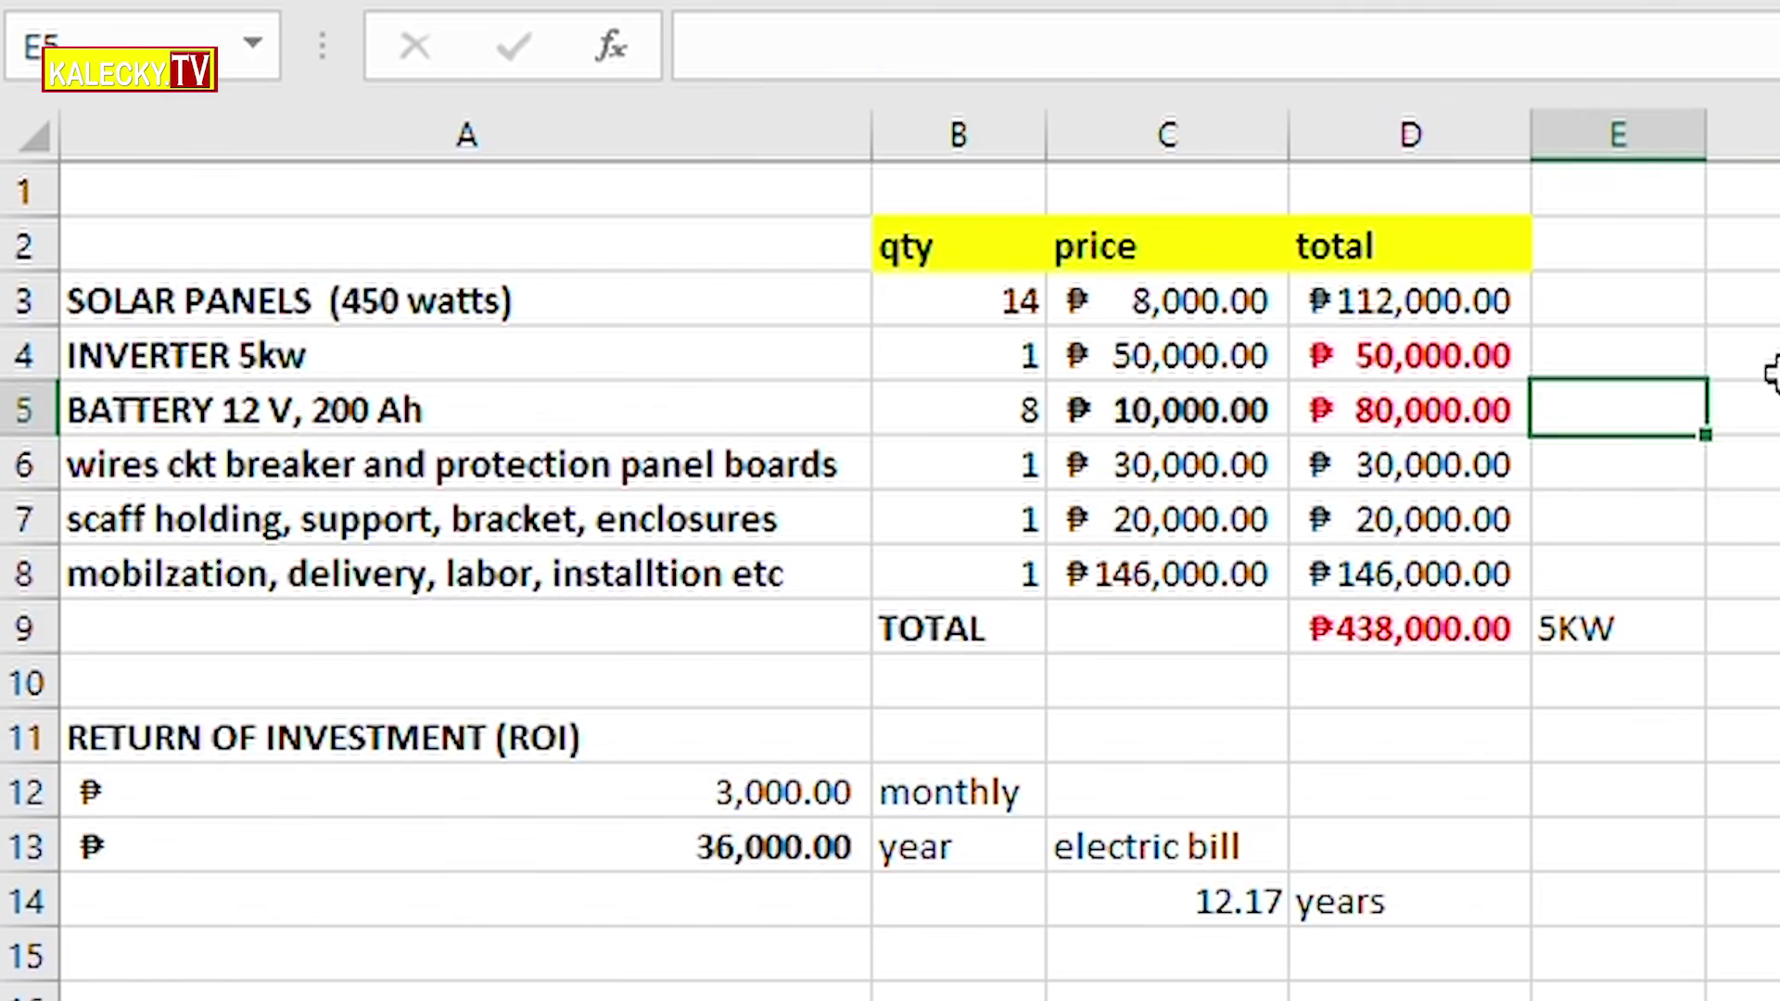
click(1275, 910)
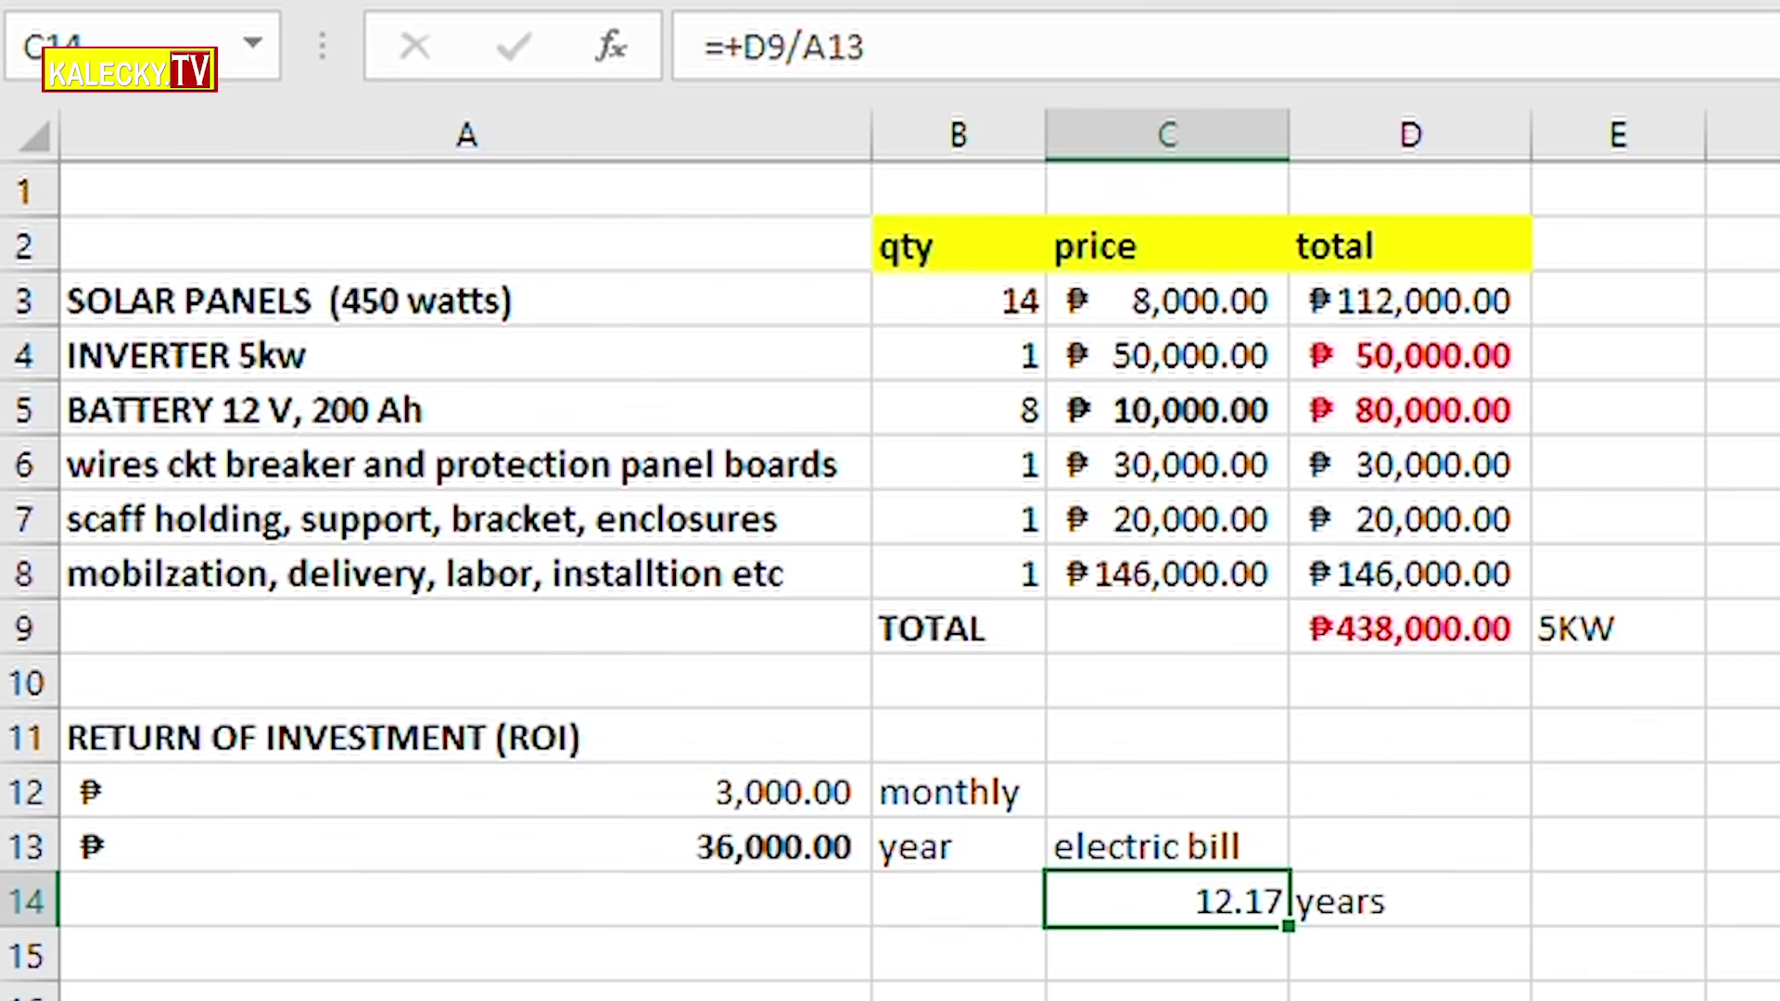
Step: Set the battery quantity in B5 with the formula =8*3
click(1577, 391)
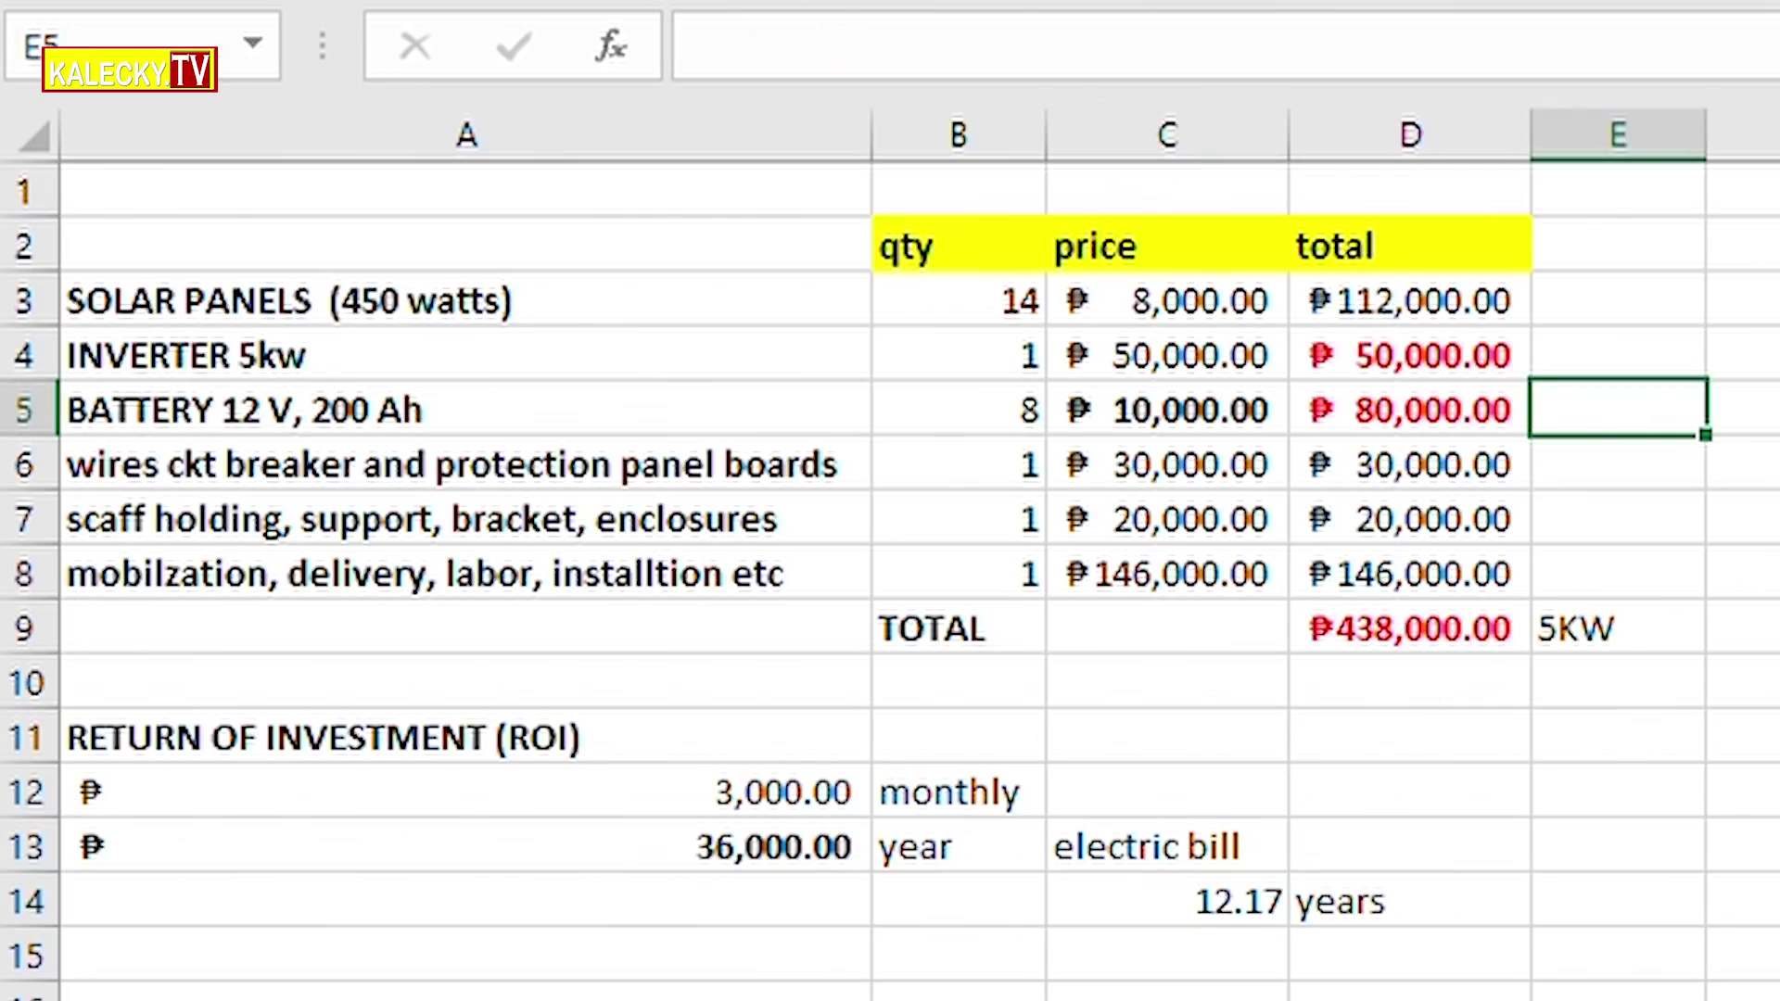
key(Left)
key(Left)
key(Left)
key(Right)
key(Left)
key(F2)
text(*3)
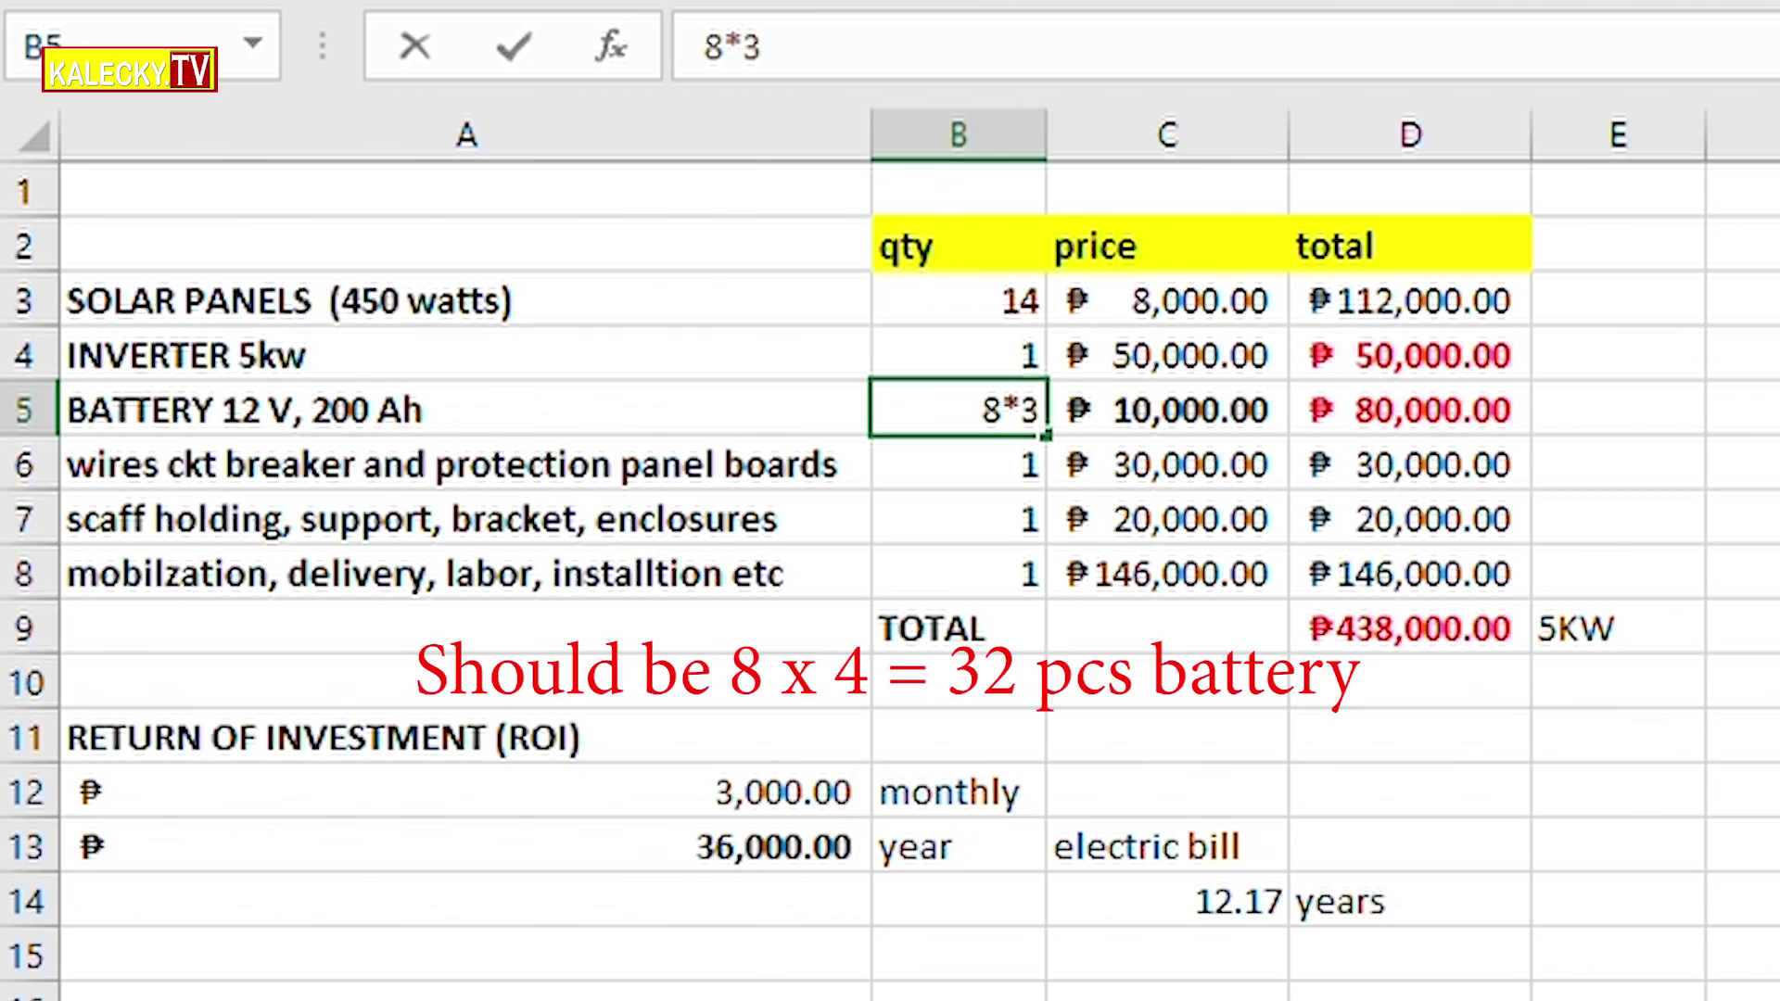
key(Tab)
key(shift+Tab)
key(F2)
key(Home)
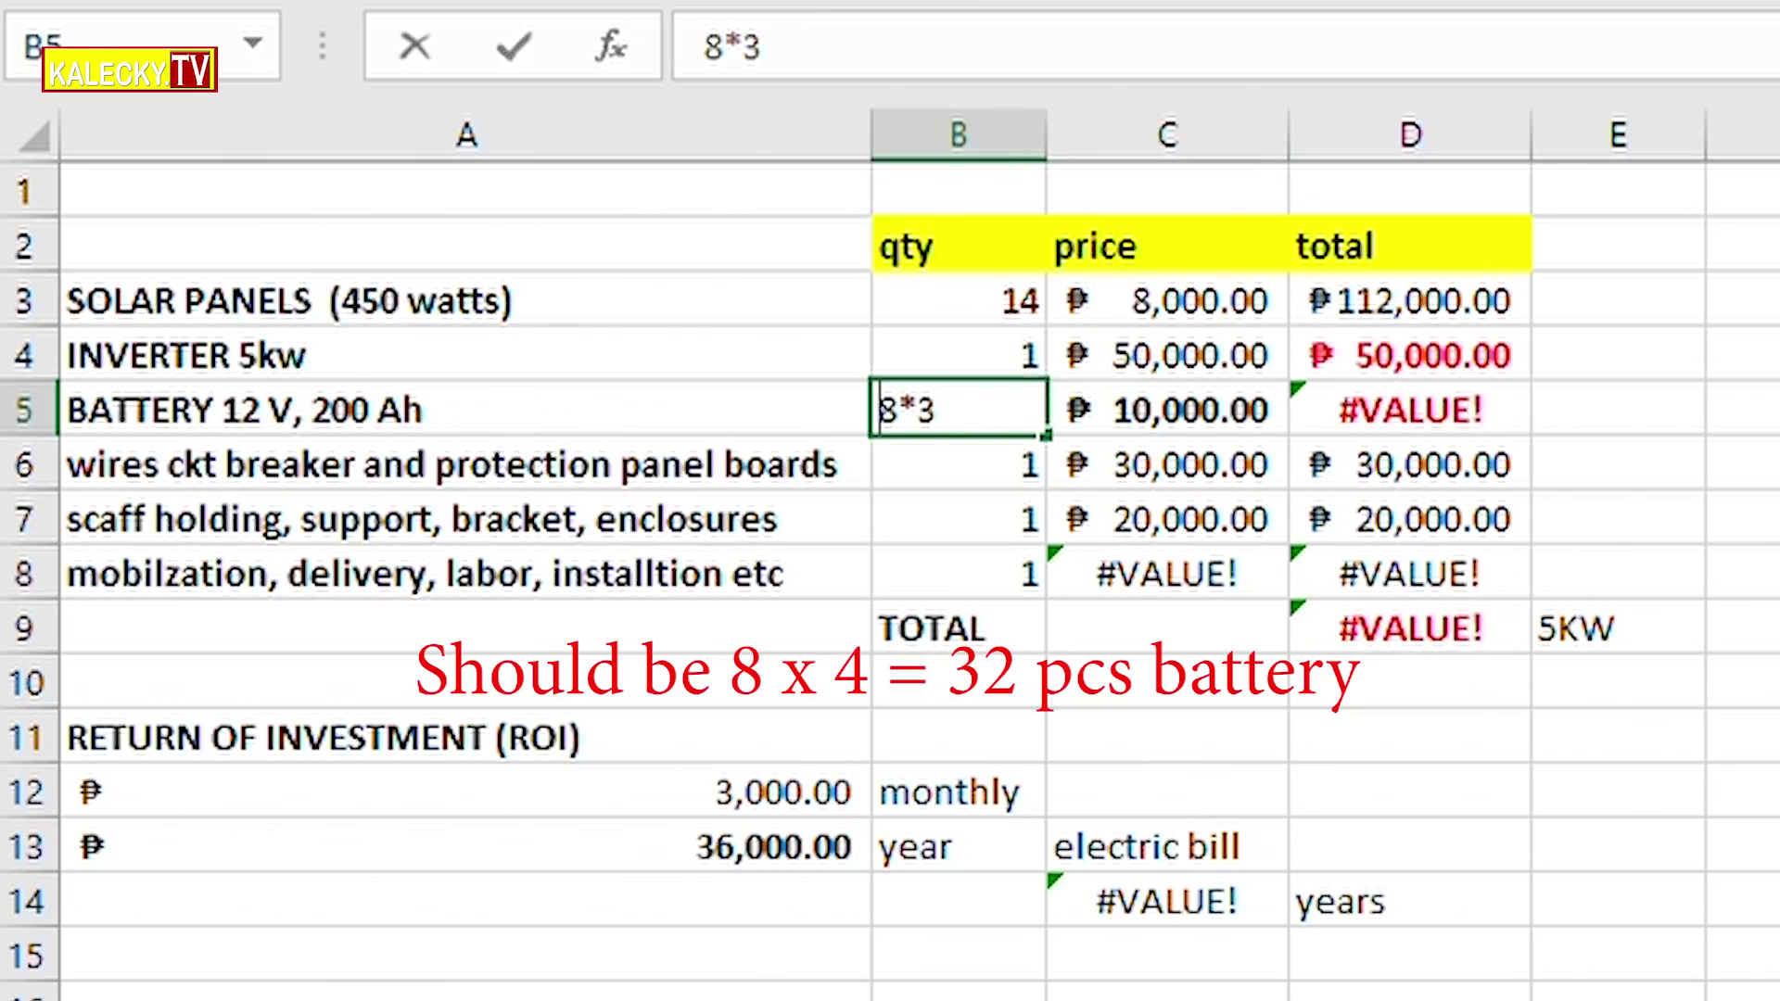
text(=)
key(Tab)
key(shift+Tab)
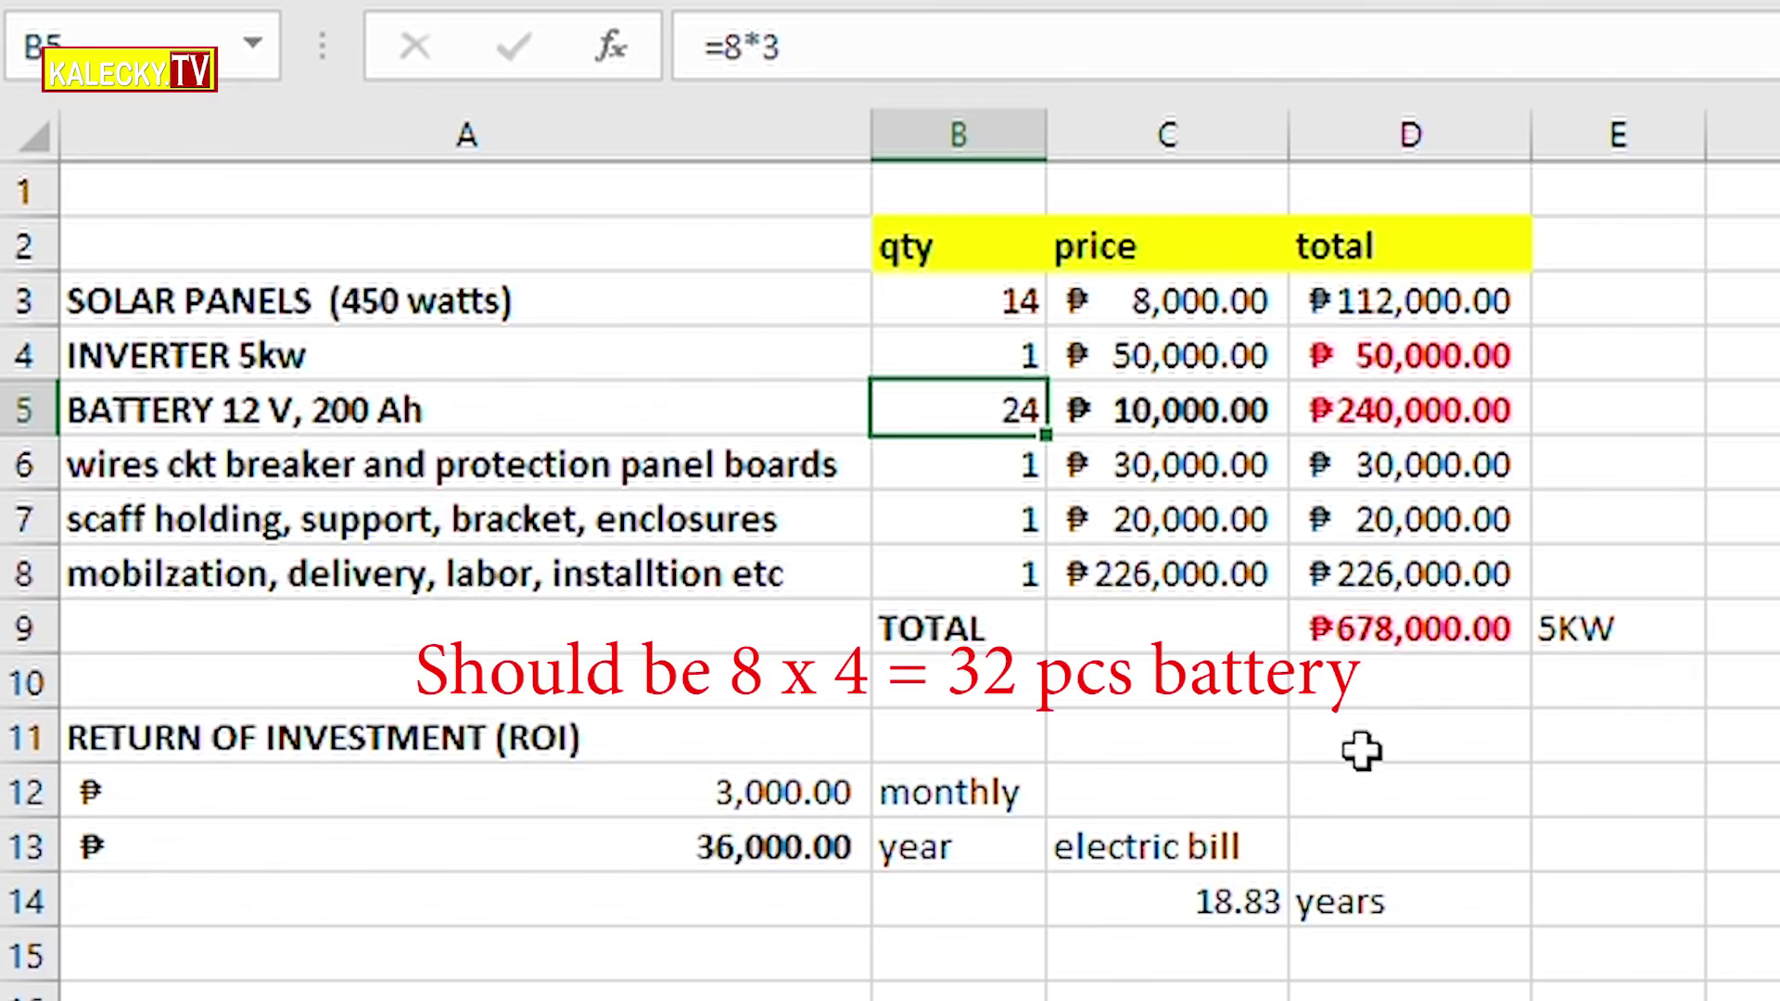
Step: Check the battery total, the overall total in D9, the monthly bill in A12 and the payback years in C14
key(Tab)
key(Tab)
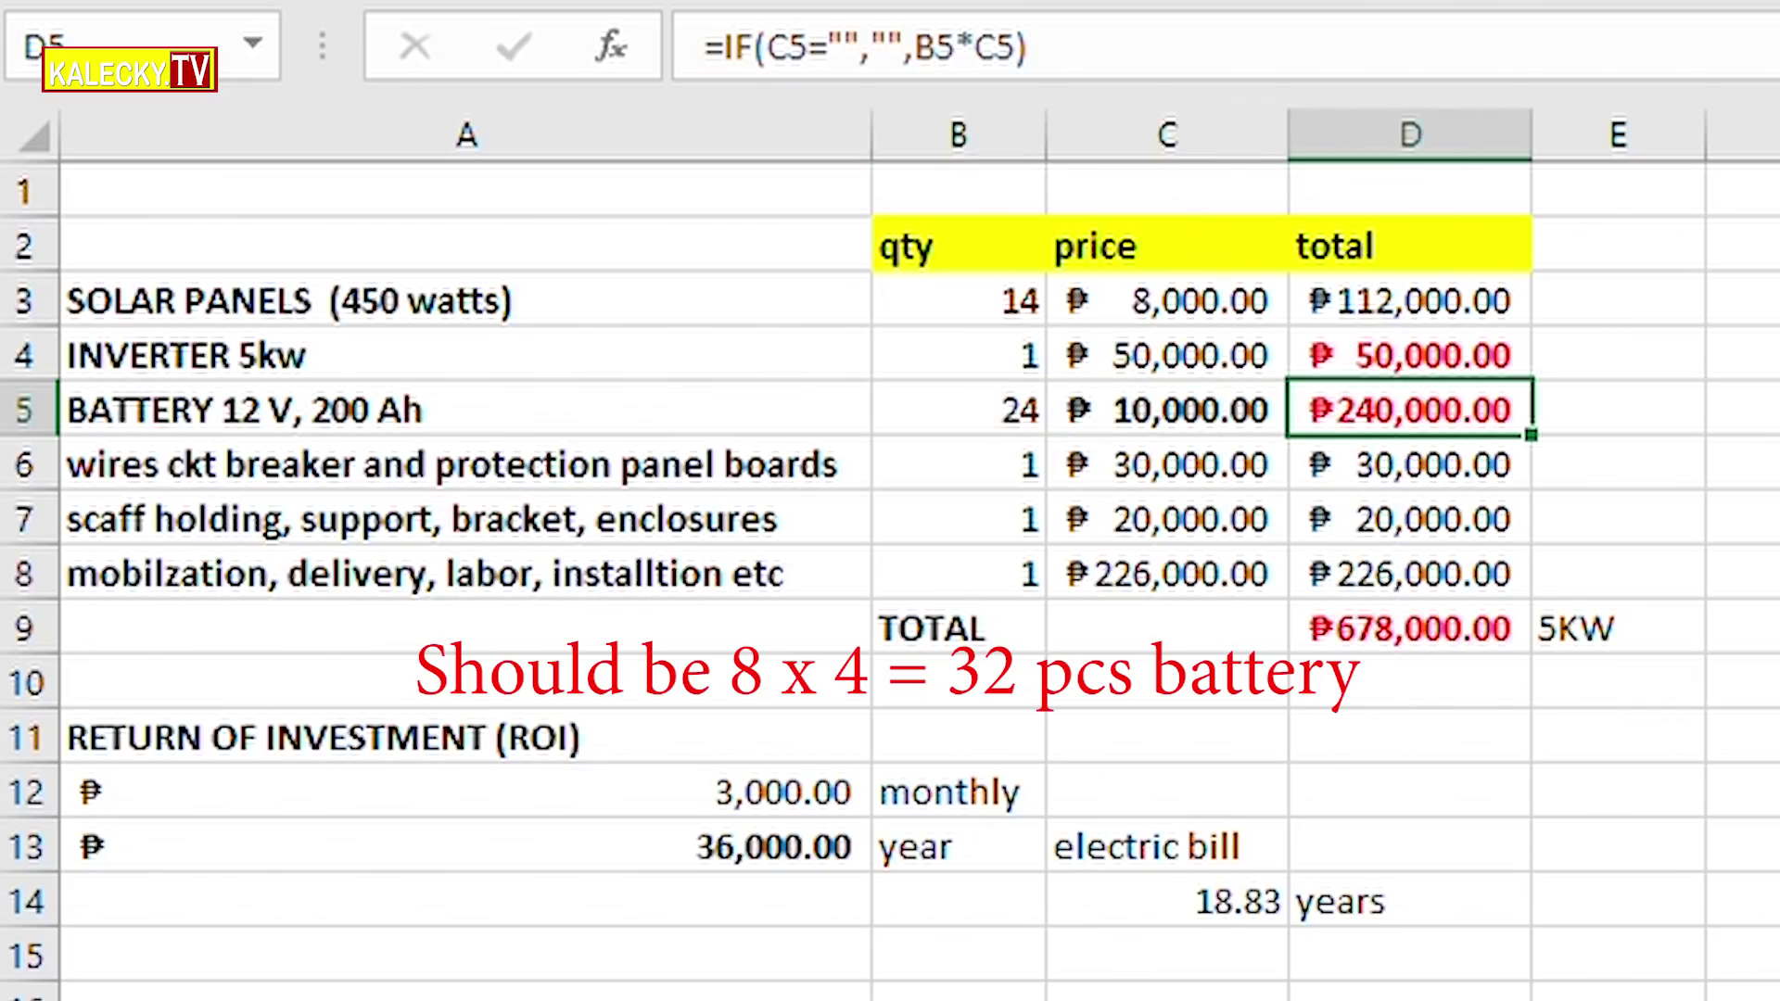
click(1452, 649)
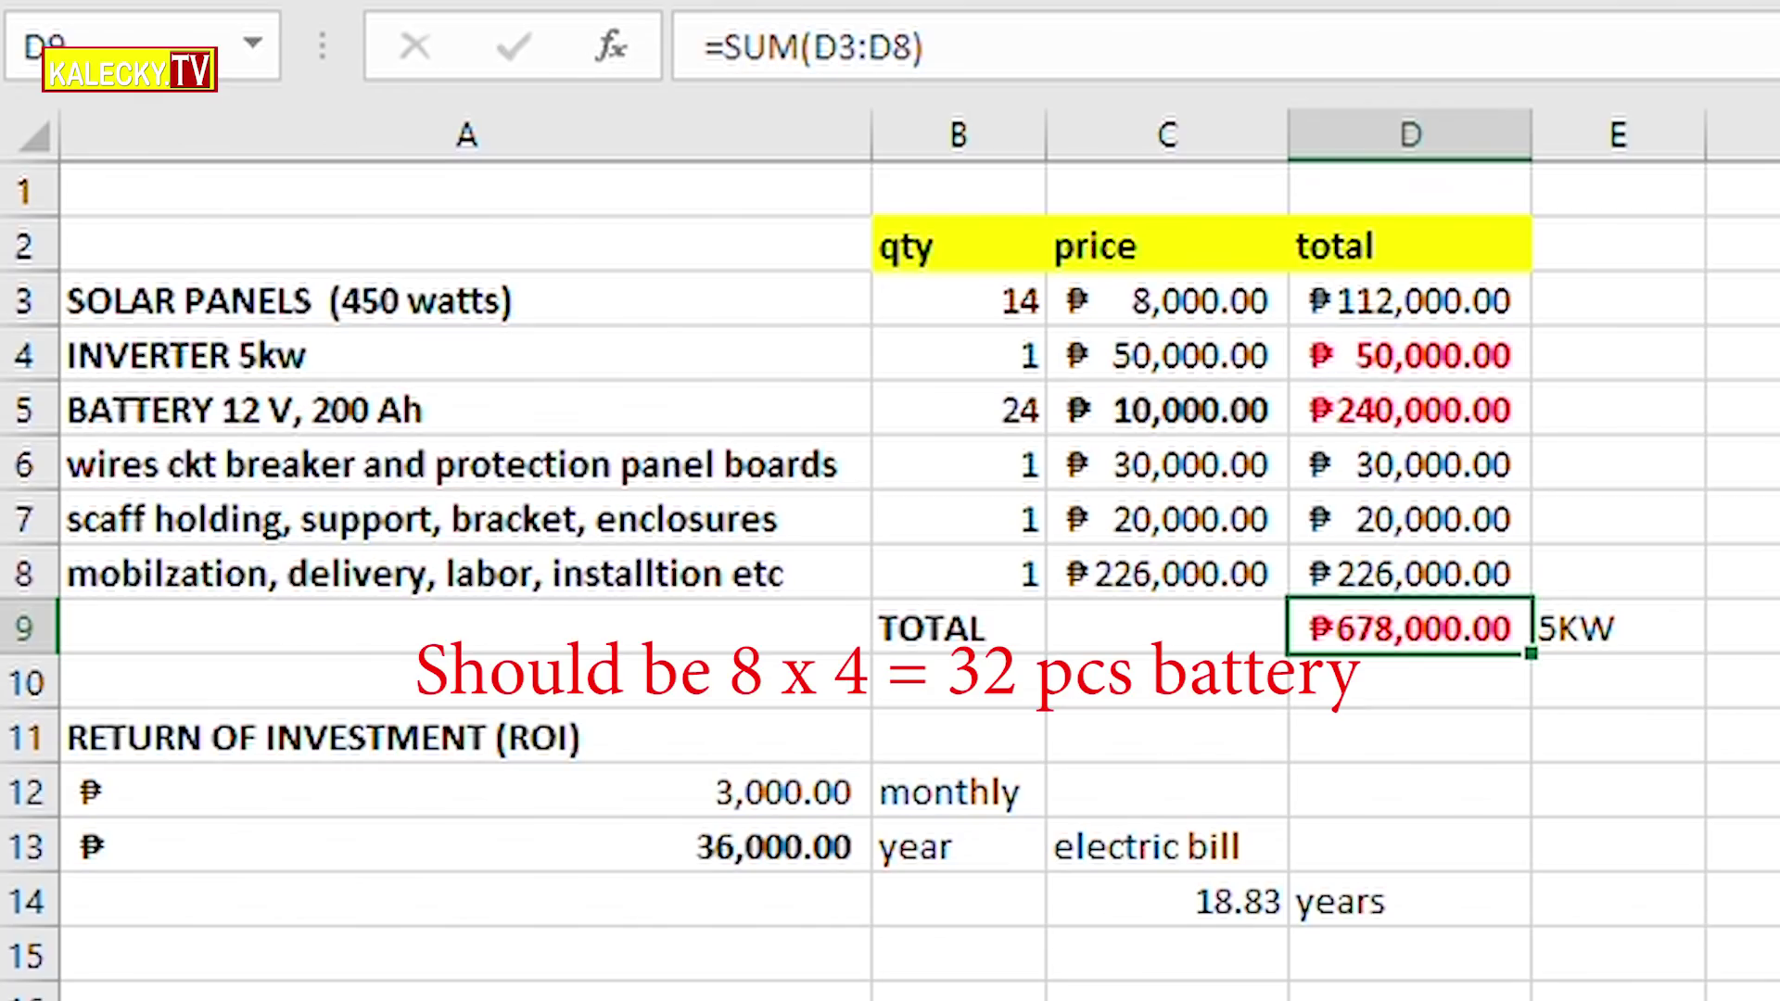
click(671, 794)
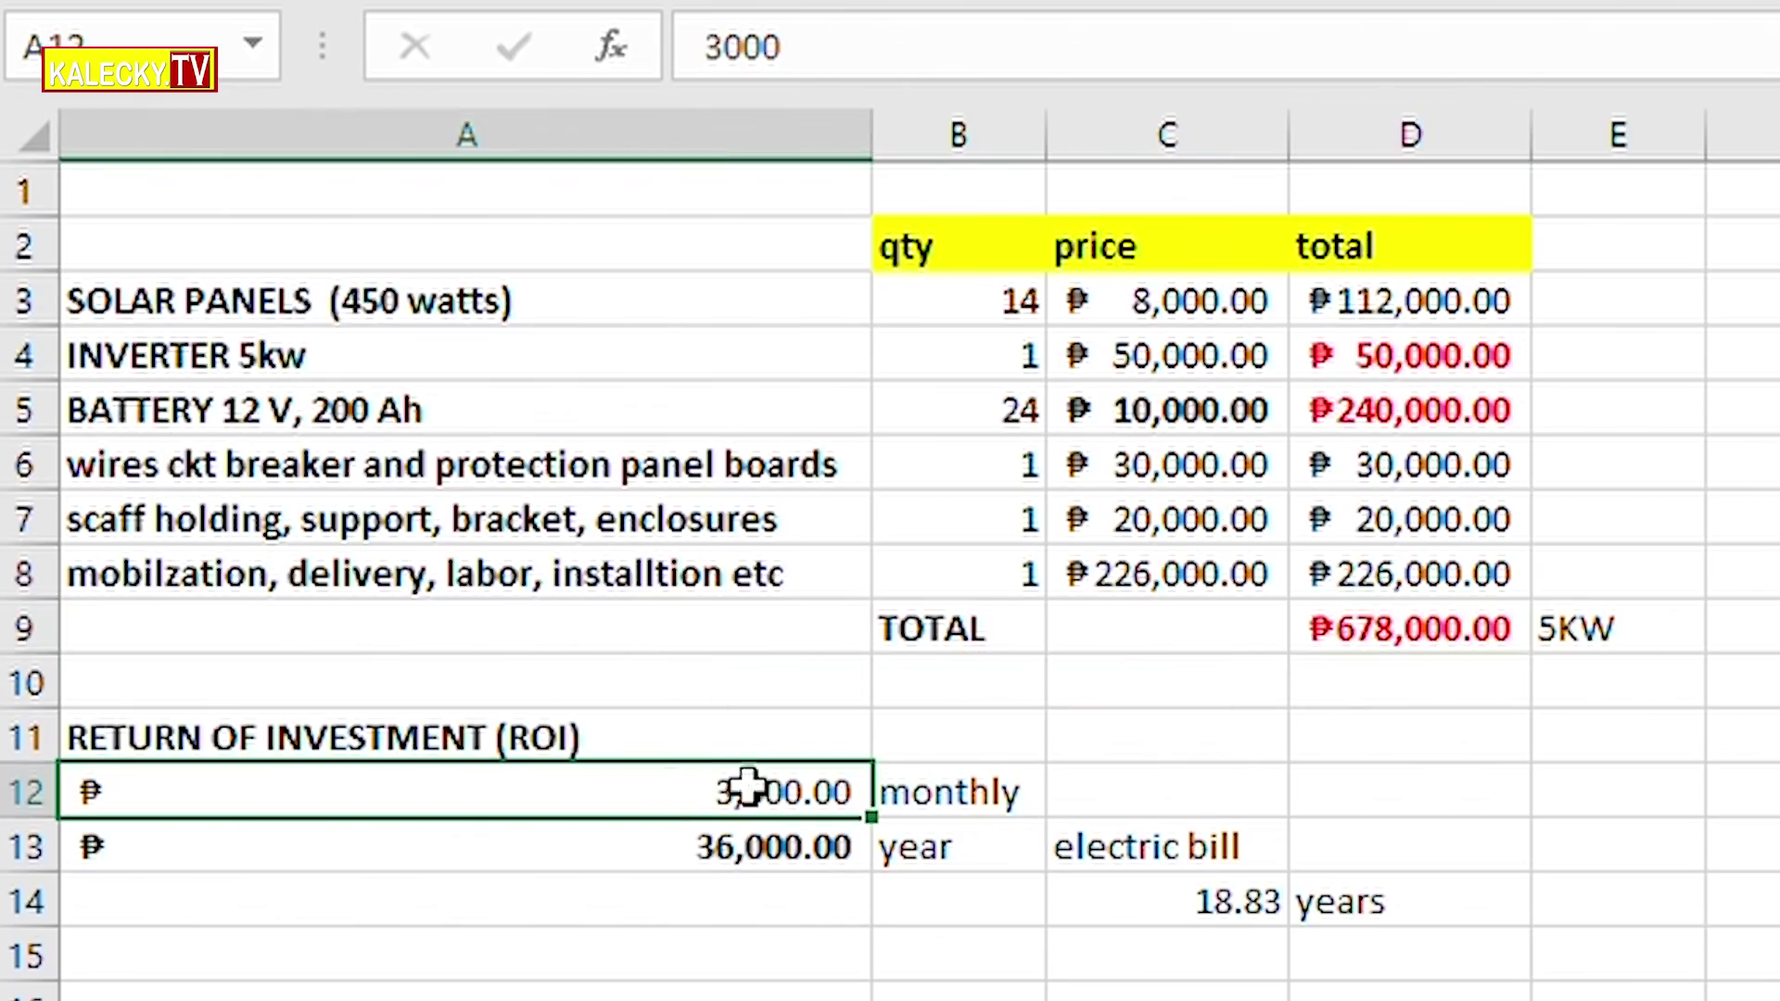
click(1391, 628)
click(853, 802)
click(1224, 895)
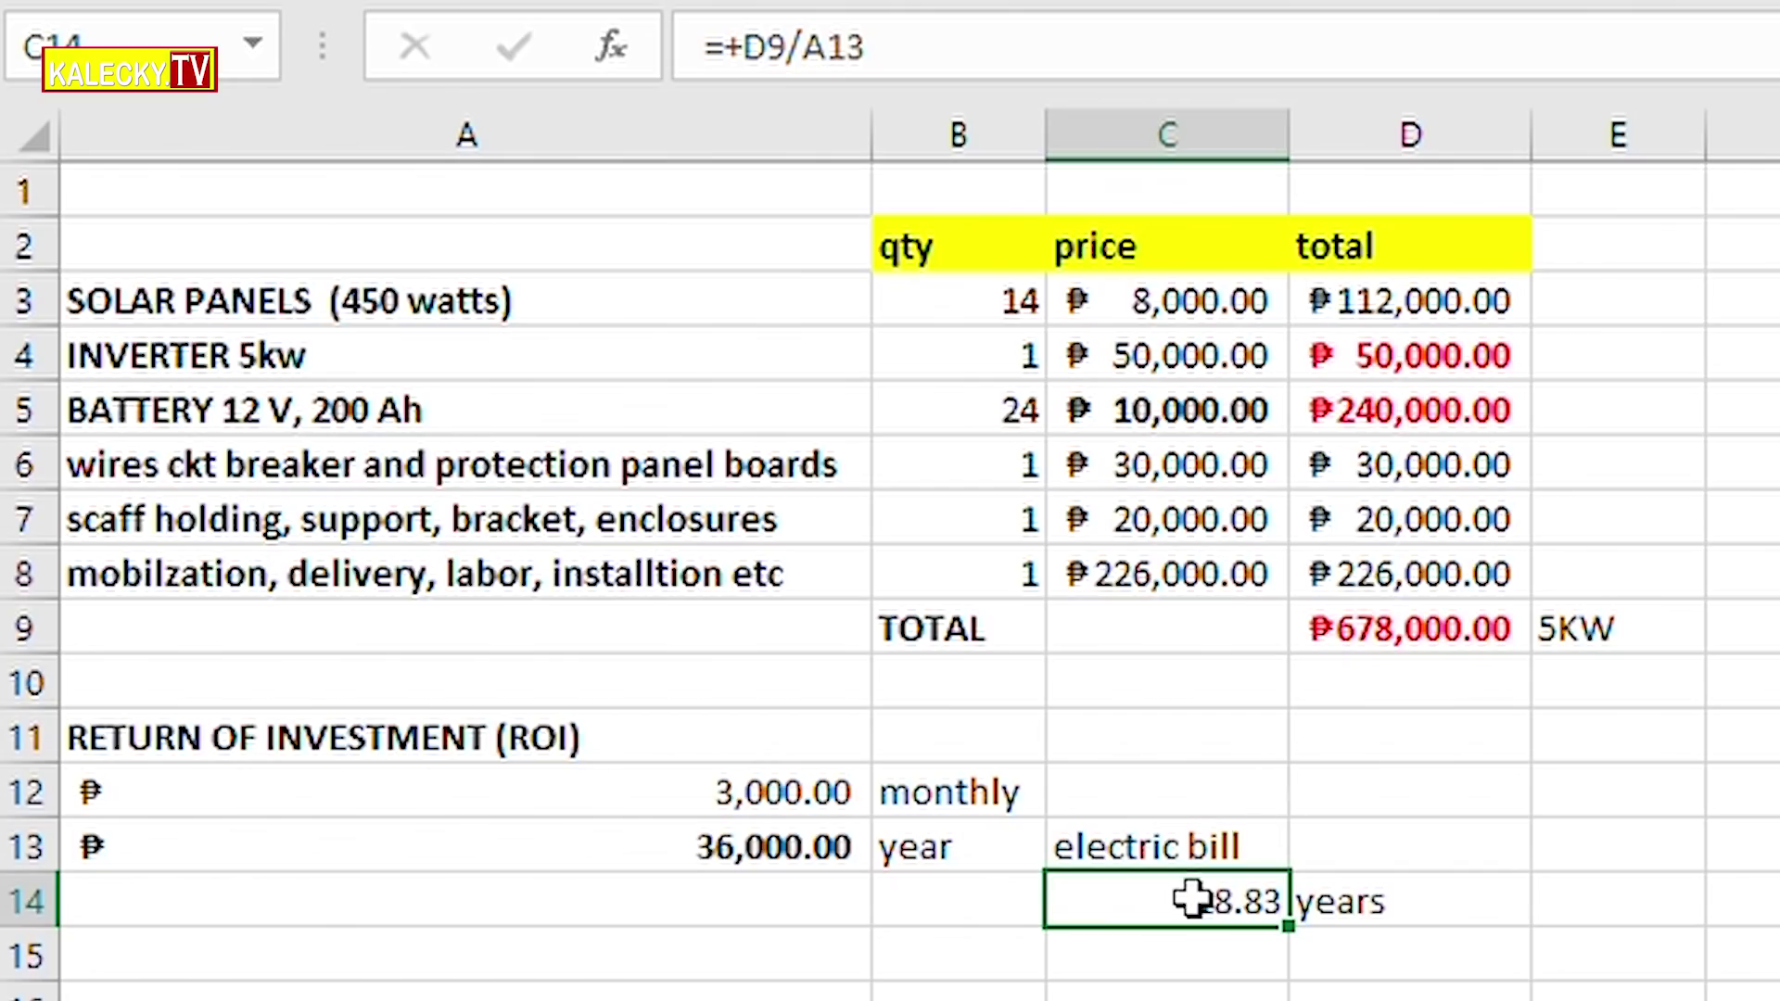
Step: Set the battery quantity in B5 with the formula +24+8 and check the payback years in C14
click(1029, 409)
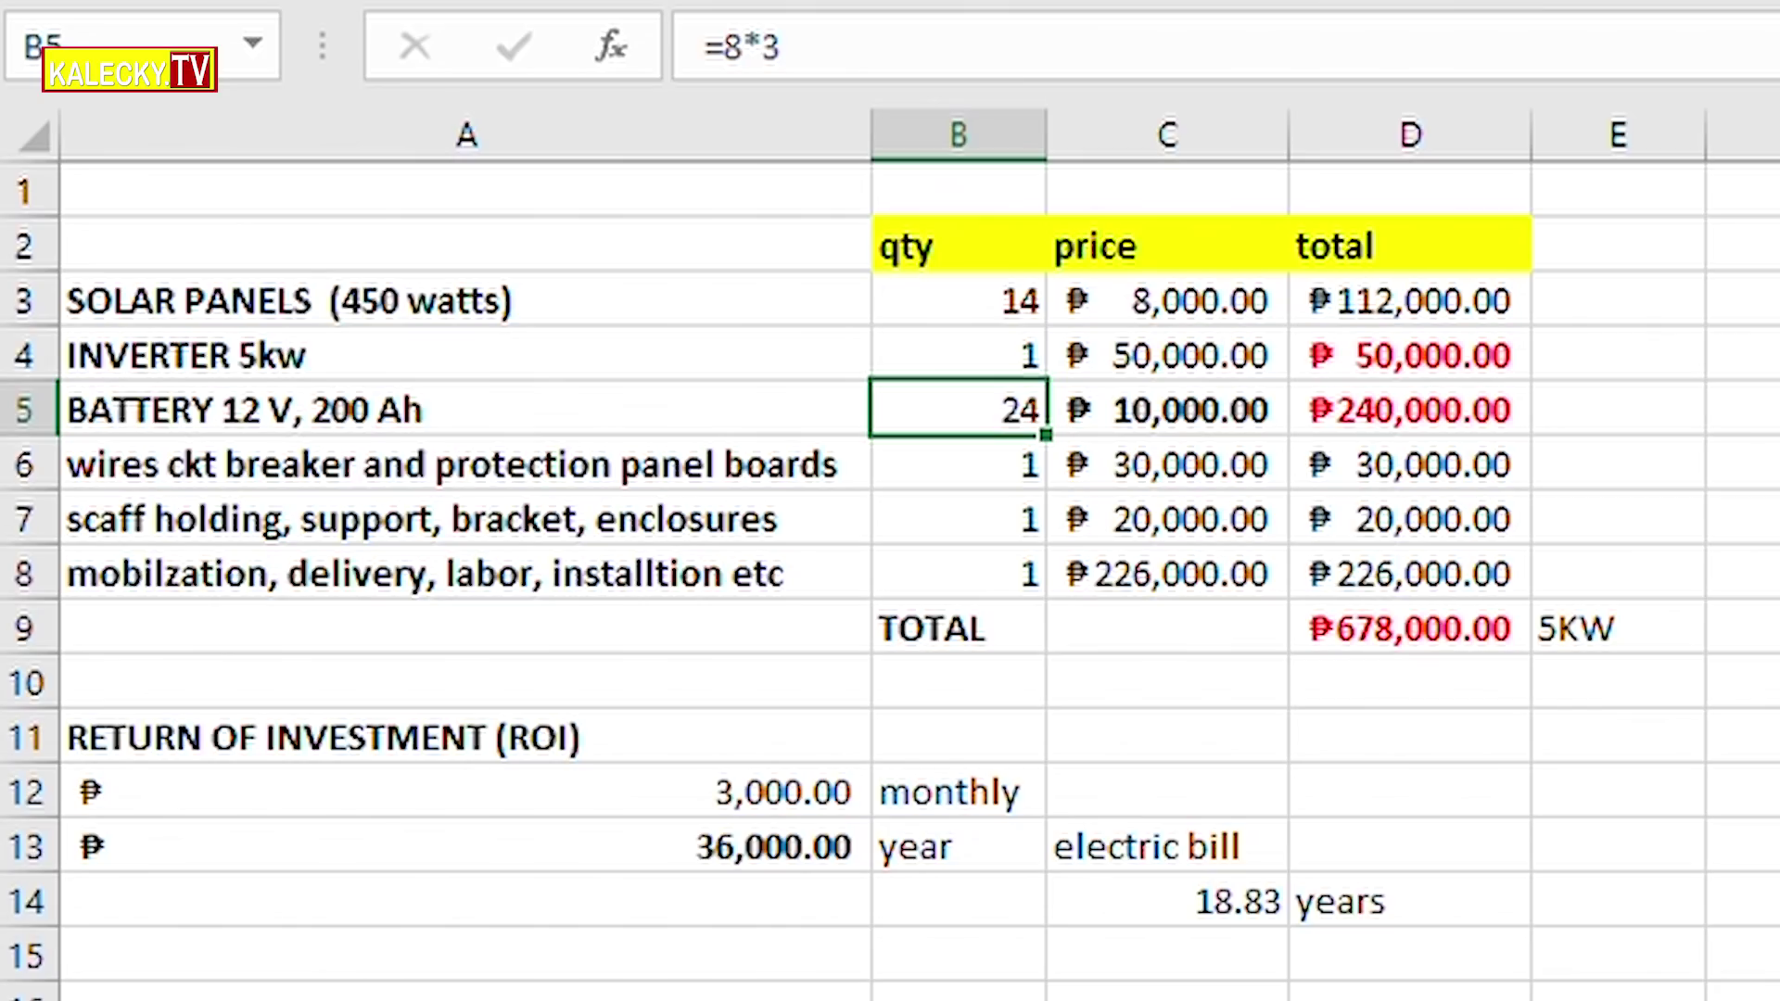
text(+24+)
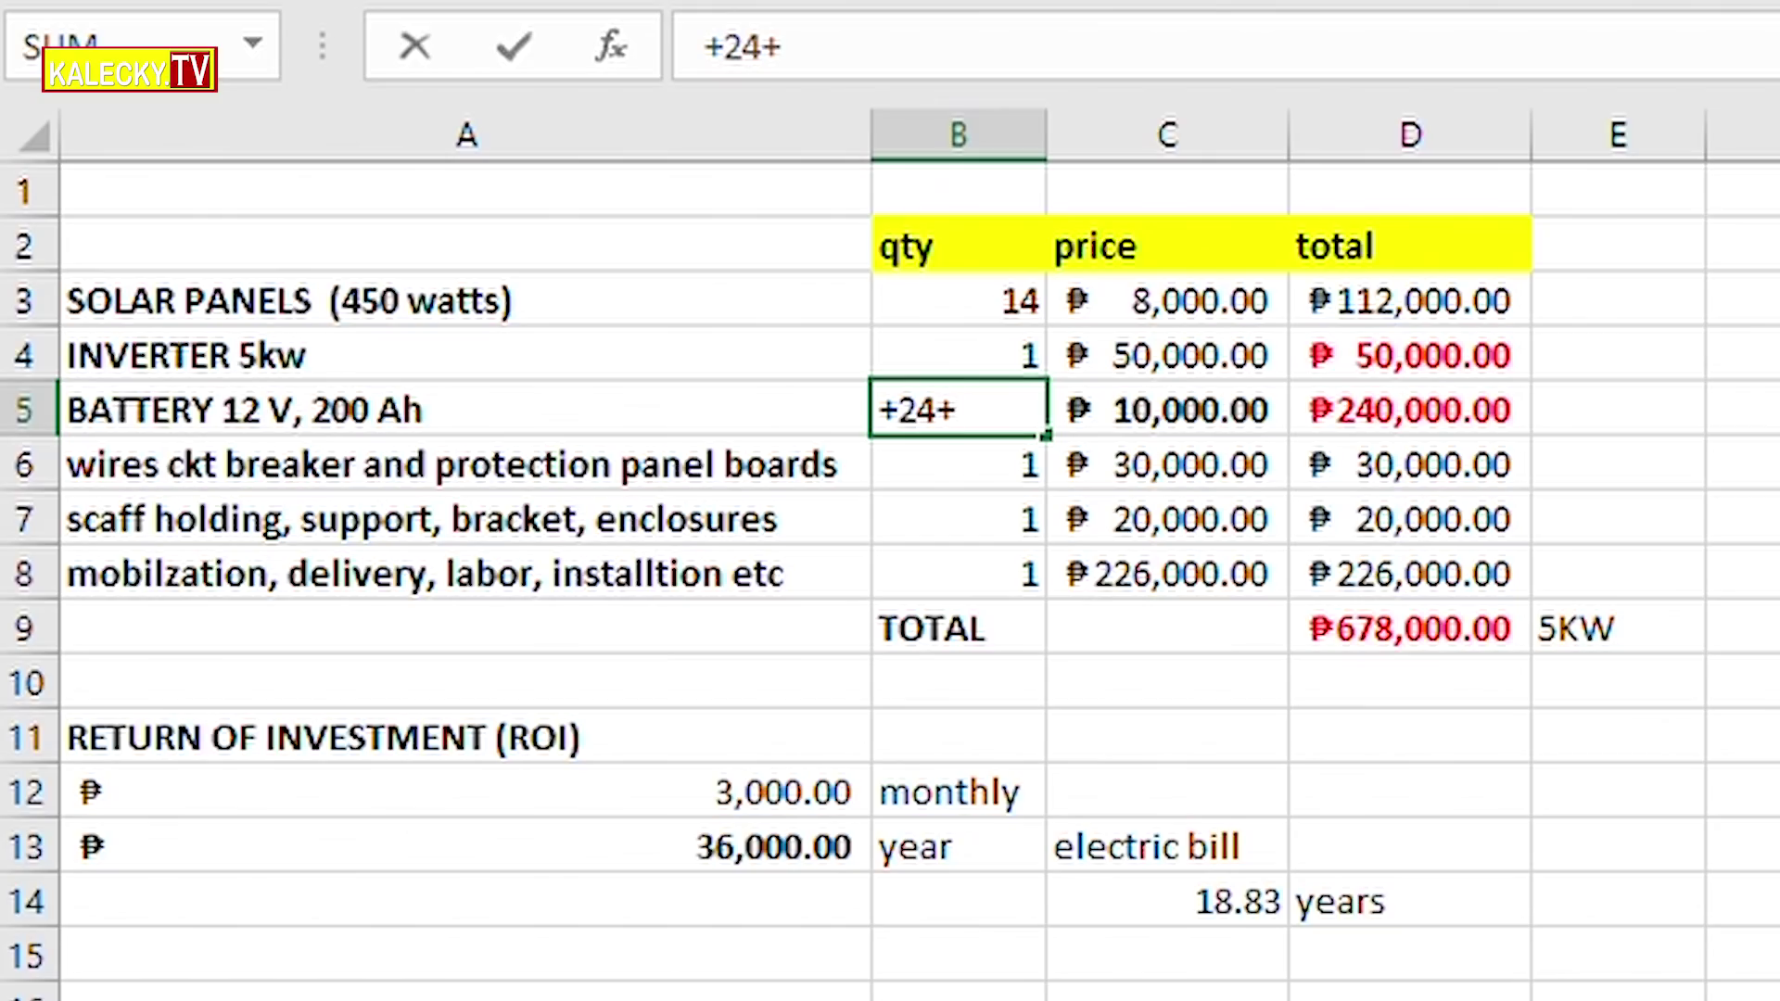
text(8)
key(Tab)
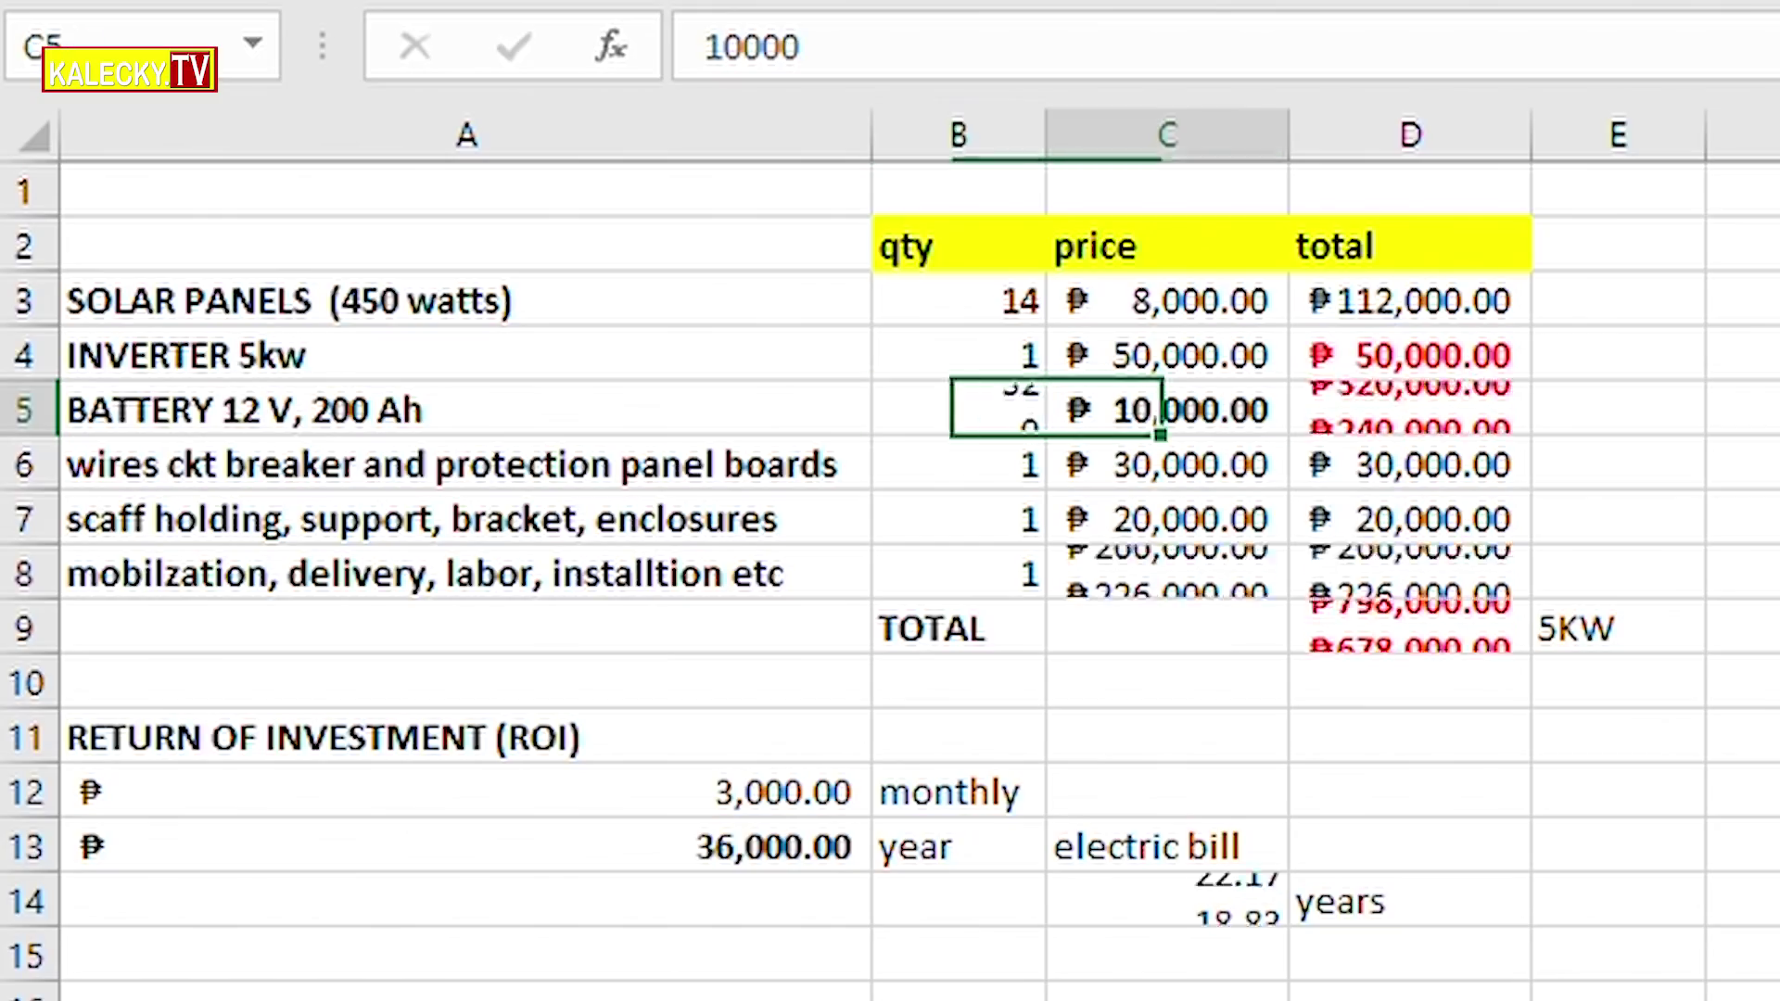
click(1113, 894)
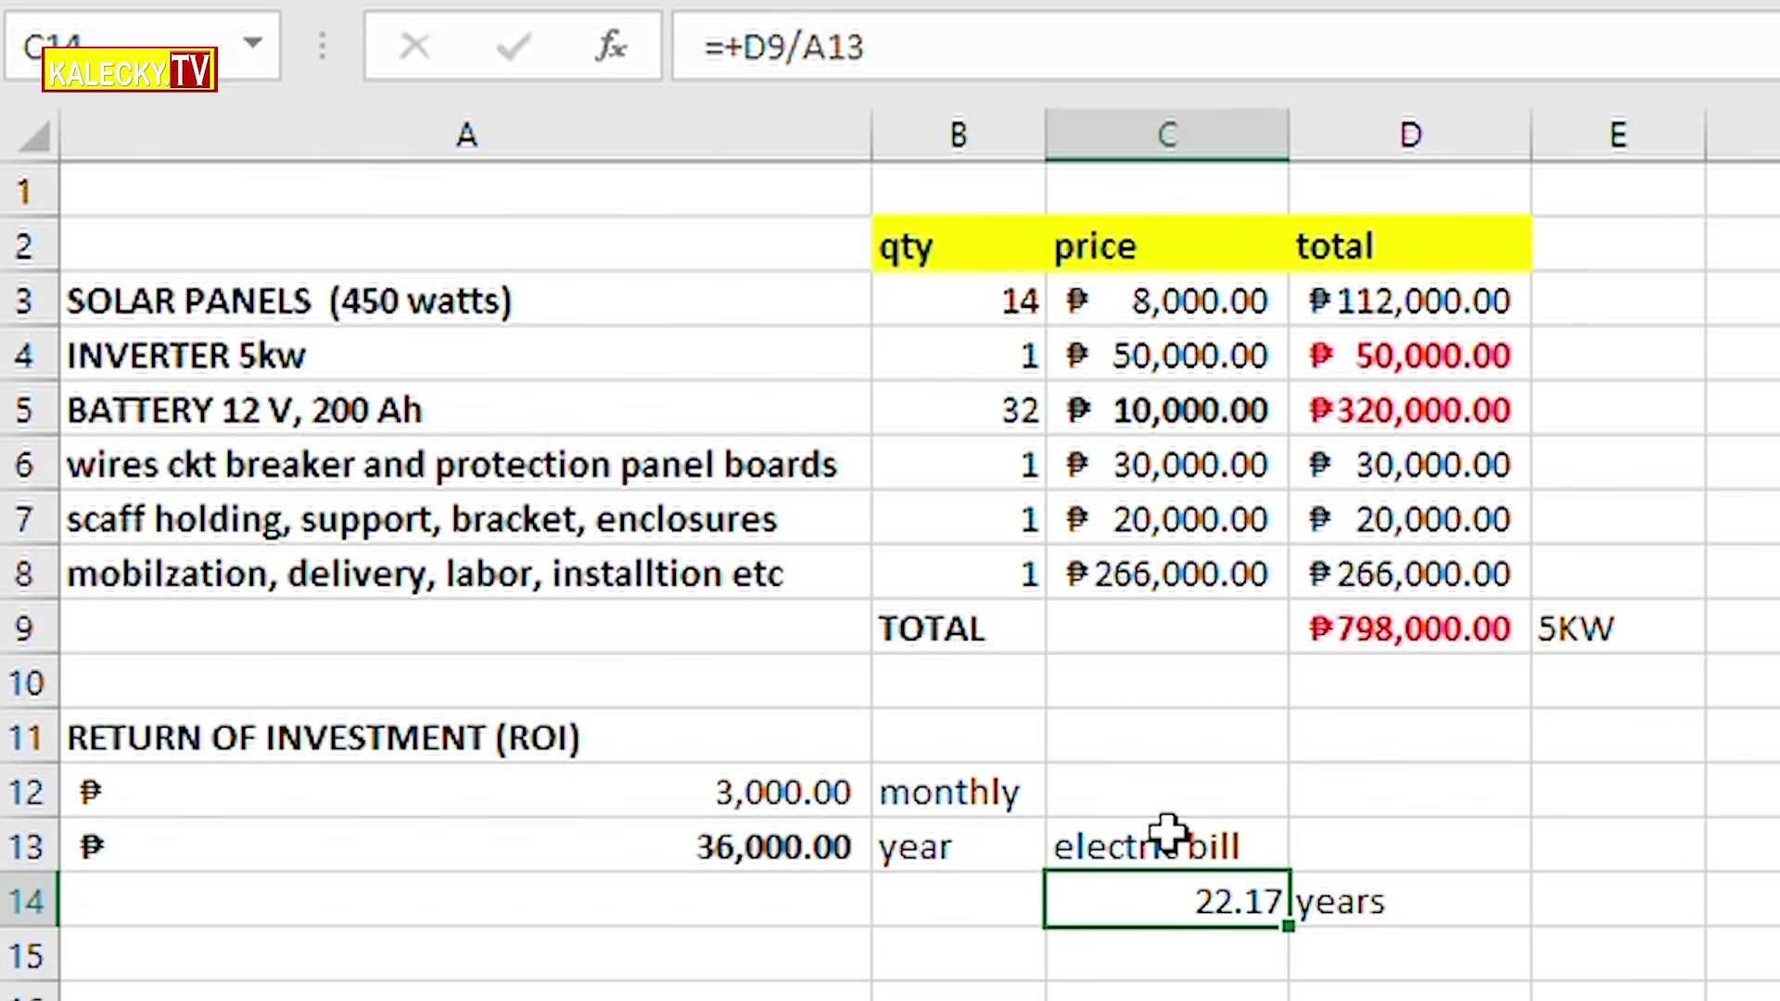
Step: Highlight the battery row A5:D5 and the inverter row A4:D4 with a yellow fill
drag(1414, 415, 548, 425)
click(835, 2)
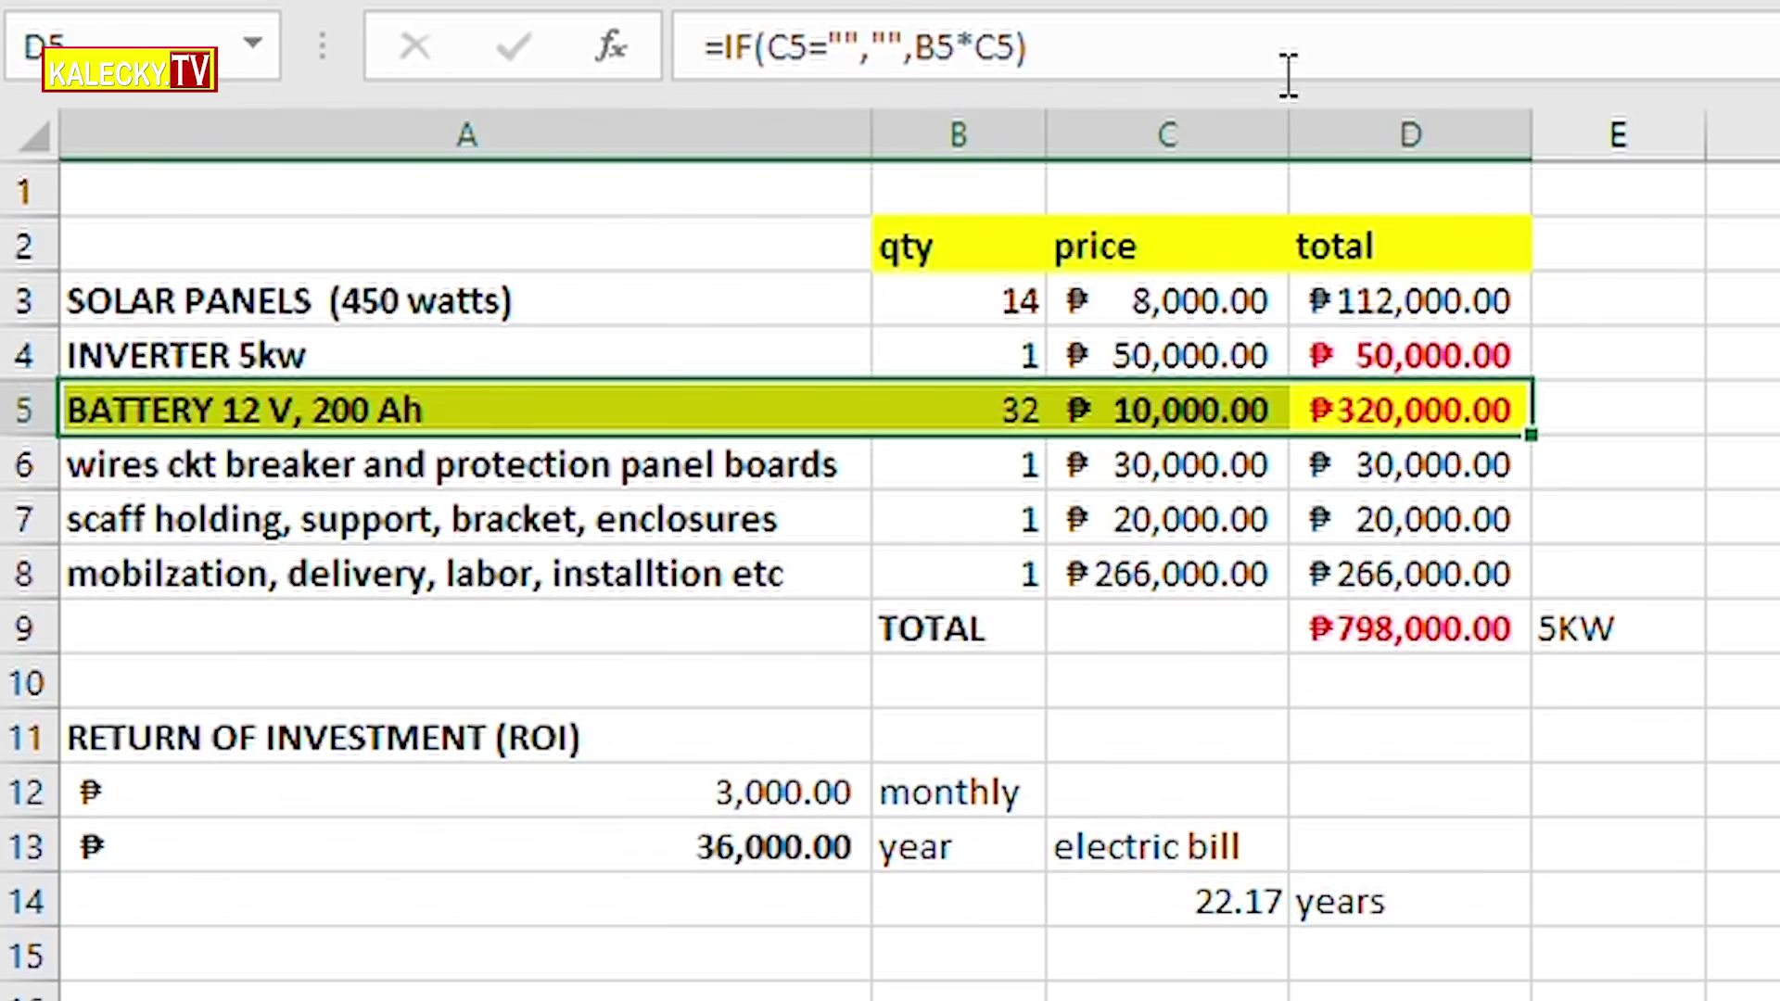
click(1743, 408)
drag(1428, 412, 1319, 345)
key(F4)
click(1742, 417)
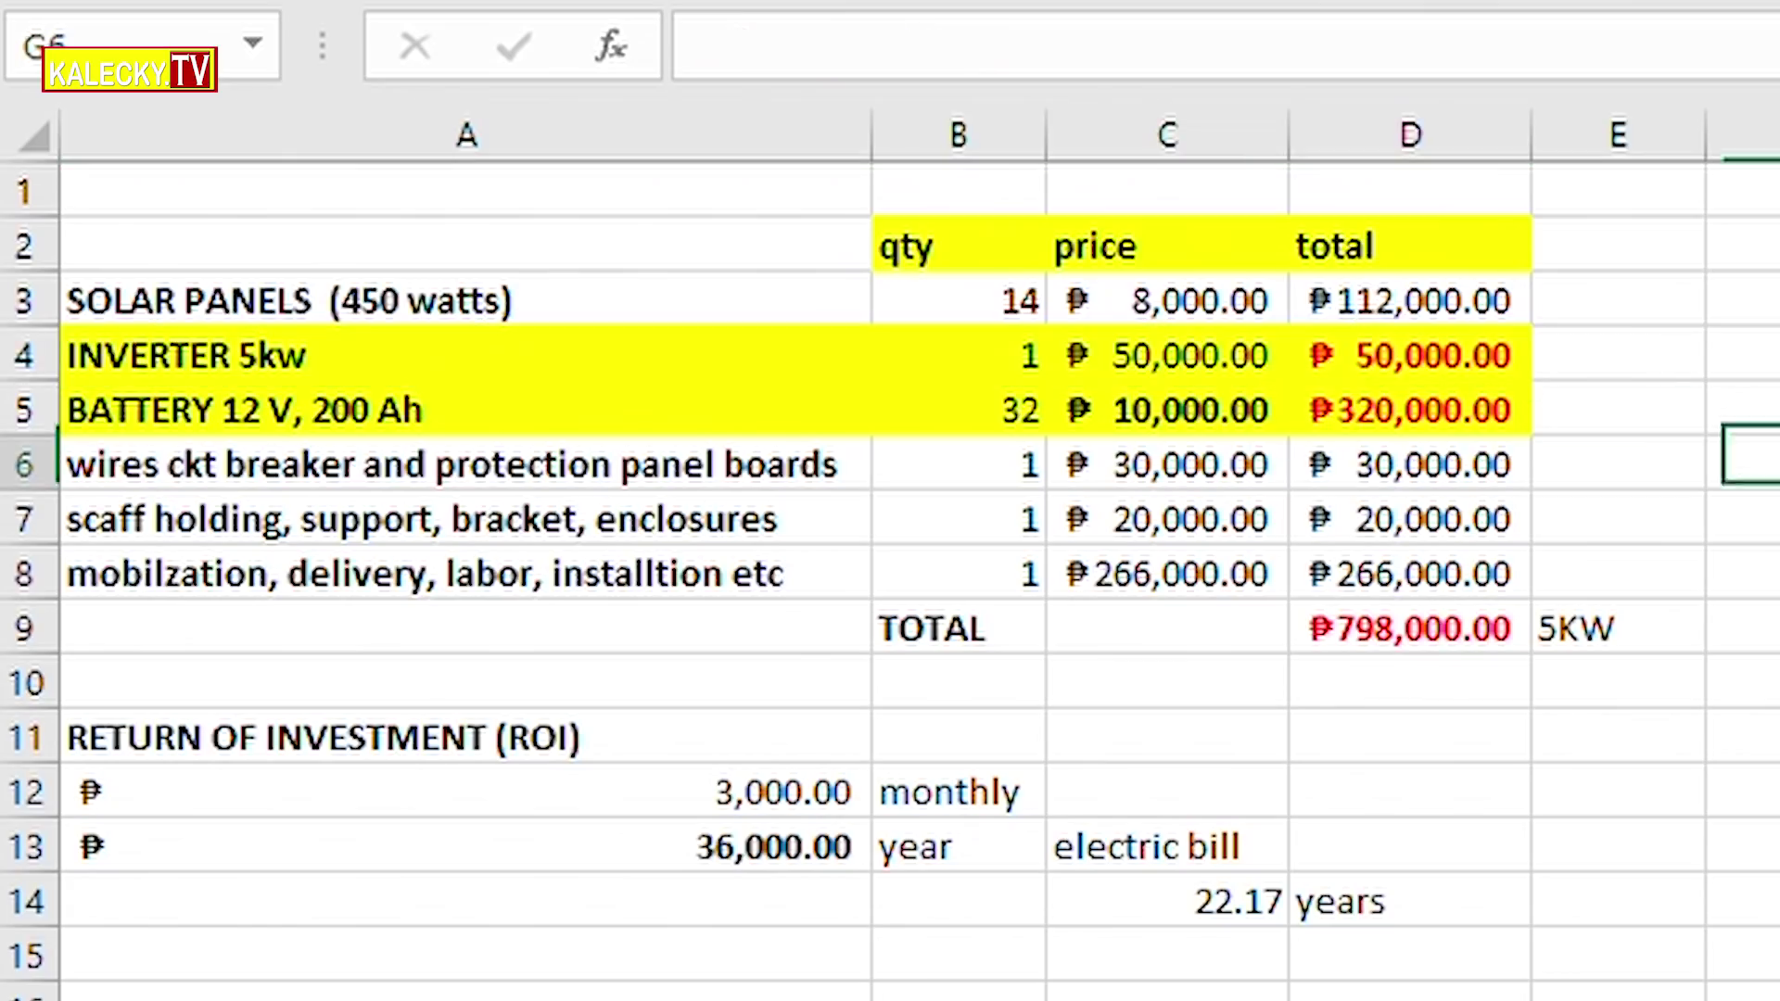
drag(1399, 353, 506, 371)
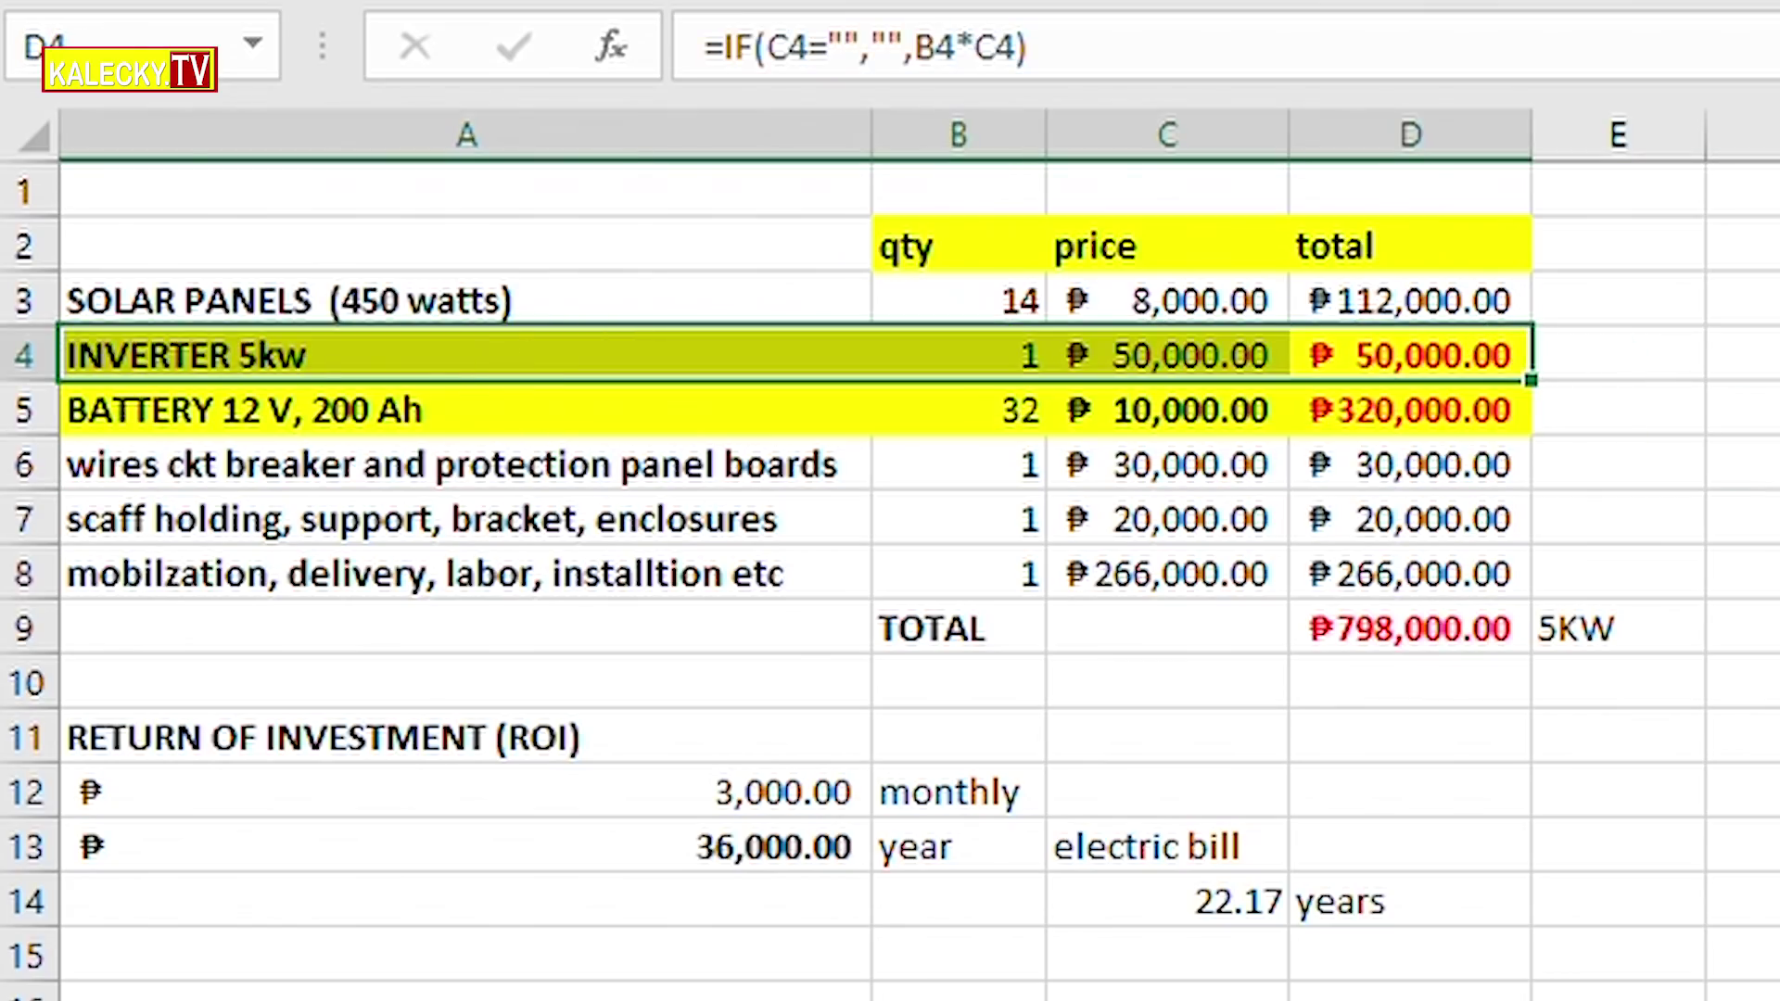
click(1779, 846)
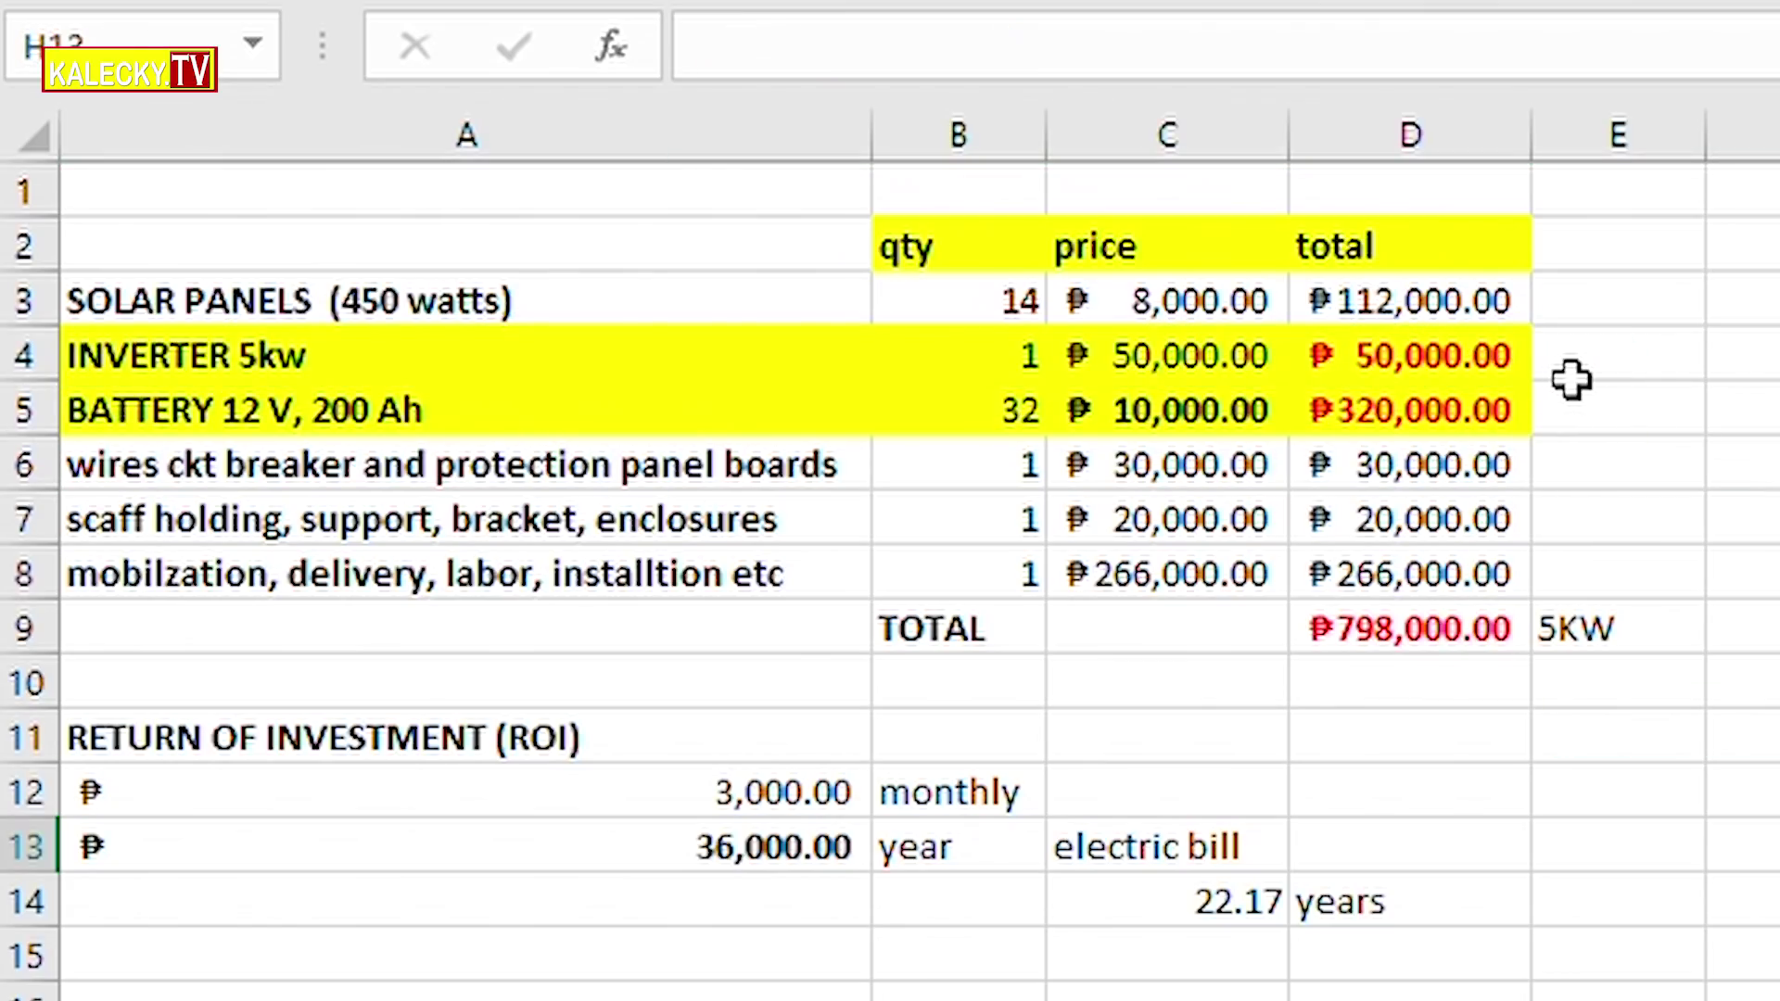
Step: Undo the yellow fill on the inverter and battery rows and the last battery quantity change in B5
key(ctrl+z)
key(ctrl+z)
key(ctrl+z)
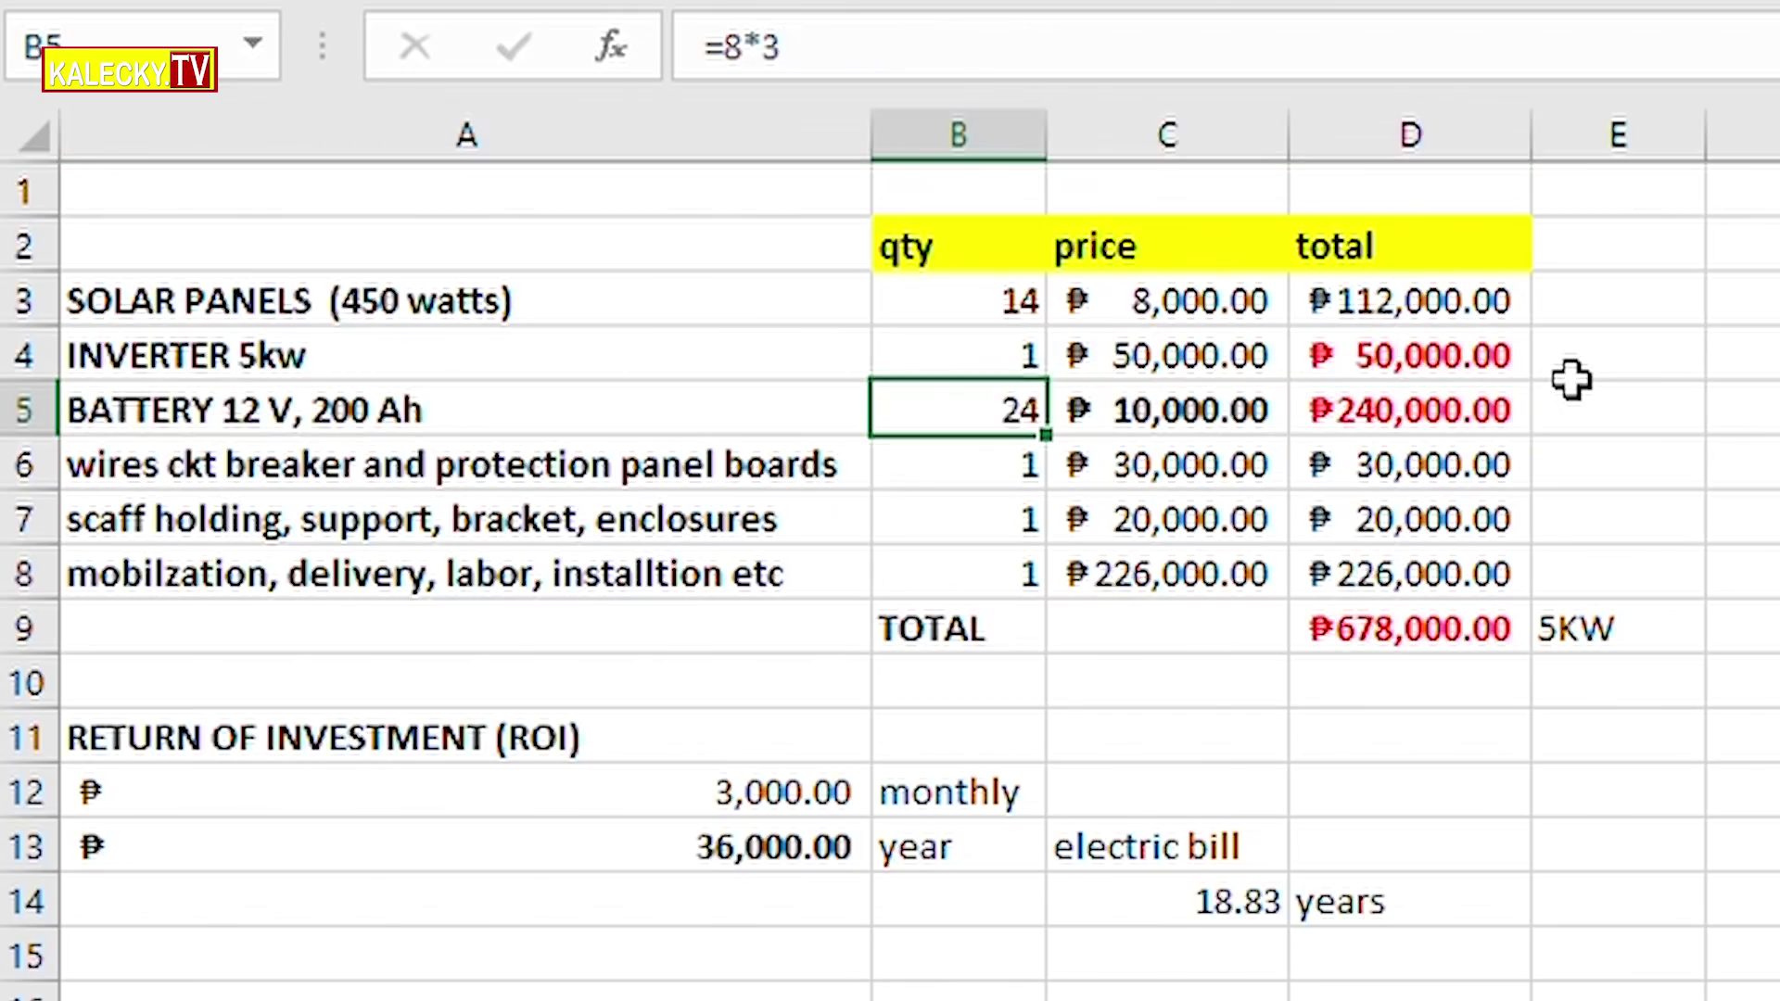
Step: Undo the =8*3 battery quantity in B5 and the red text colour of the battery total in D5
key(ctrl+z)
key(ctrl+z)
key(ctrl+z)
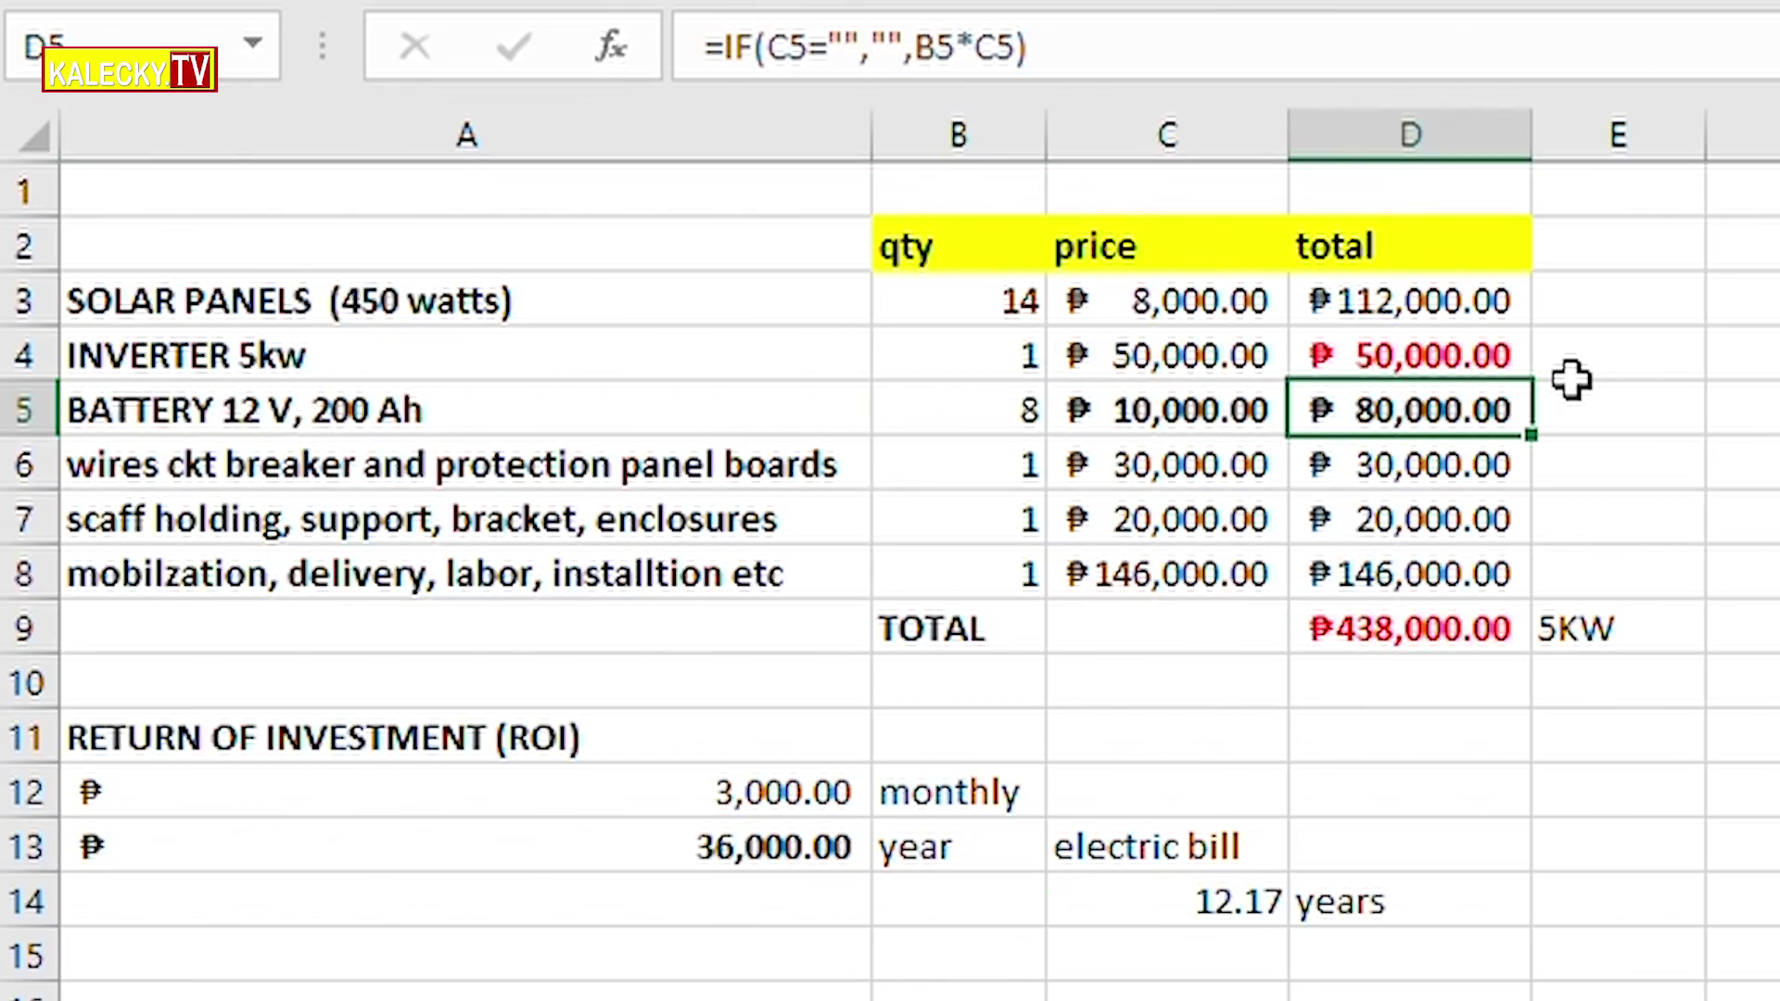
Step: Review the battery row from A5 to D5, including its quantity in B5 and its price in C5
click(1743, 954)
drag(564, 401, 1150, 405)
click(1779, 683)
click(855, 404)
drag(1368, 424, 1367, 425)
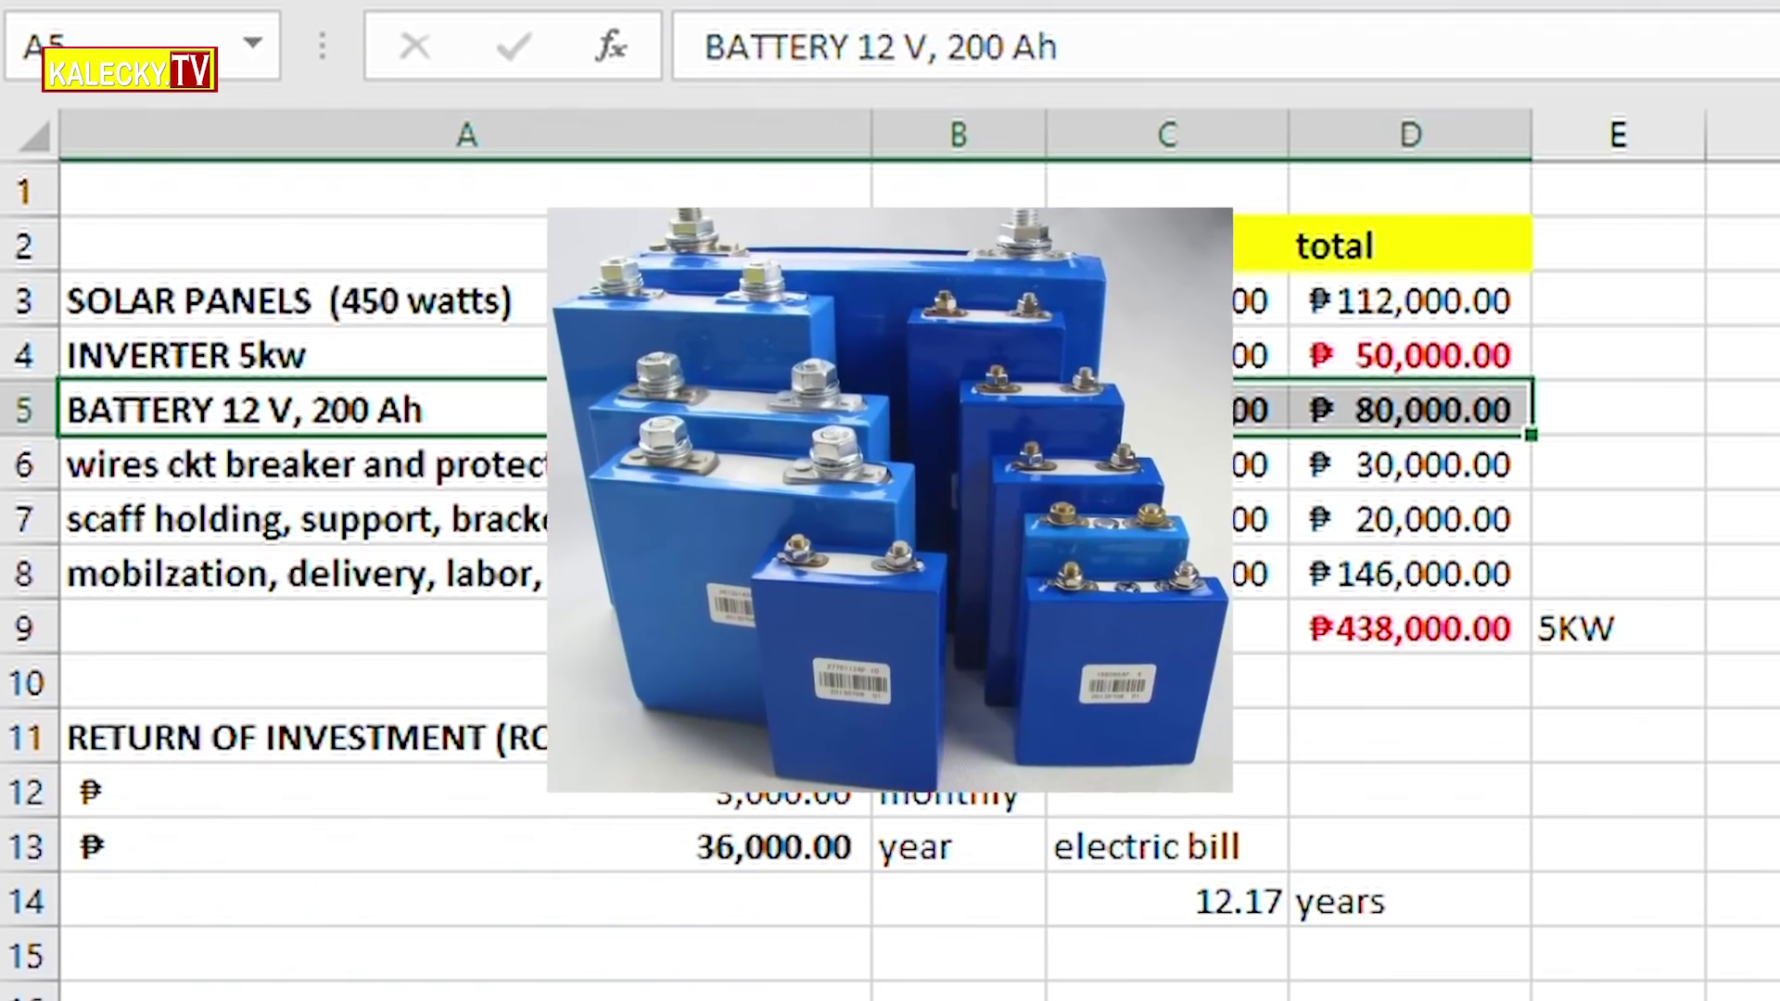
click(1279, 408)
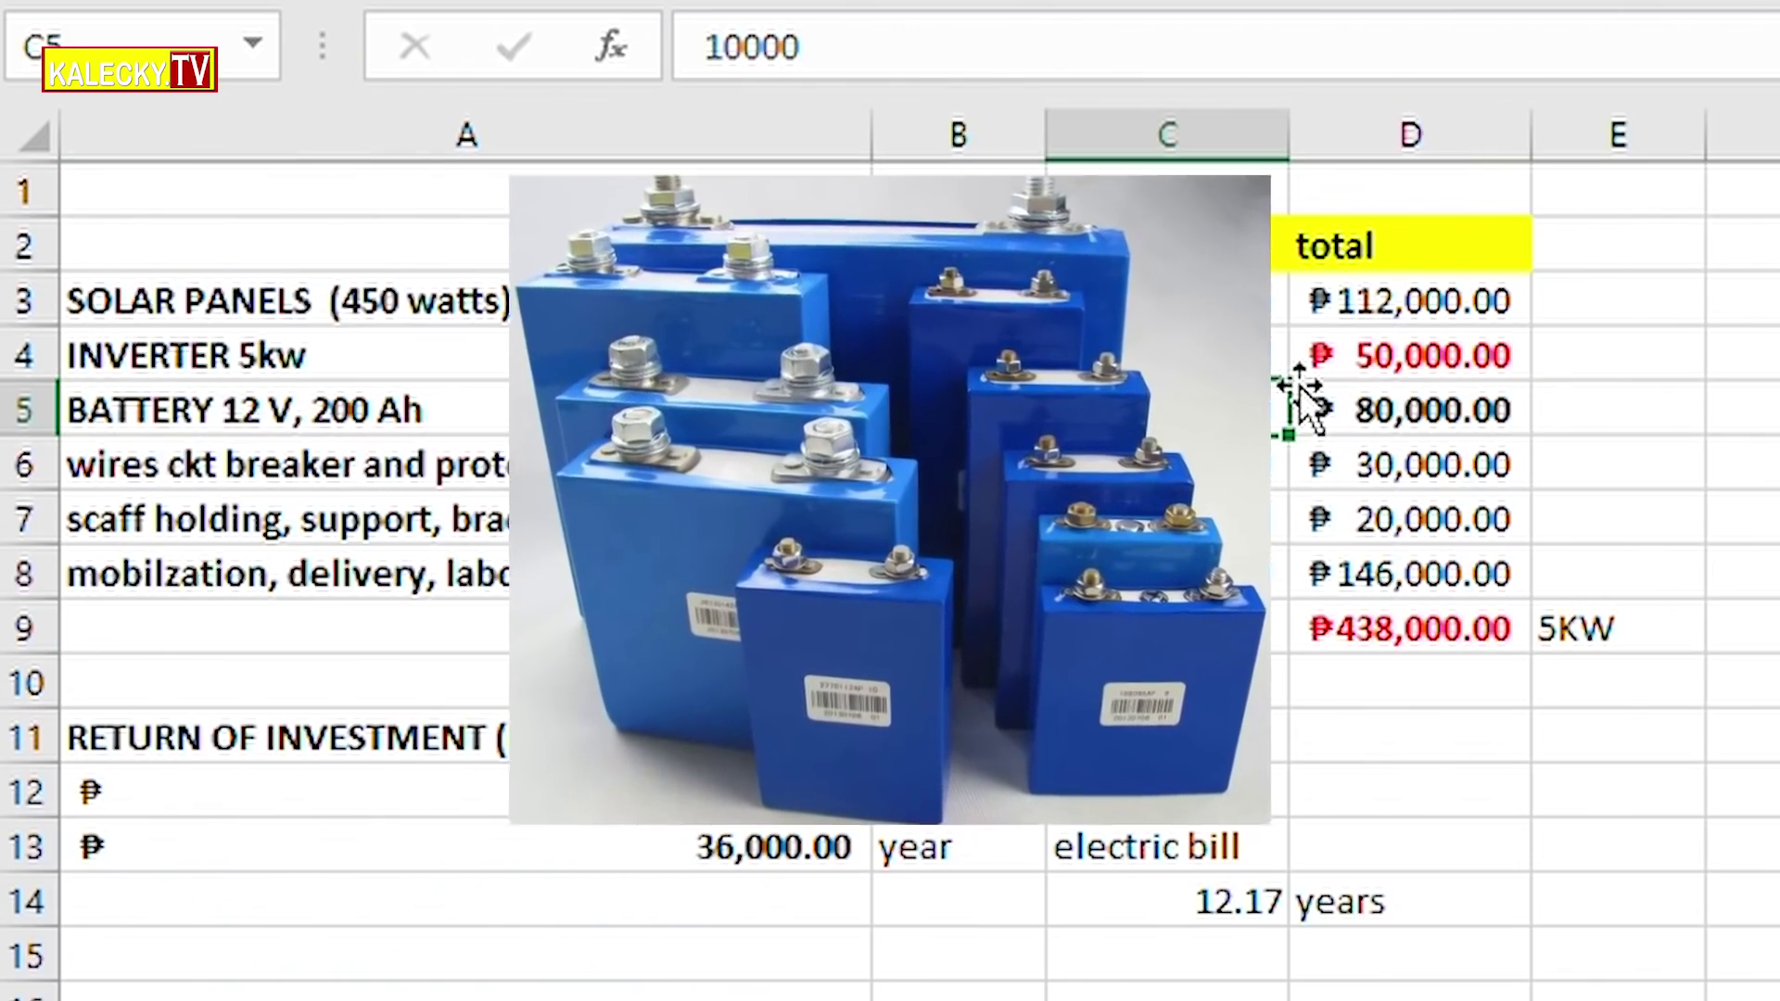